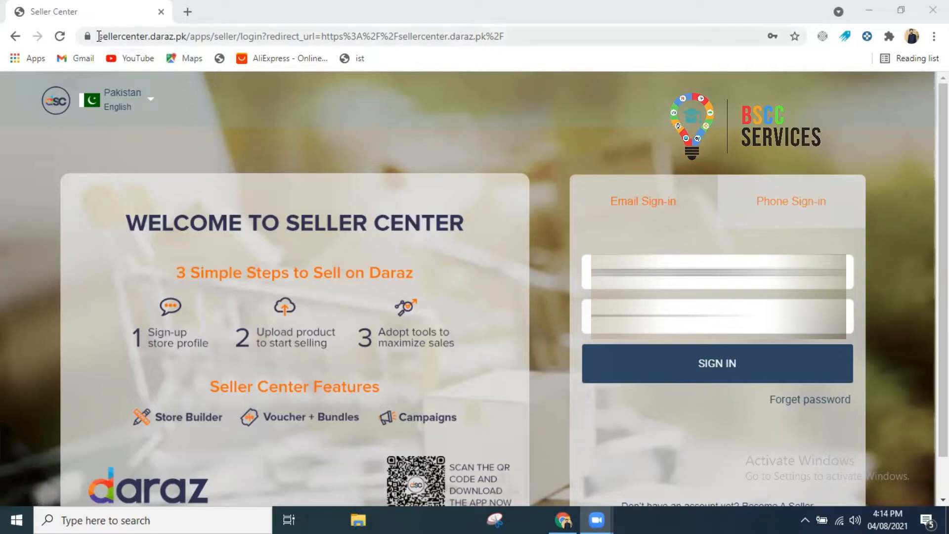
Sign in to Seller Center with the saved account e-mail and password, and dismiss the insurance survey.
drag(99, 36, 187, 40)
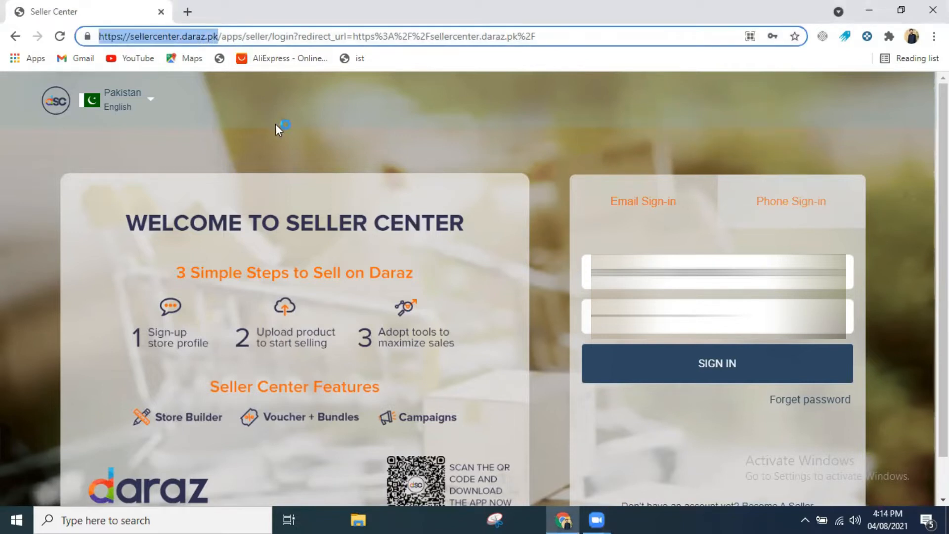
click(298, 137)
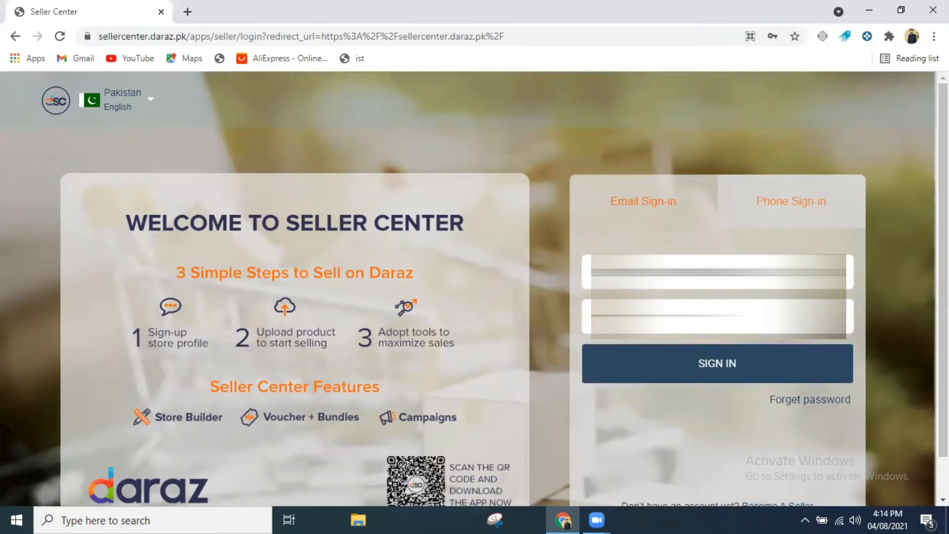
click(717, 272)
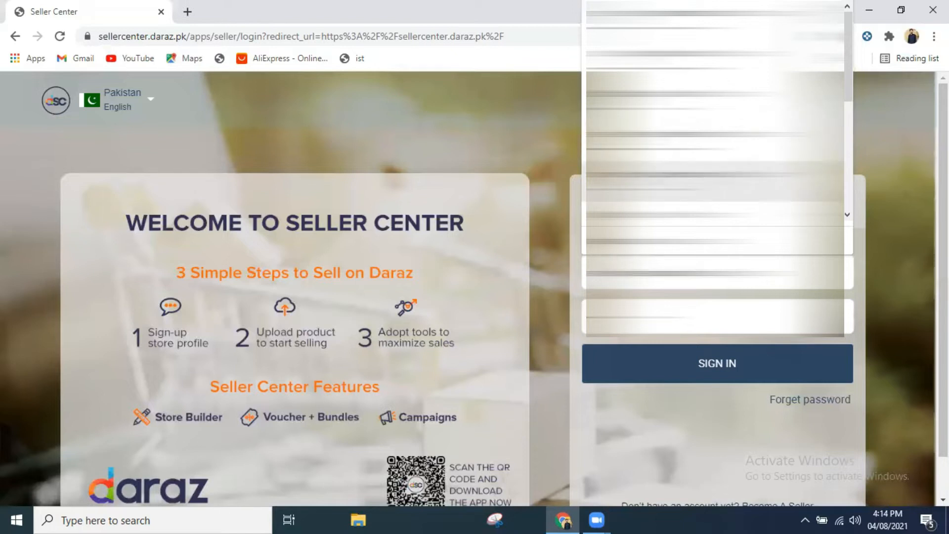
key(Return)
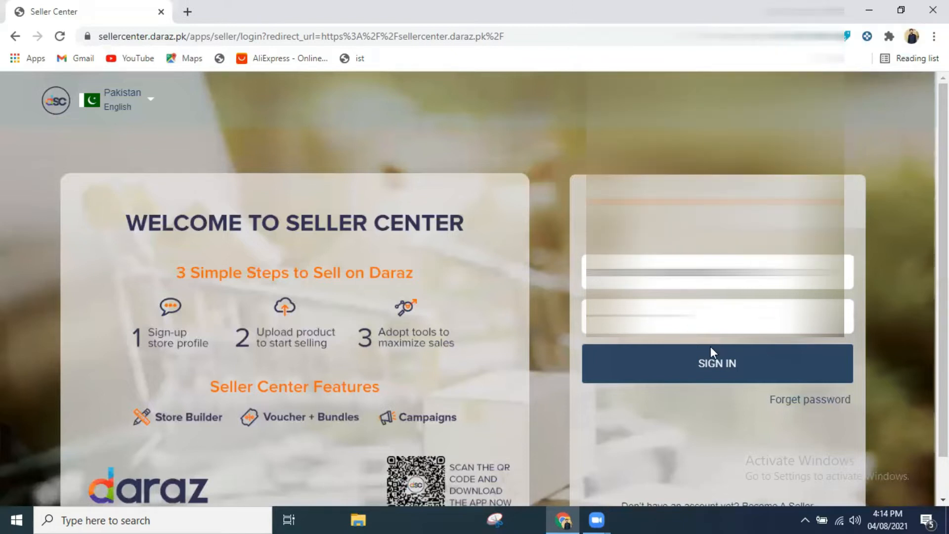
click(688, 365)
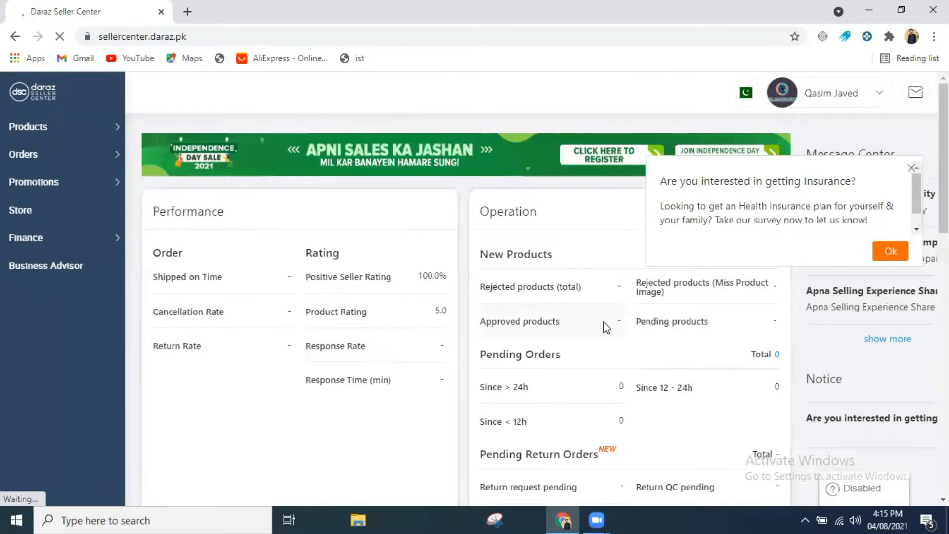
click(912, 168)
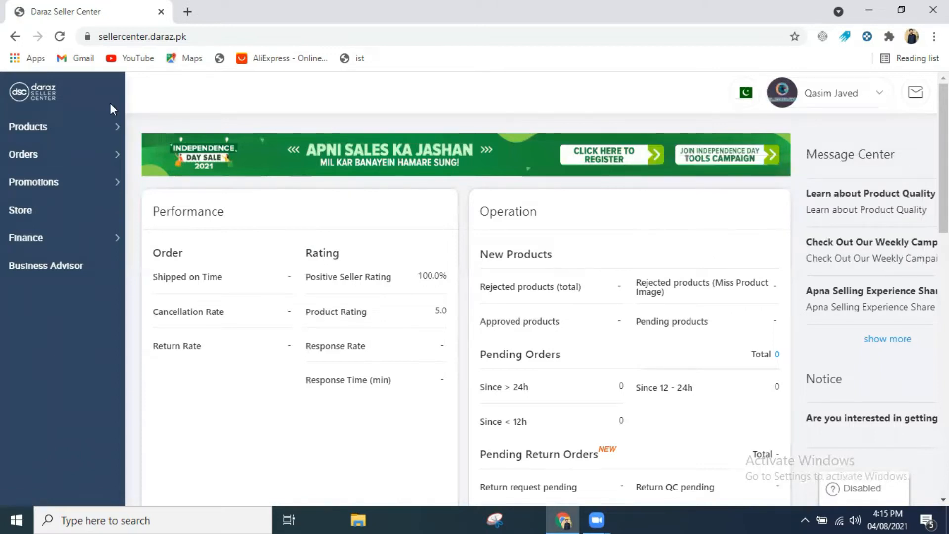
Open the Add Products page for creating a new product listing.
mouse_move(117, 127)
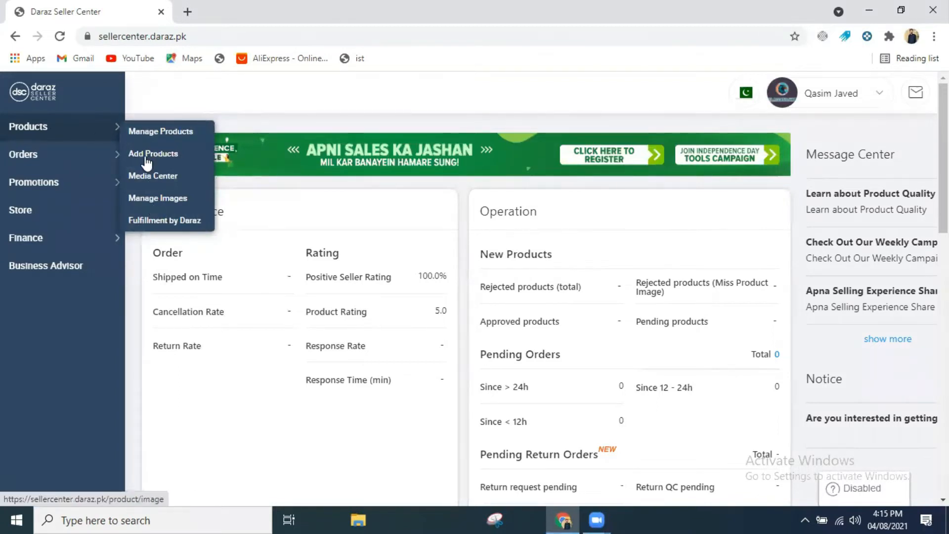
click(99, 129)
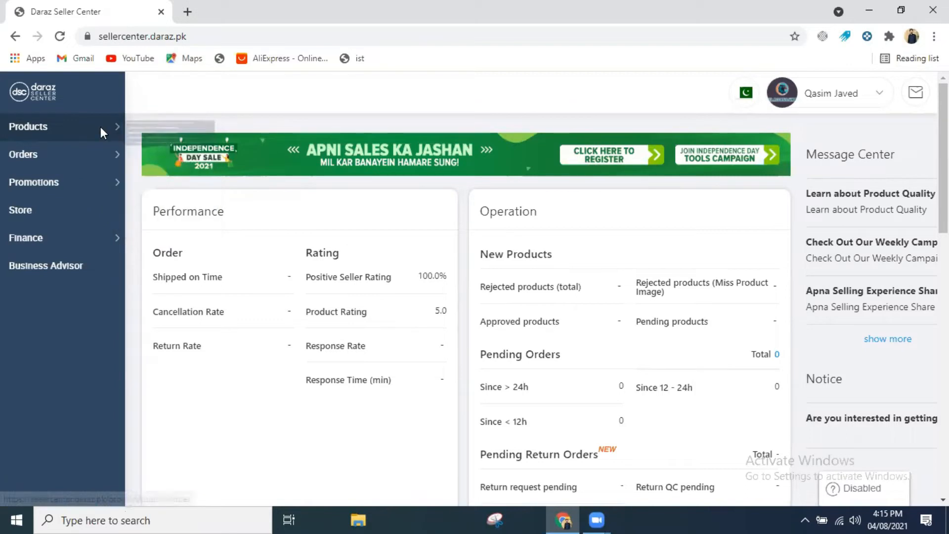
click(75, 137)
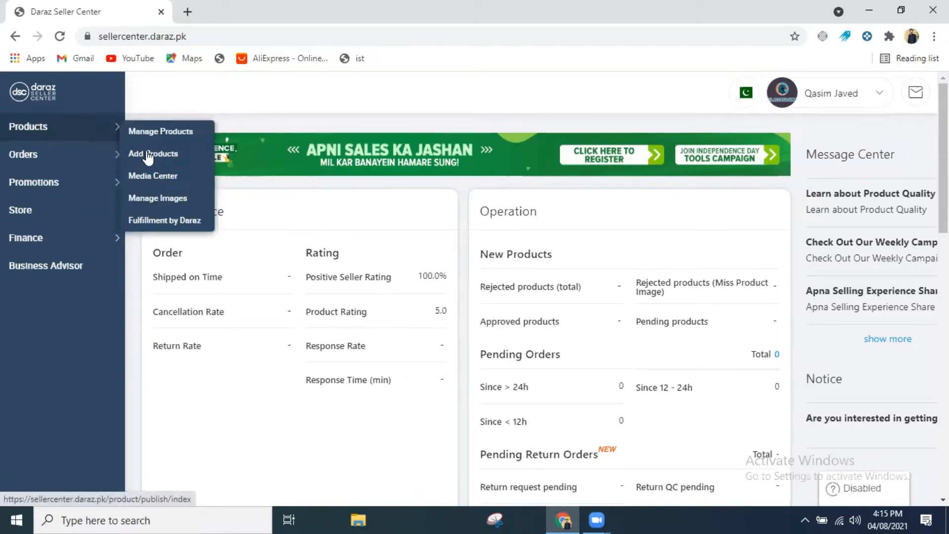
click(146, 155)
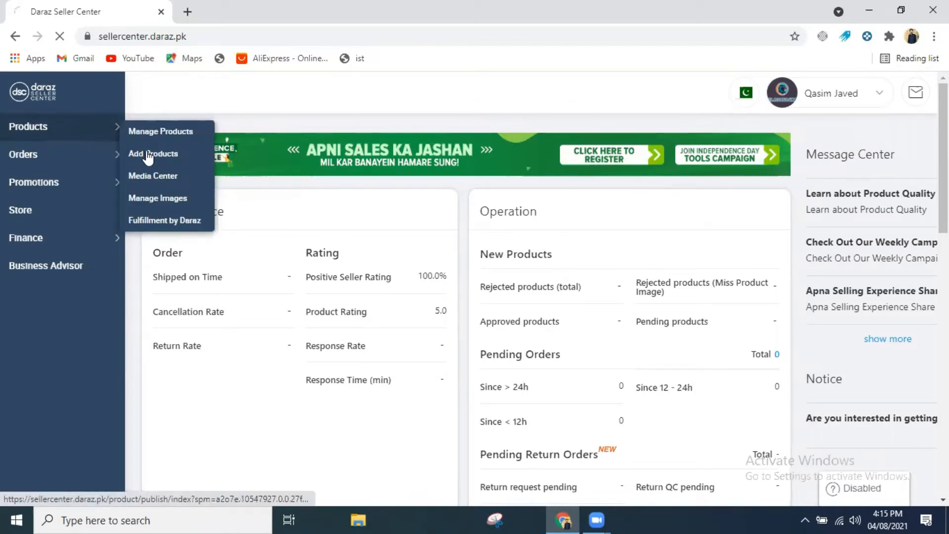
Open daraz.pk in a new browser tab and search the store for "storage bags".
click(188, 13)
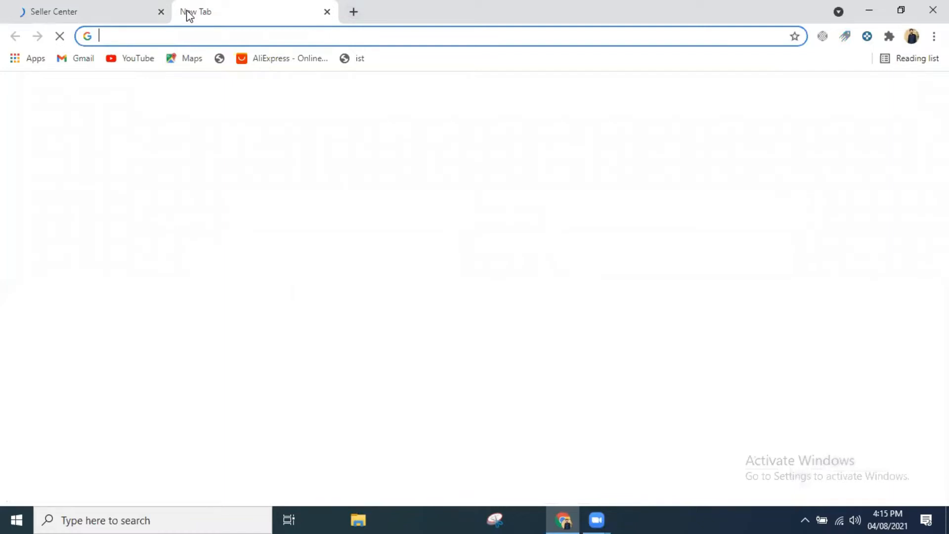
text(daraz.pk)
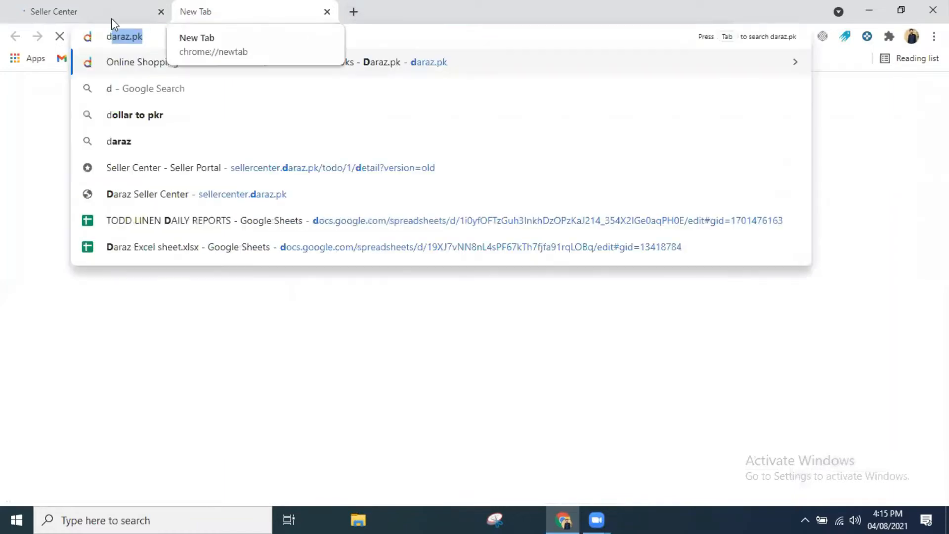
key(Return)
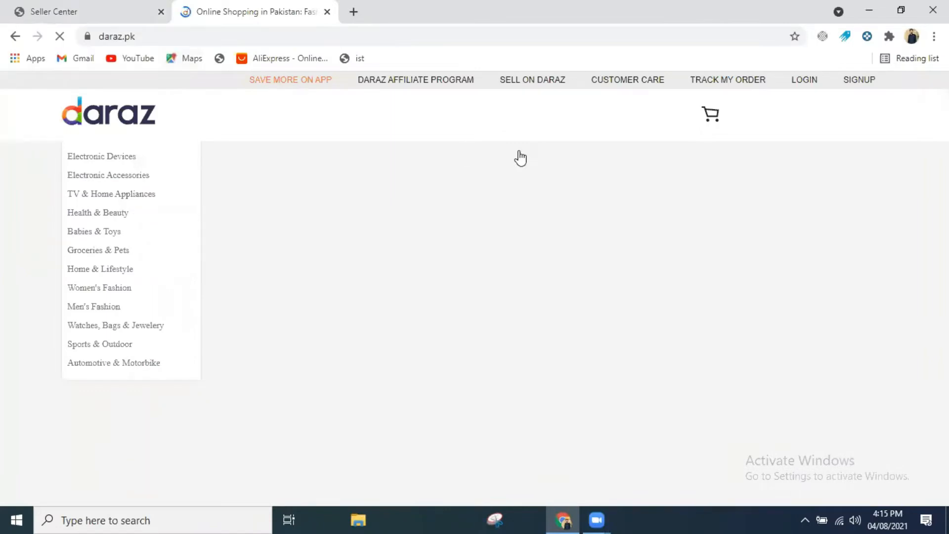
scroll(541, 159, down, 5)
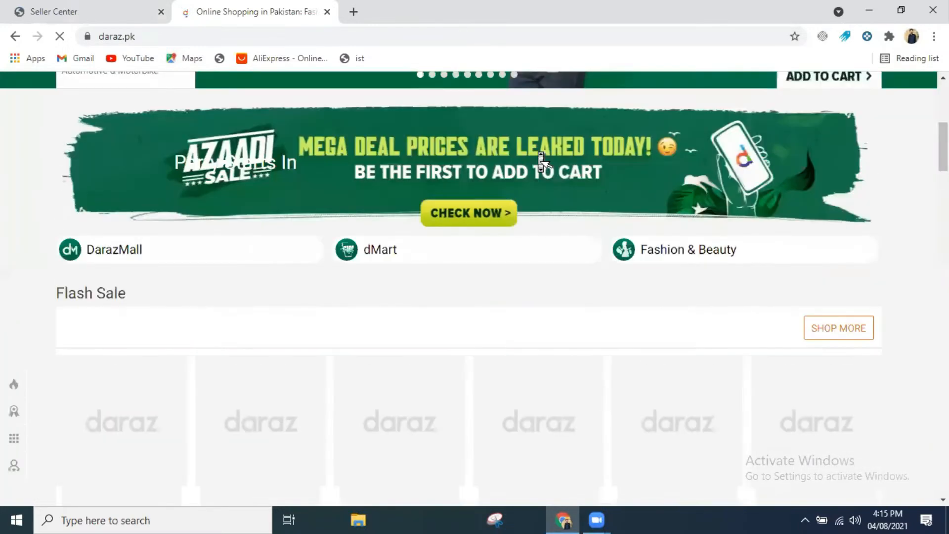
scroll(541, 161, down, 1)
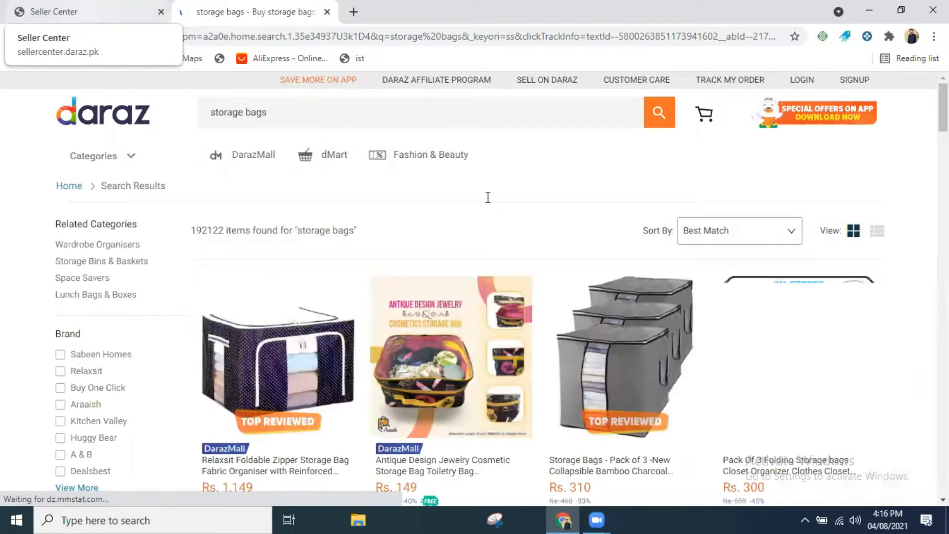
Return to the new product form and examine its required Product Name and Category fields.
key(ctrl+shift+Tab)
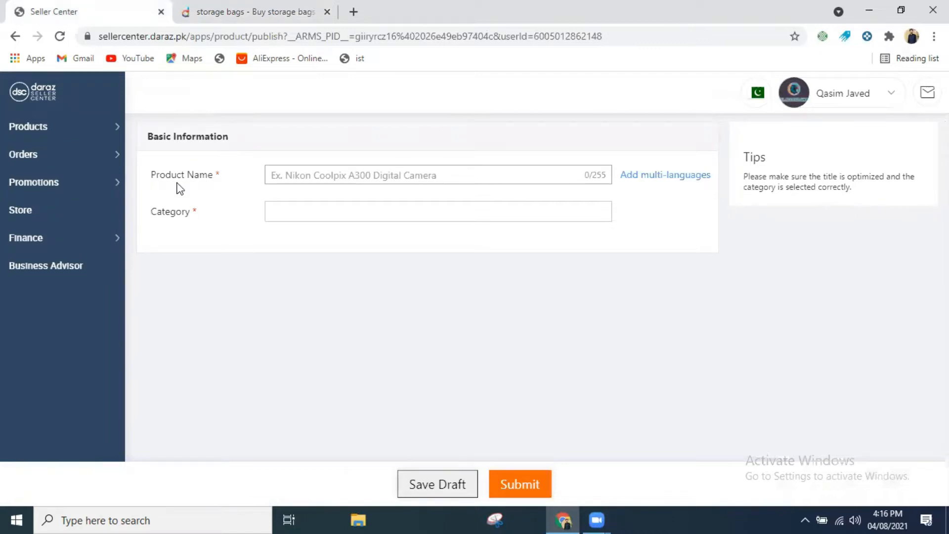
triple_click(154, 175)
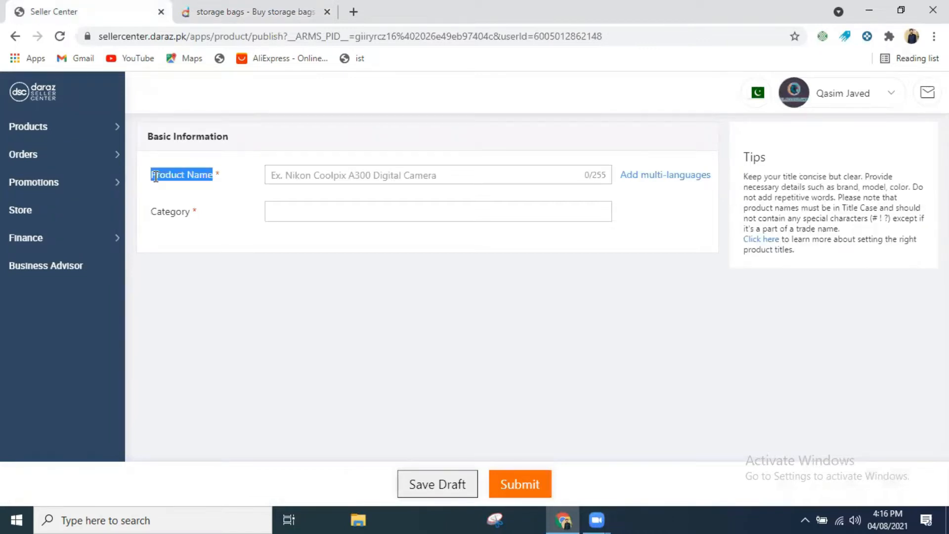
triple_click(153, 212)
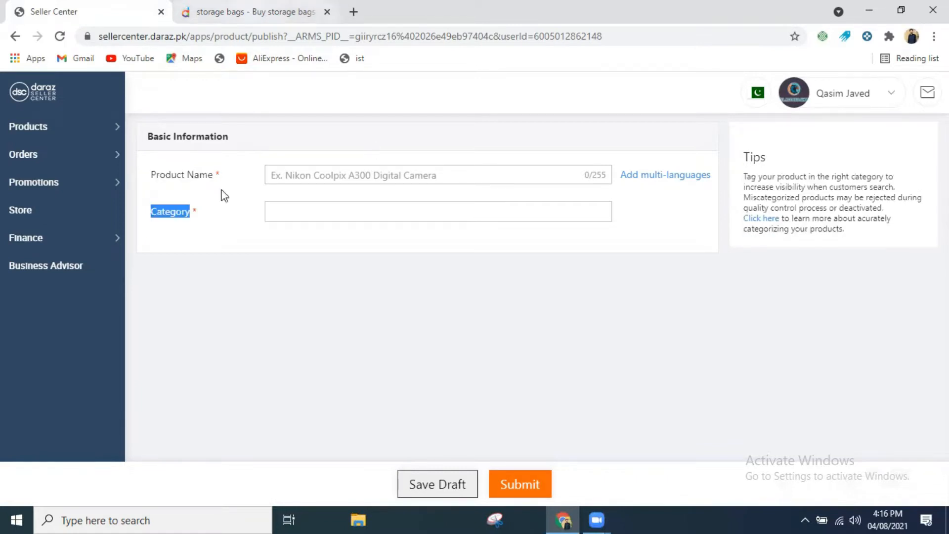
Go back to the storage bags search results and review the titles of the top listings.
key(ctrl+Tab)
middle_click(536, 242)
scroll(539, 242, down, 1)
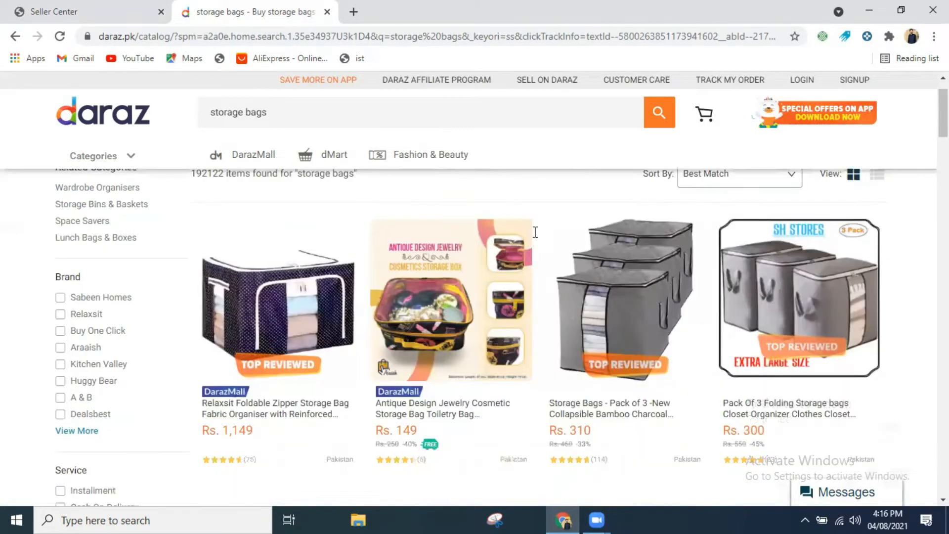
scroll(536, 232, down, 1)
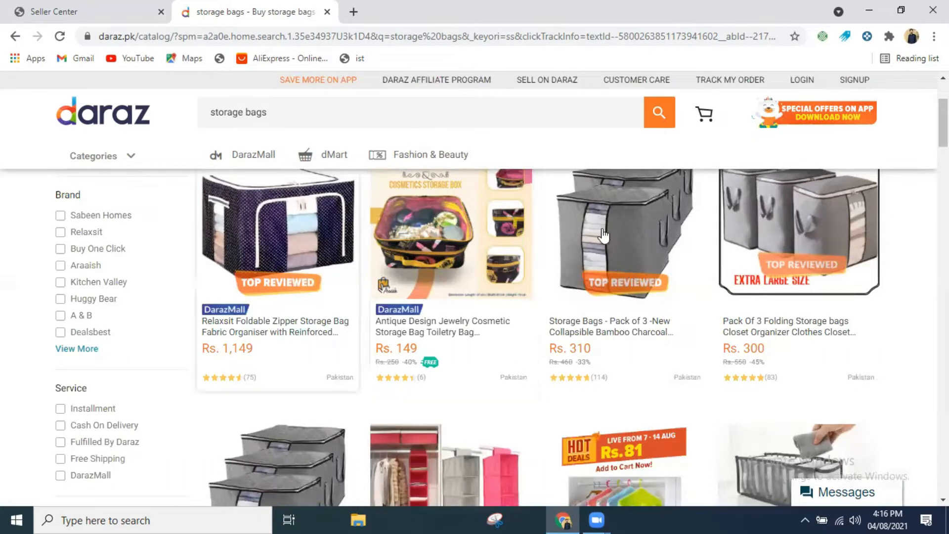
Examine the keyword suggestions for "storage bags", shorten the search text to "storage b" to compare suggestions, and close the list.
click(284, 113)
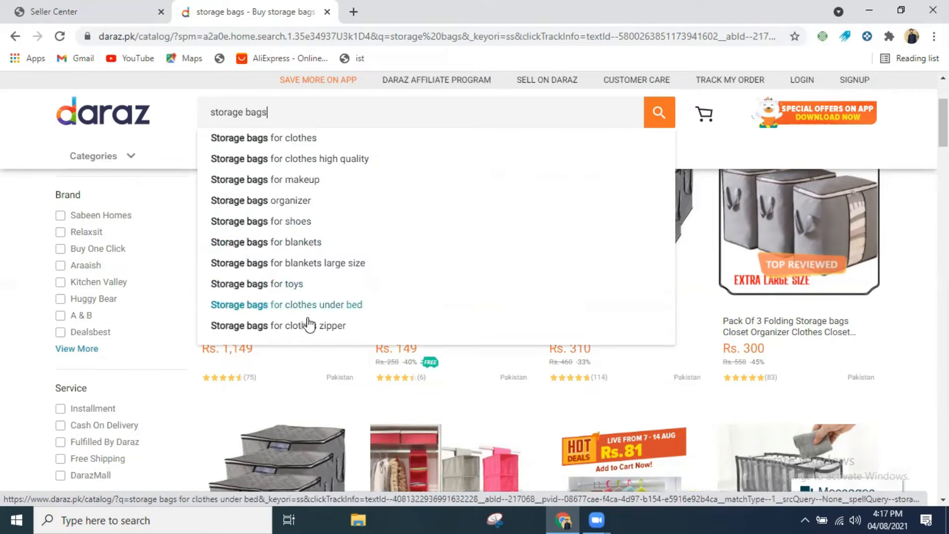
key(BackSpace)
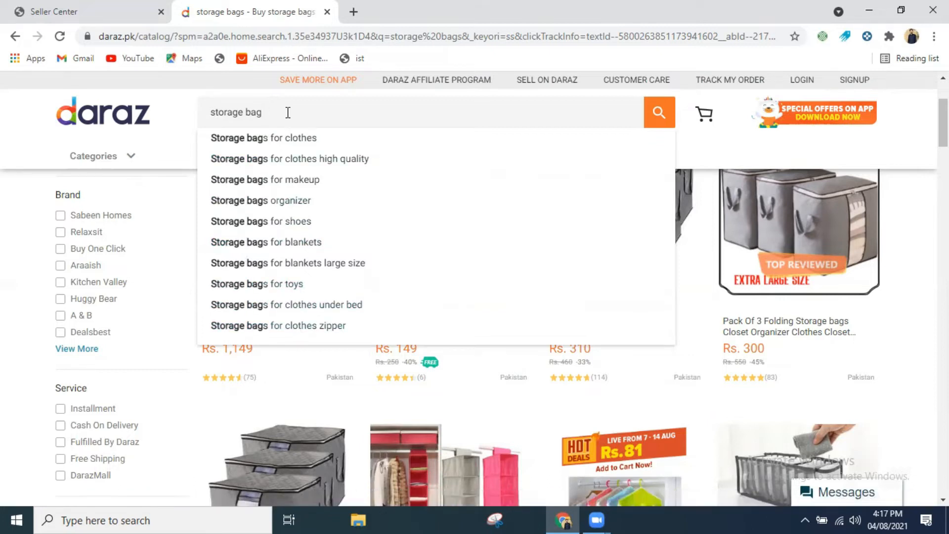
key(BackSpace)
key(BackSpace)
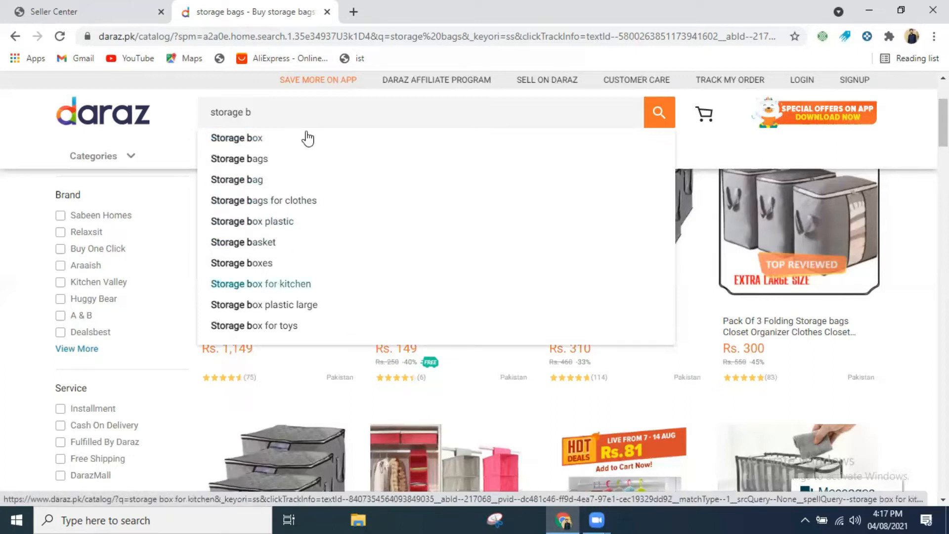
click(741, 151)
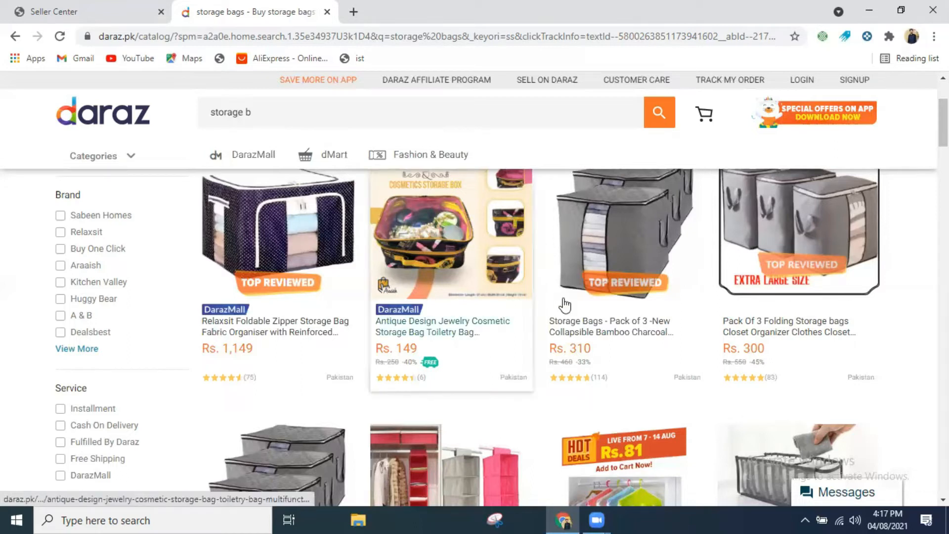
Open the Rs. 310 bamboo charcoal storage bags listing and the Rs. 300 folding storage bags listing in separate new tabs.
right_click(608, 322)
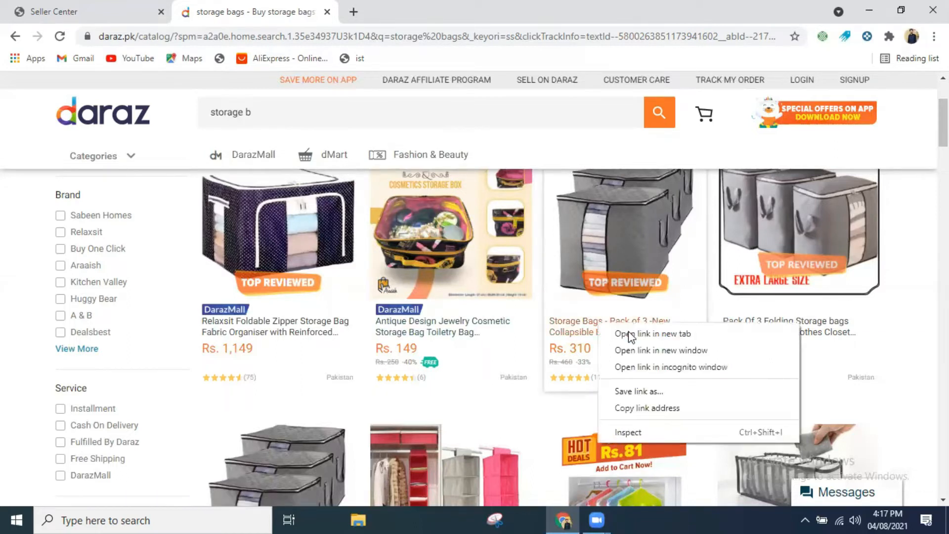
click(753, 324)
right_click(753, 324)
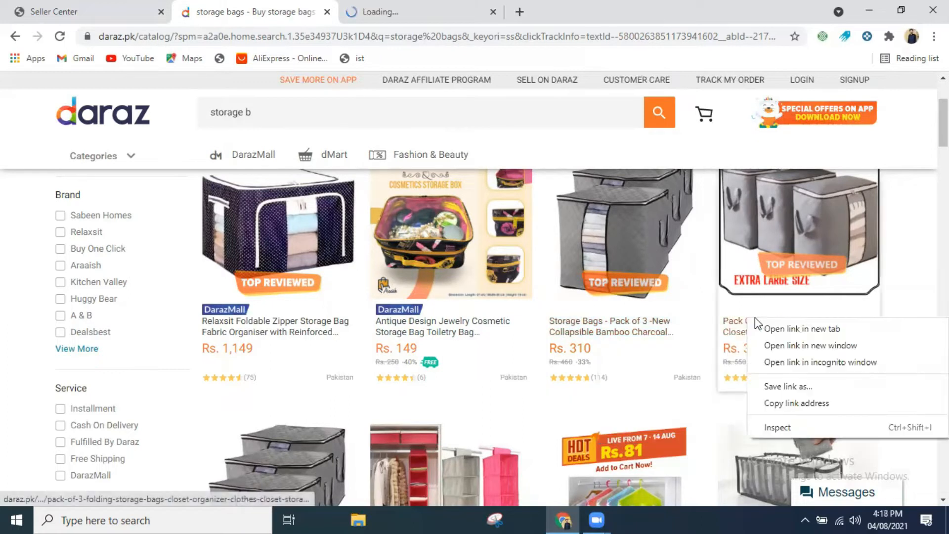
click(794, 329)
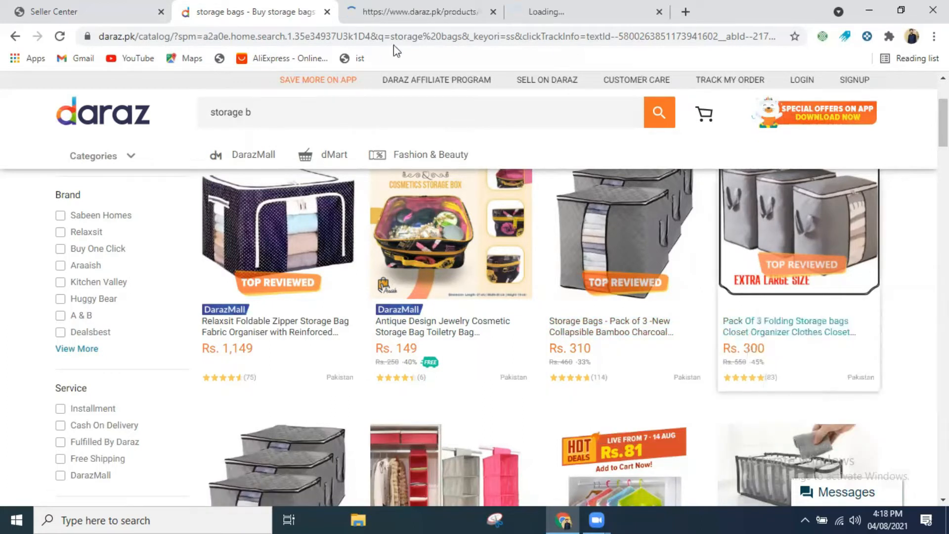
Compare the full product titles on the two opened storage bag listing pages.
click(399, 13)
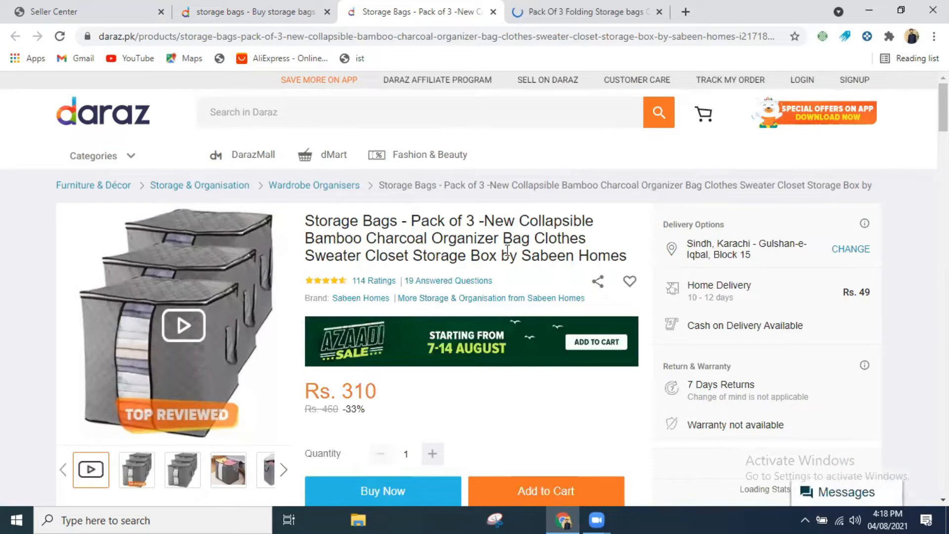
drag(573, 249, 628, 252)
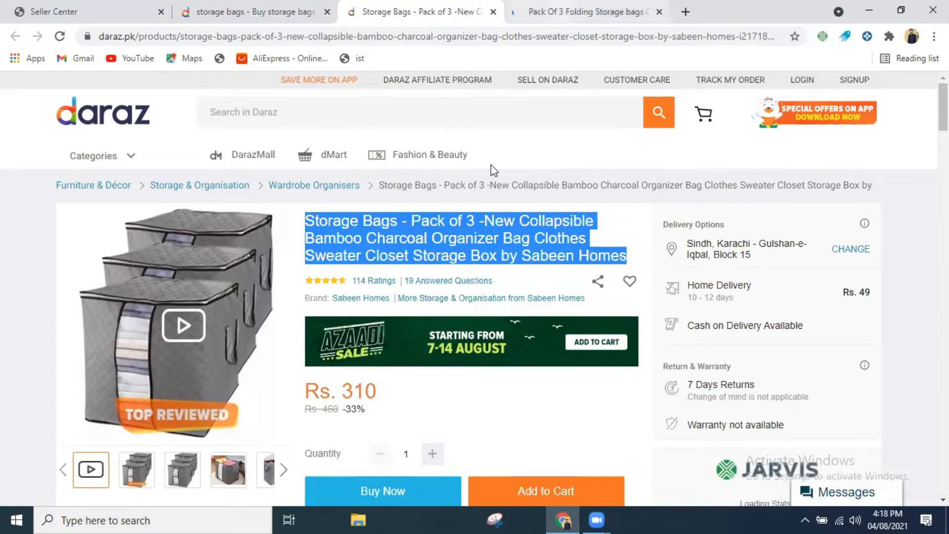
key(ctrl+Tab)
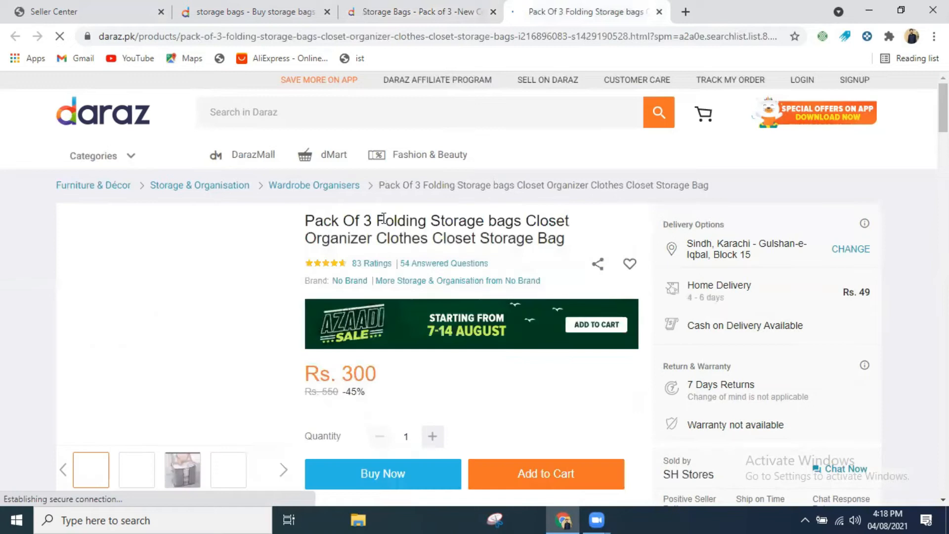
drag(437, 222, 559, 238)
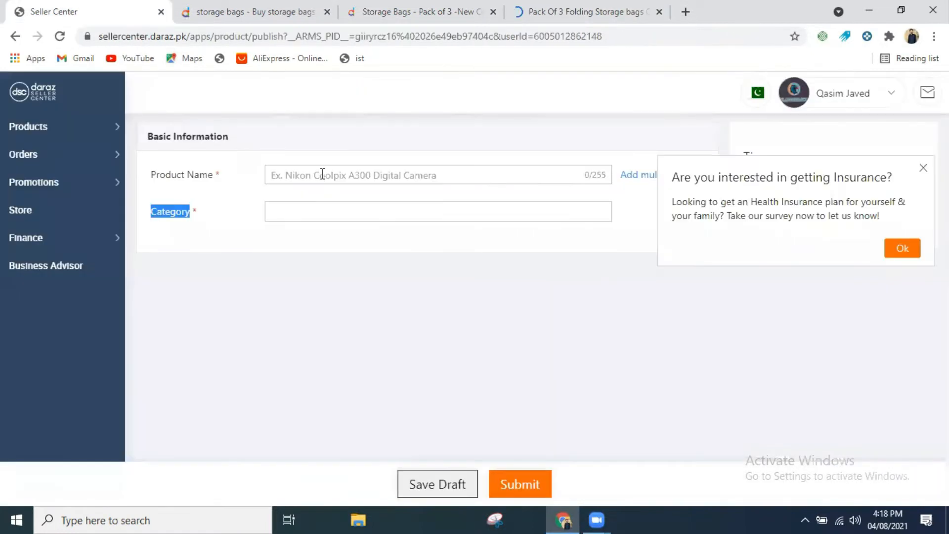
Enter the product name "Storage Bag for Clothes Blankets Bamboo Charcoal 80GSM Pack of 2" in the Seller Center form, dismissing the insurance survey.
key(ctrl+1)
click(322, 173)
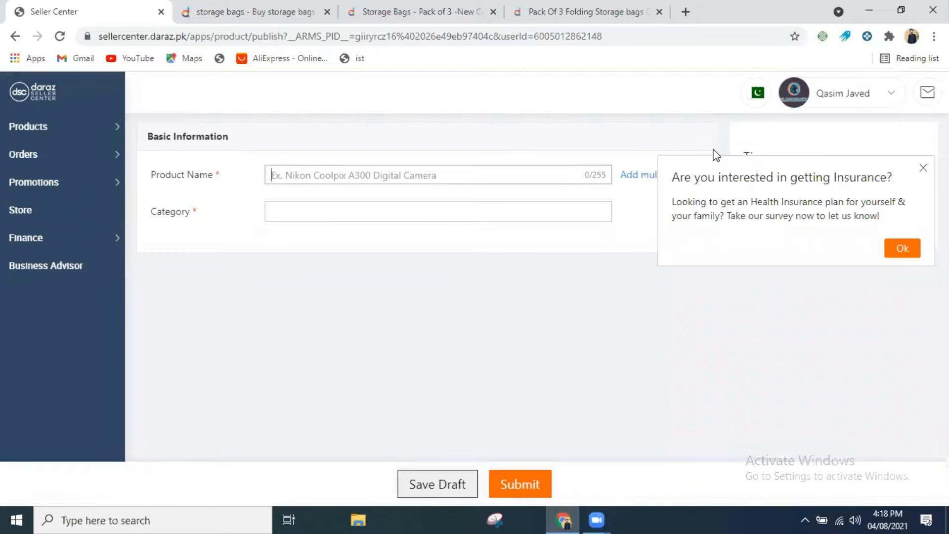
click(923, 168)
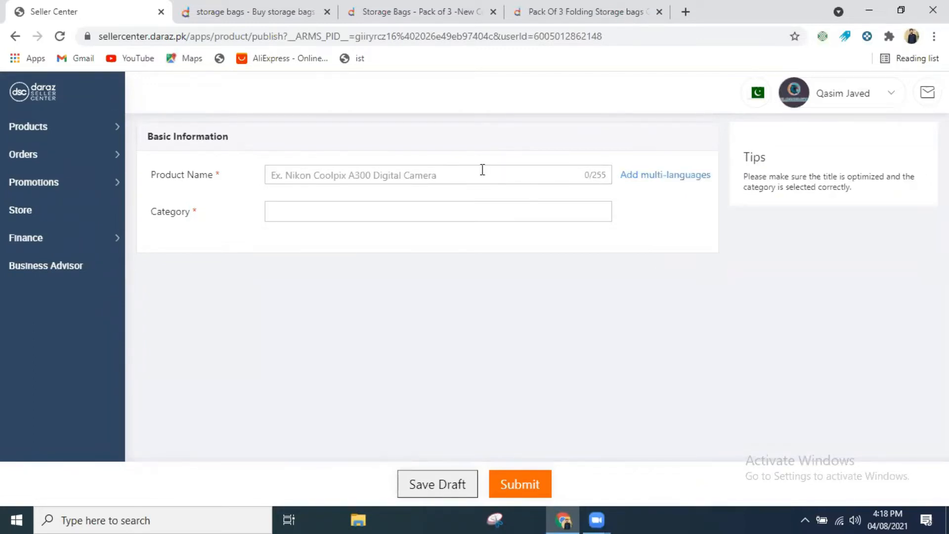
click(450, 178)
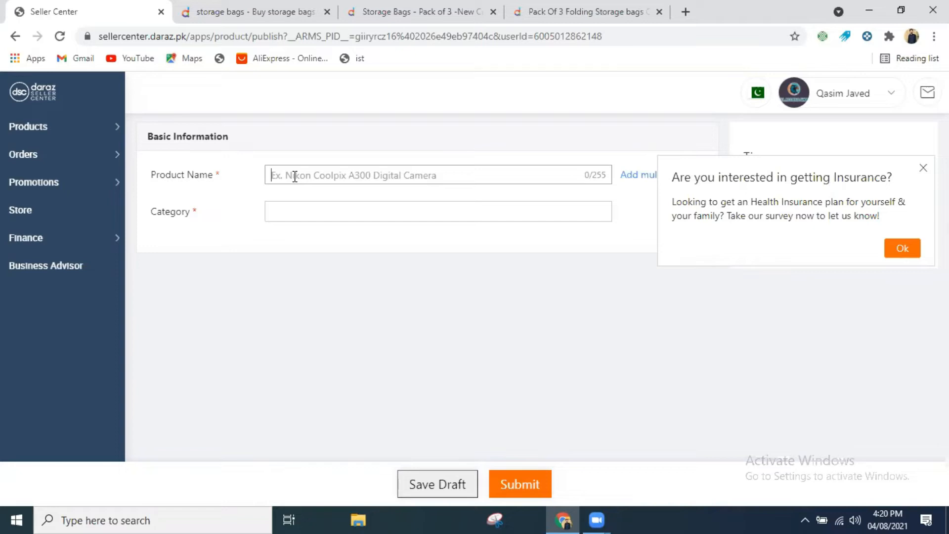
text(S)
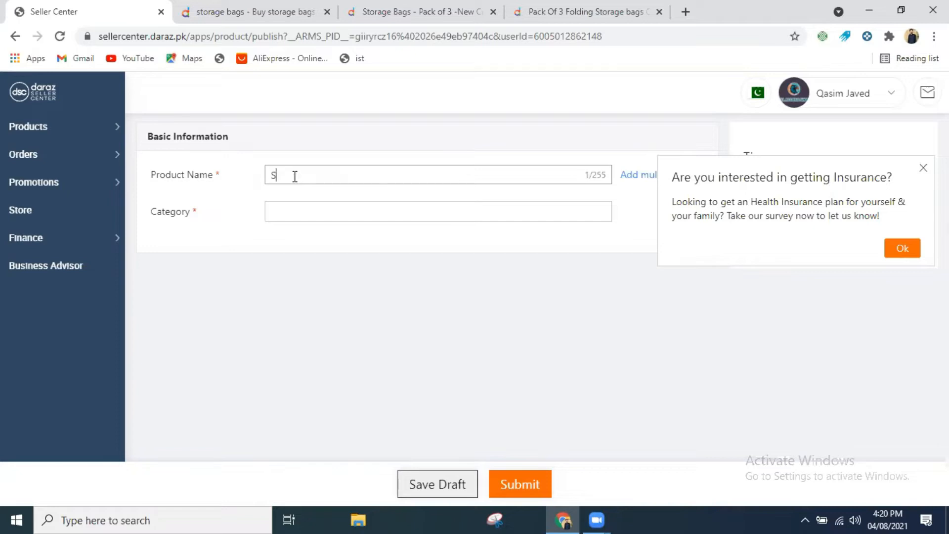
text(torage Bag for Clothes Blankets)
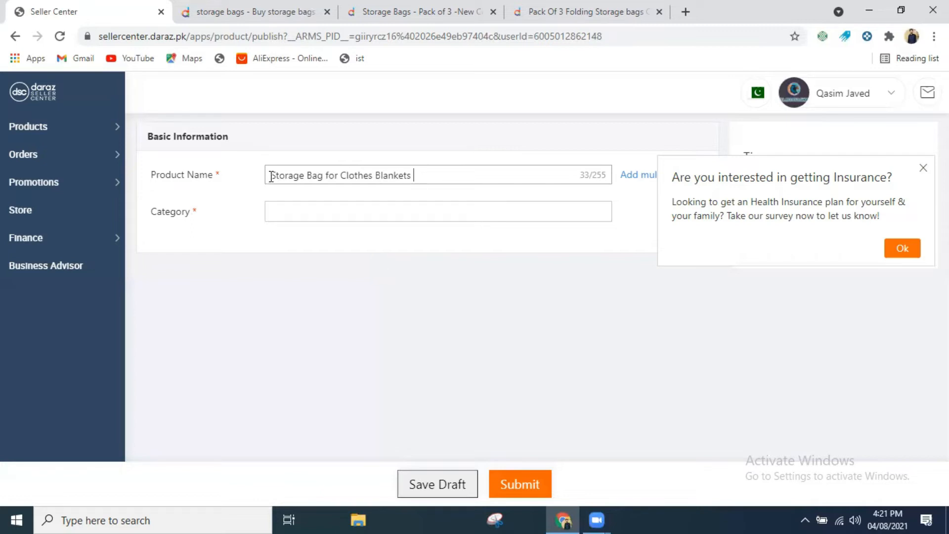
double_click(339, 180)
click(426, 176)
text(Bag)
text(Charcoal)
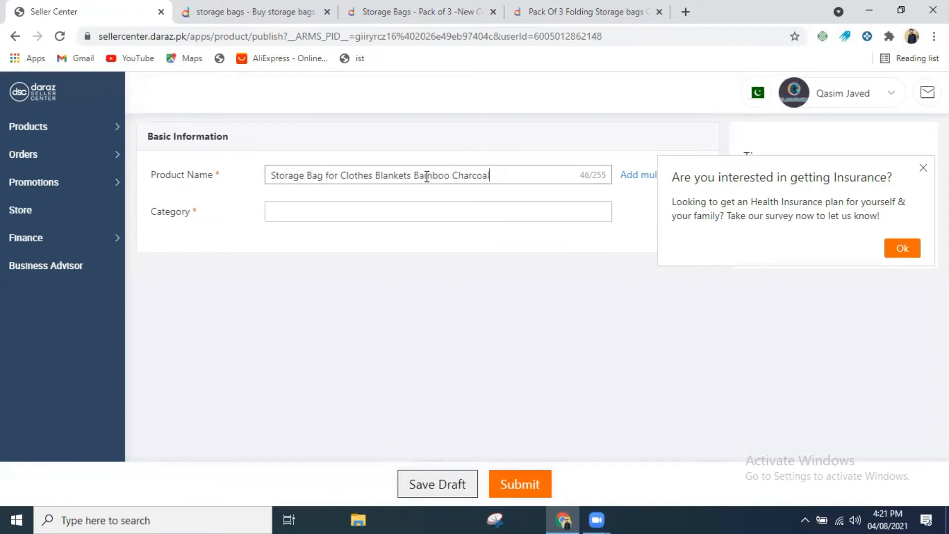
text( 80GSM Pack of 2)
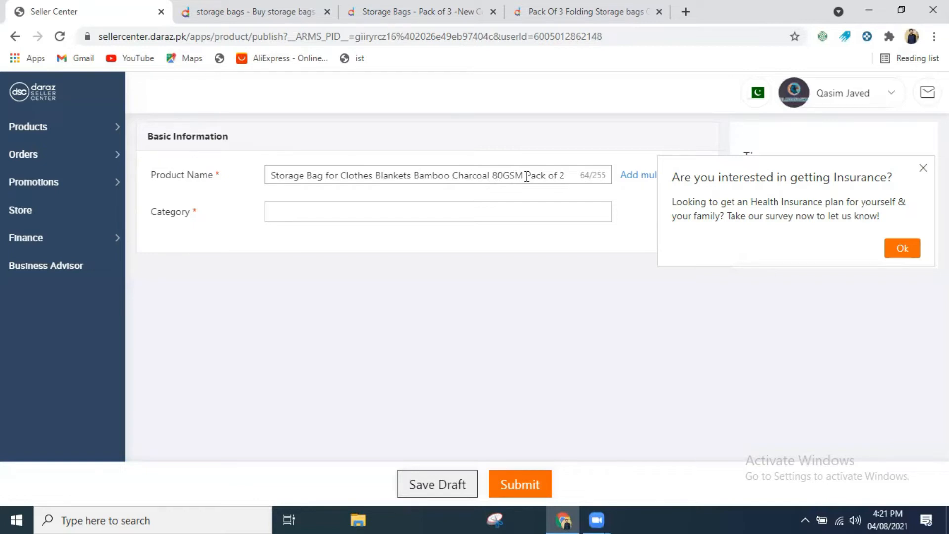
Dismiss the insurance survey and check the category path on both opened storage bag listings for the Category field.
click(491, 214)
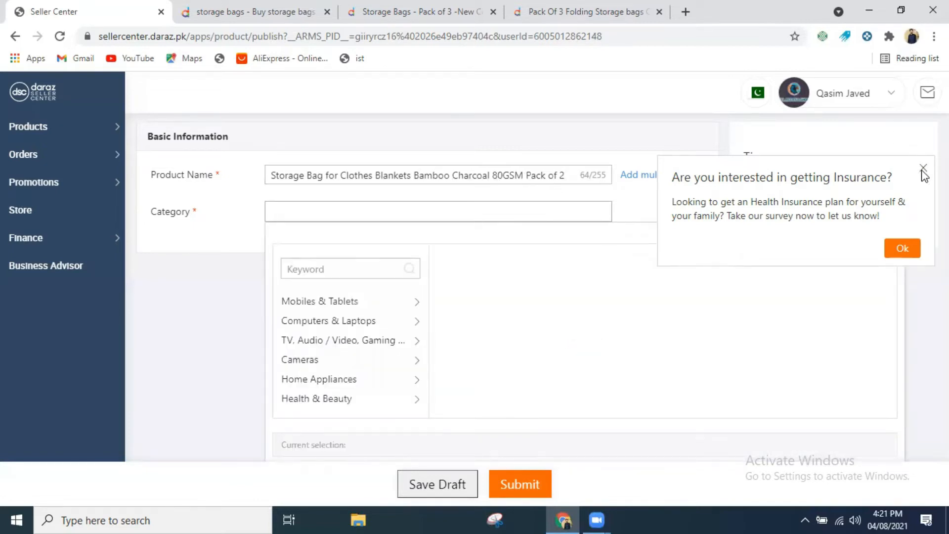
click(923, 169)
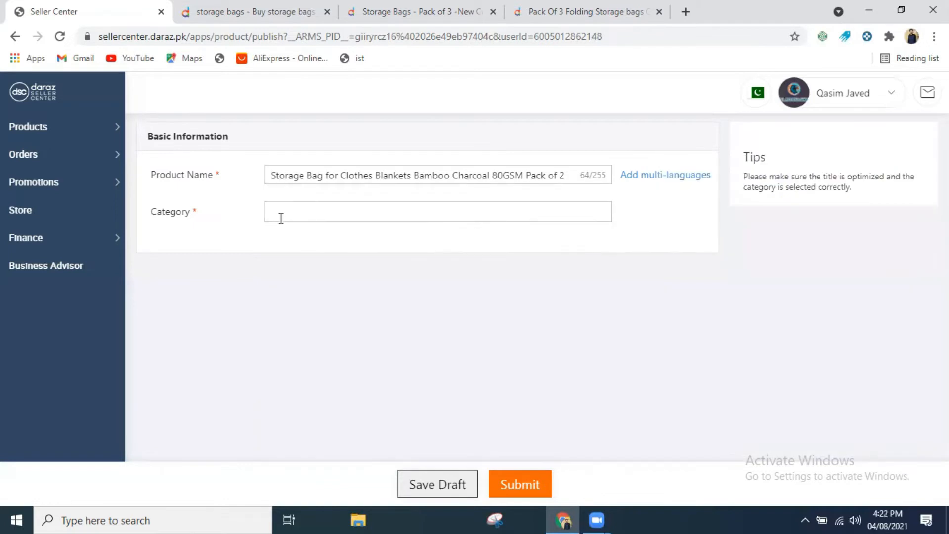
click(296, 212)
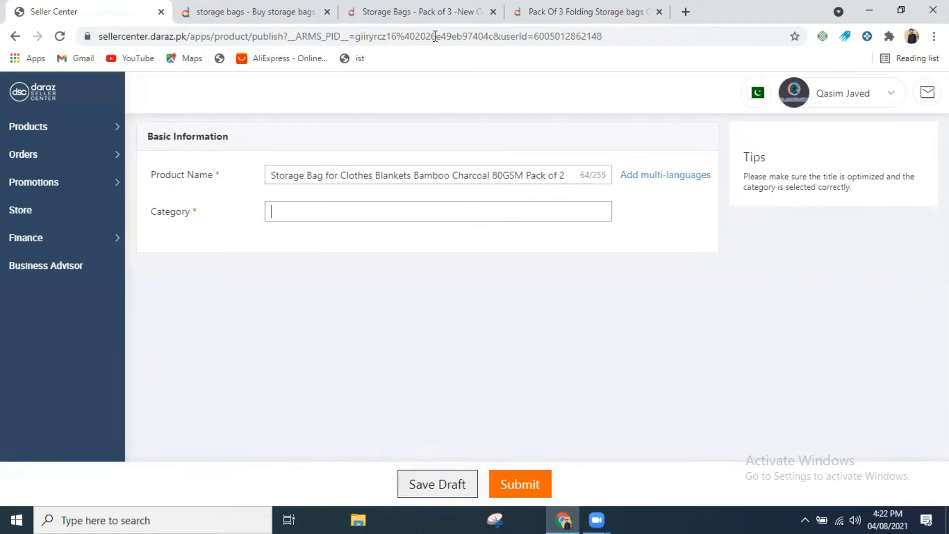
click(429, 15)
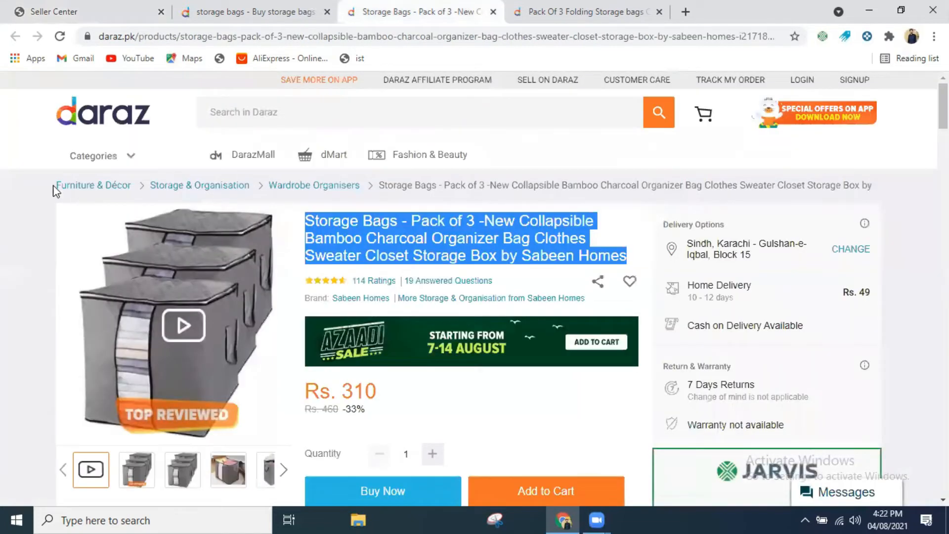
drag(55, 185, 360, 187)
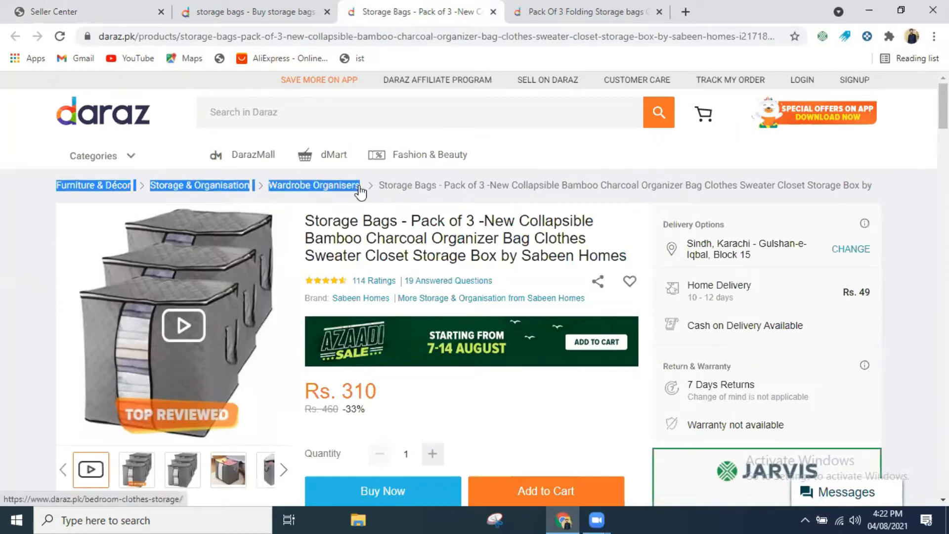
click(568, 15)
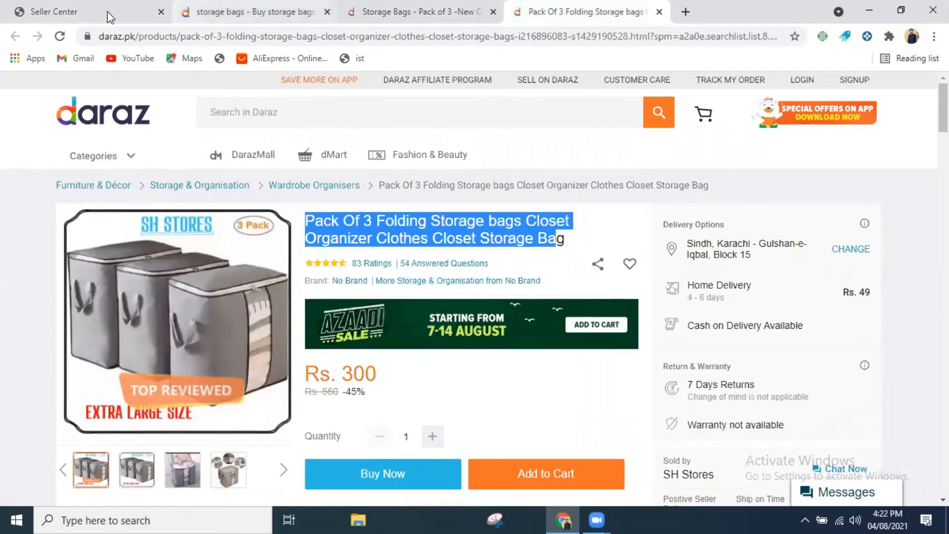
Set the product's category to Furniture & Décor / Storage & Organisation / Wardrobe Organisers in the Seller Center form.
key(ctrl+1)
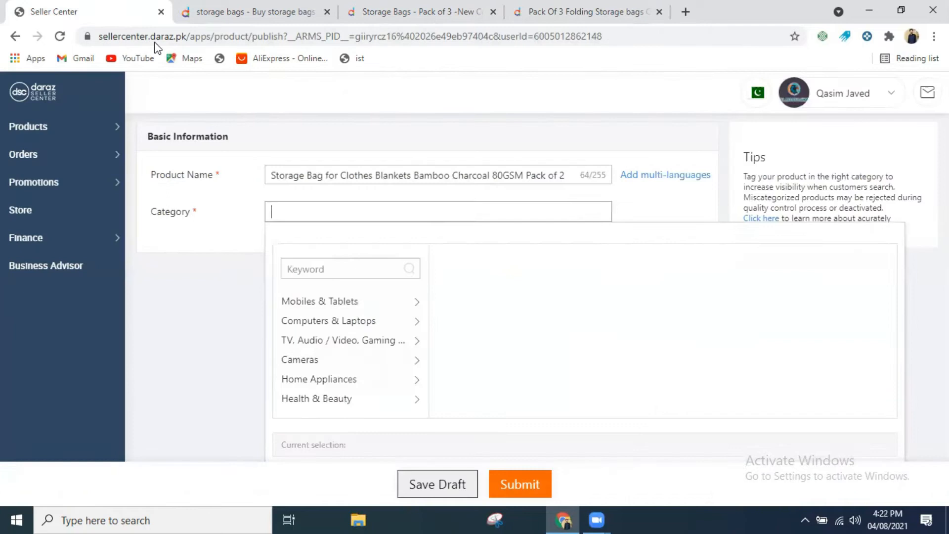
click(335, 268)
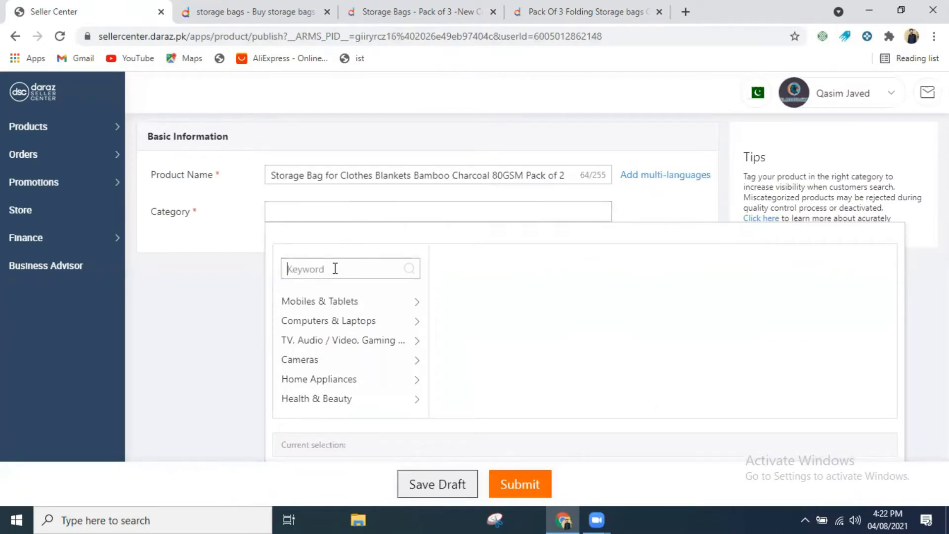
text(fur)
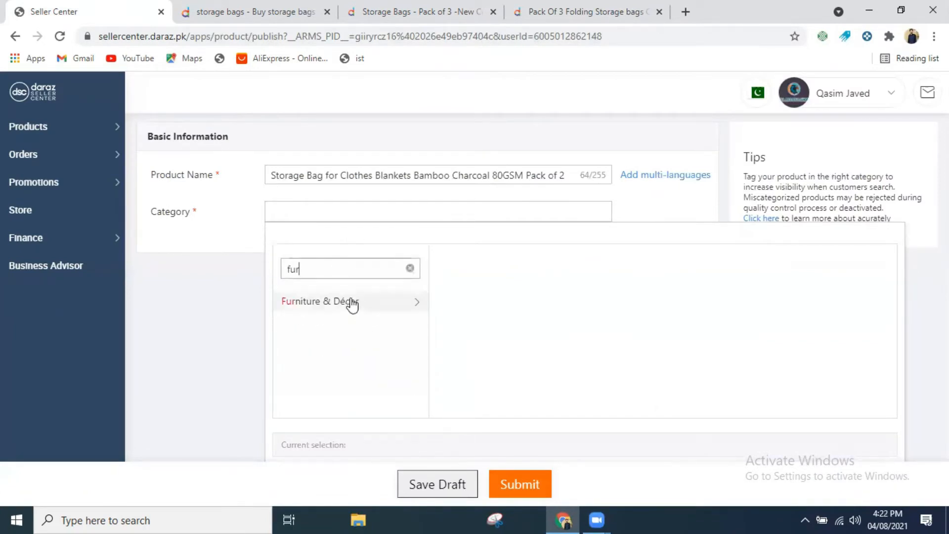
click(368, 305)
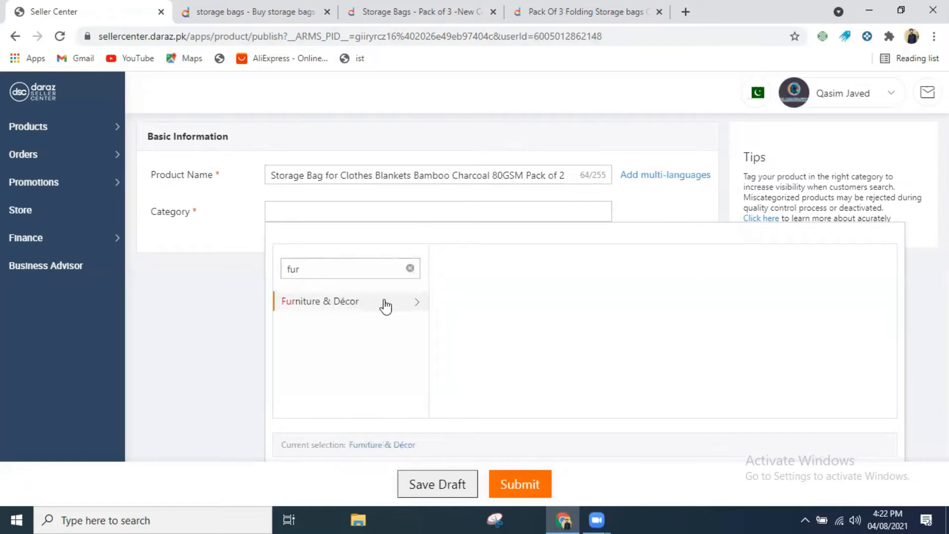
click(470, 305)
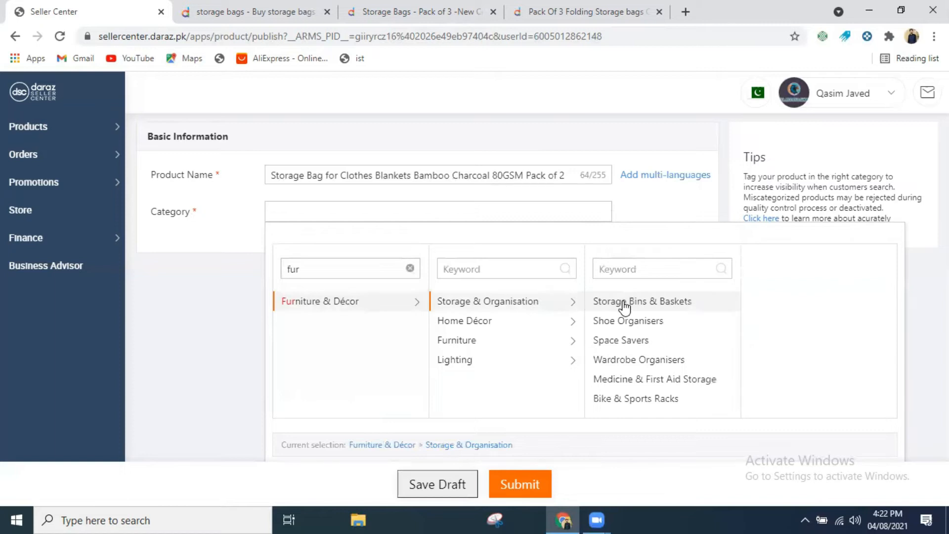
click(633, 361)
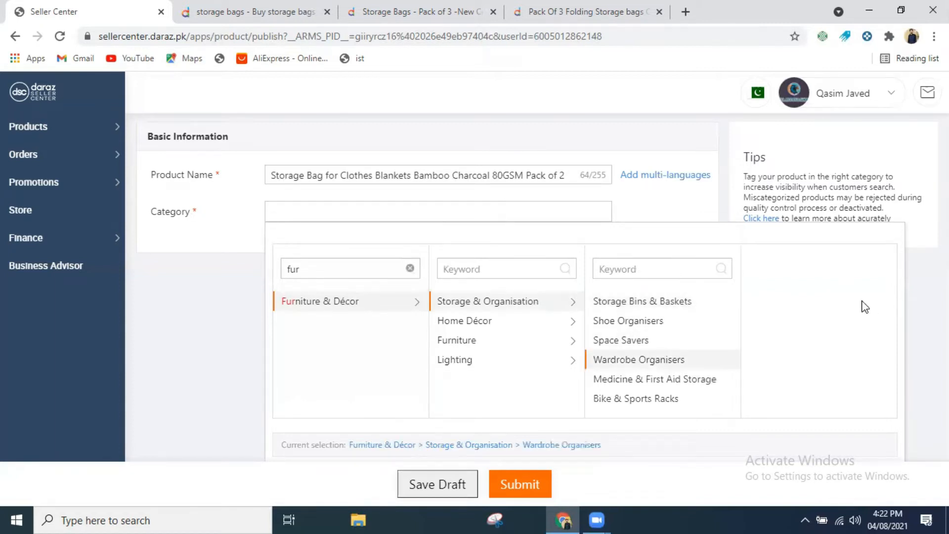
scroll(470, 327, down, 3)
click(417, 333)
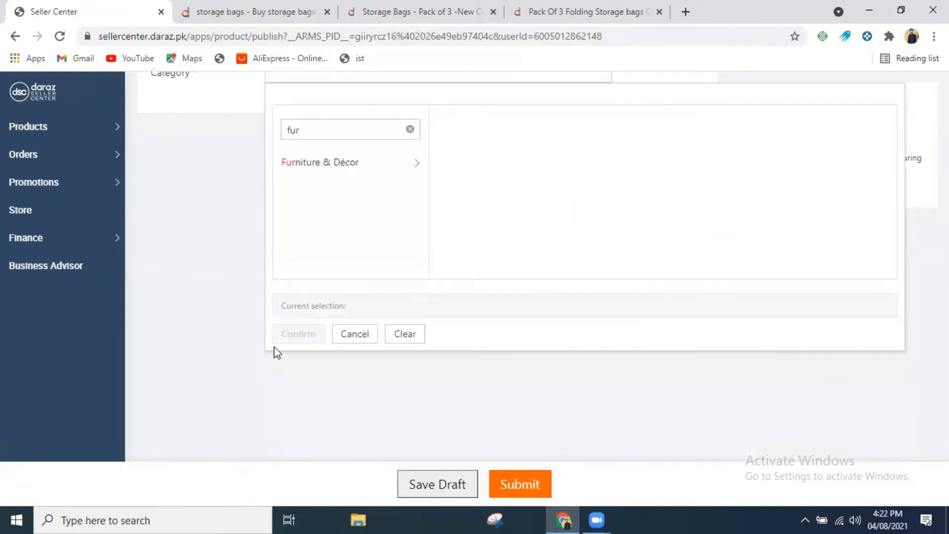
click(331, 163)
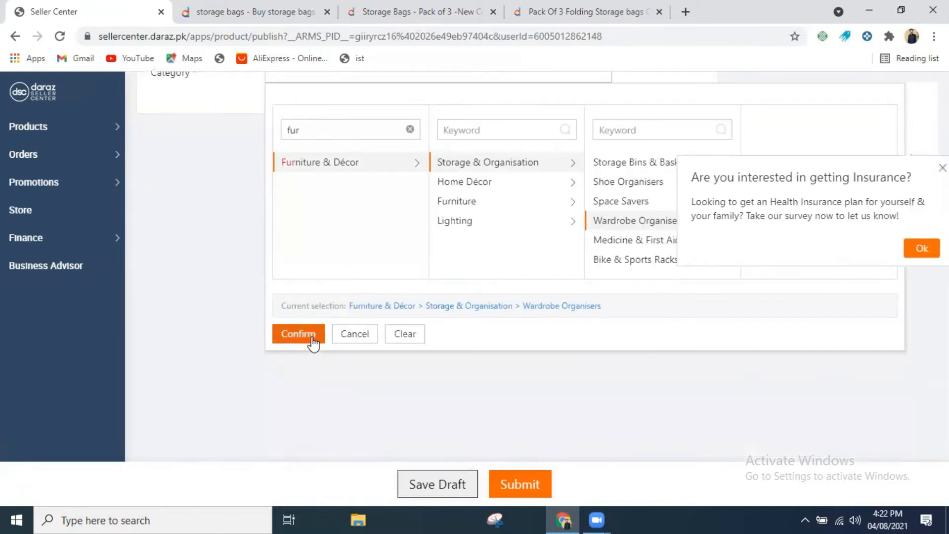
click(313, 340)
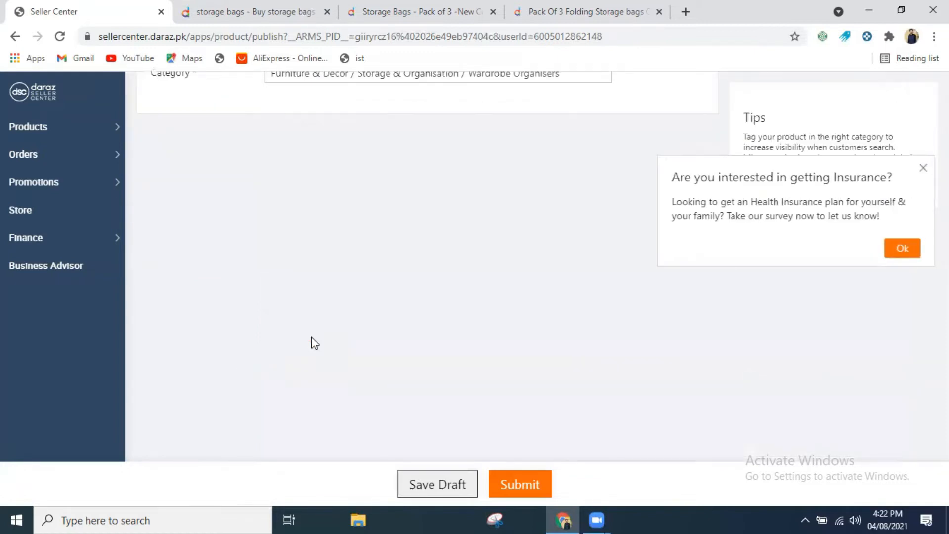
middle_click(524, 282)
scroll(524, 283, up, 3)
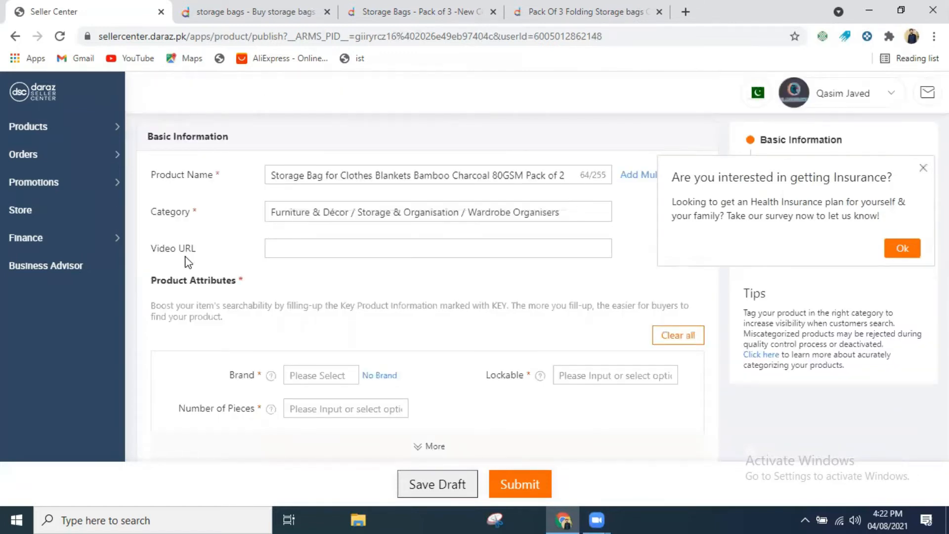
Examine the product images and the product video on the two opened storage bag listings as reference for the Video URL field.
click(326, 243)
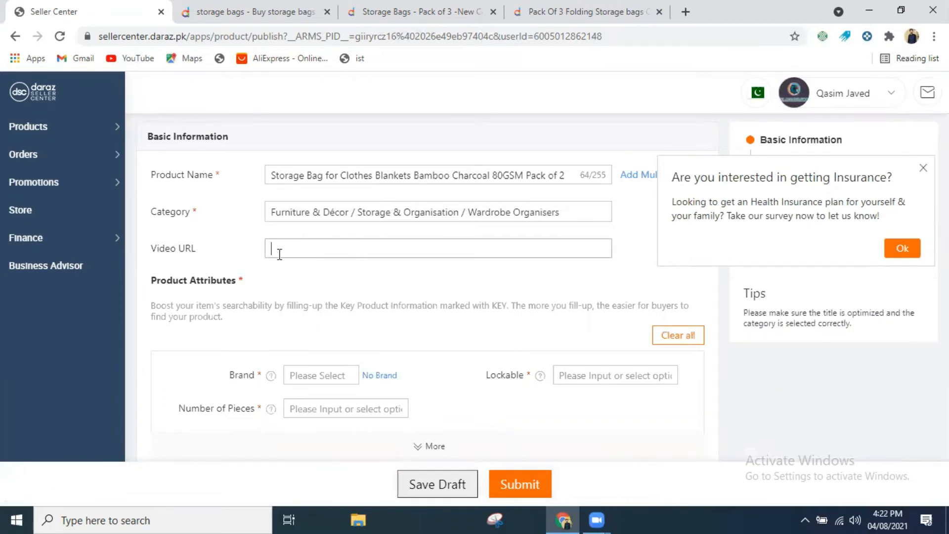
click(606, 16)
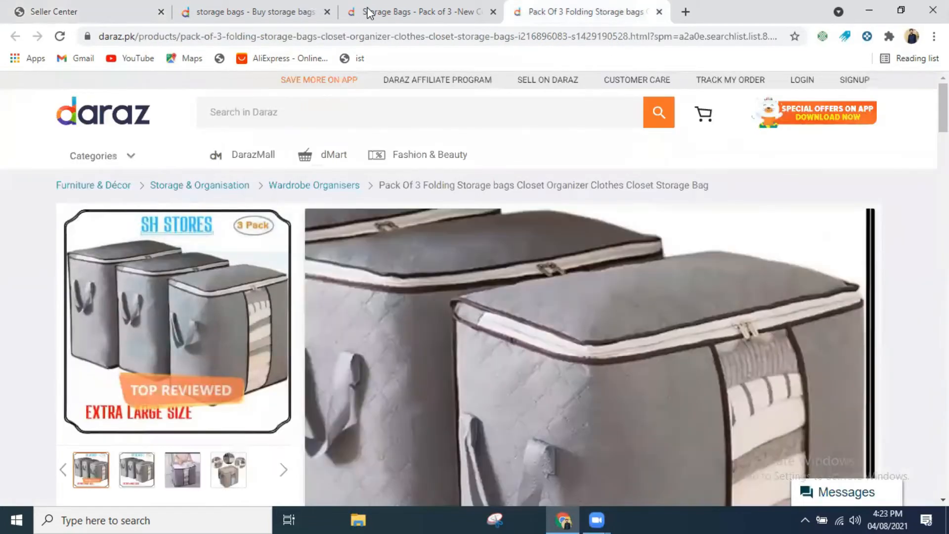
click(368, 12)
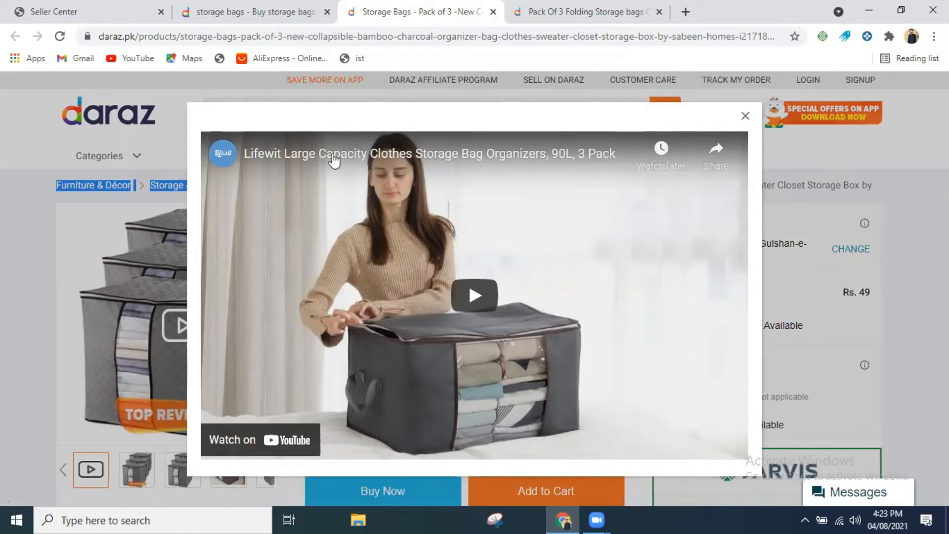
key(Escape)
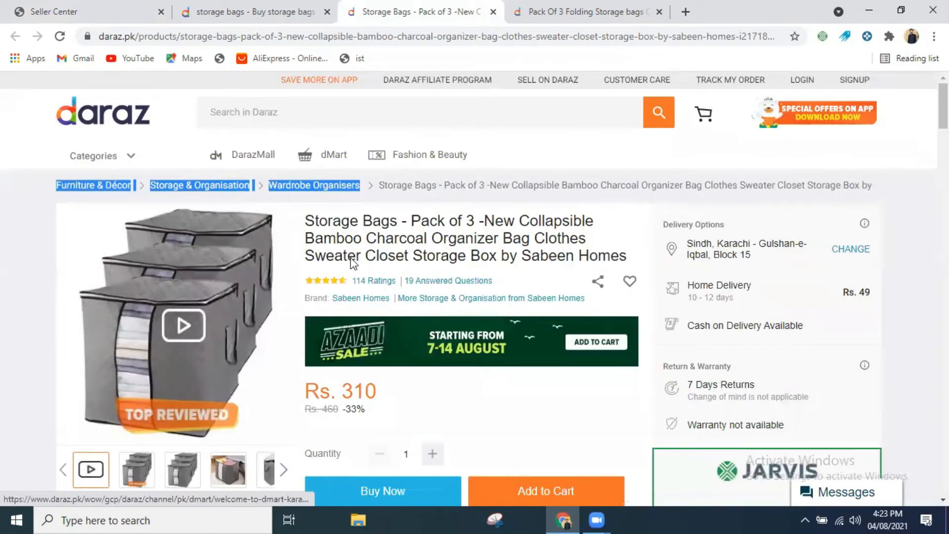
Return to the Seller Center form and review which basic information fields are mandatory, comparing Product Name with Video URL.
key(ctrl+1)
click(299, 248)
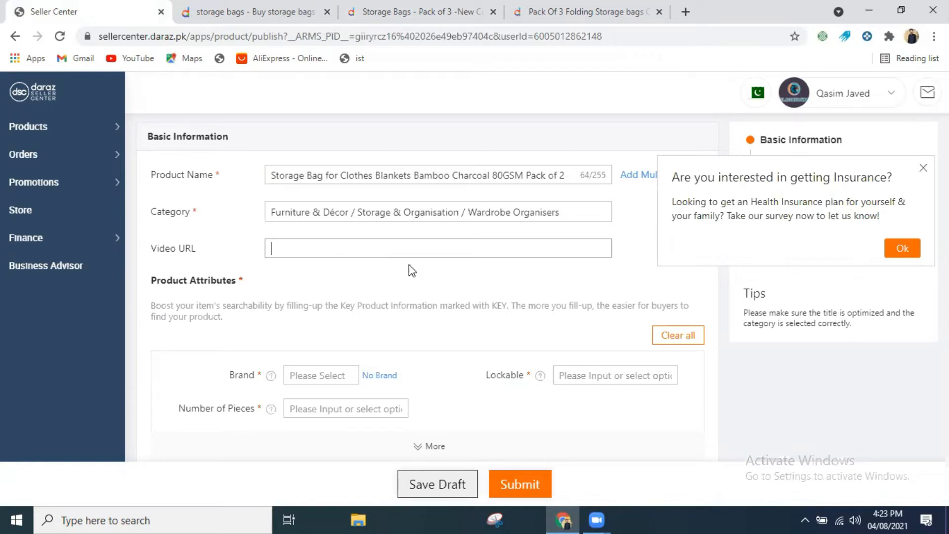
scroll(214, 119, down, 1)
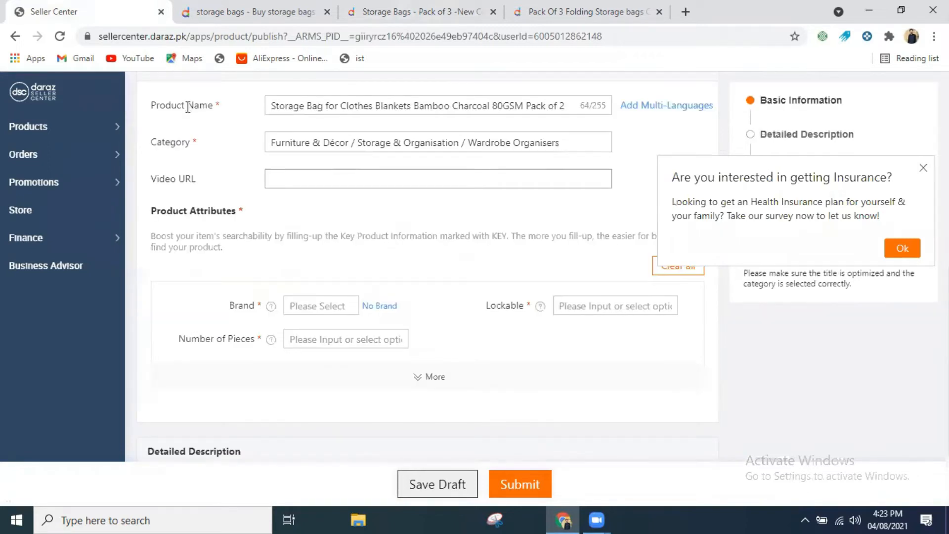
click(211, 110)
drag(151, 106, 213, 110)
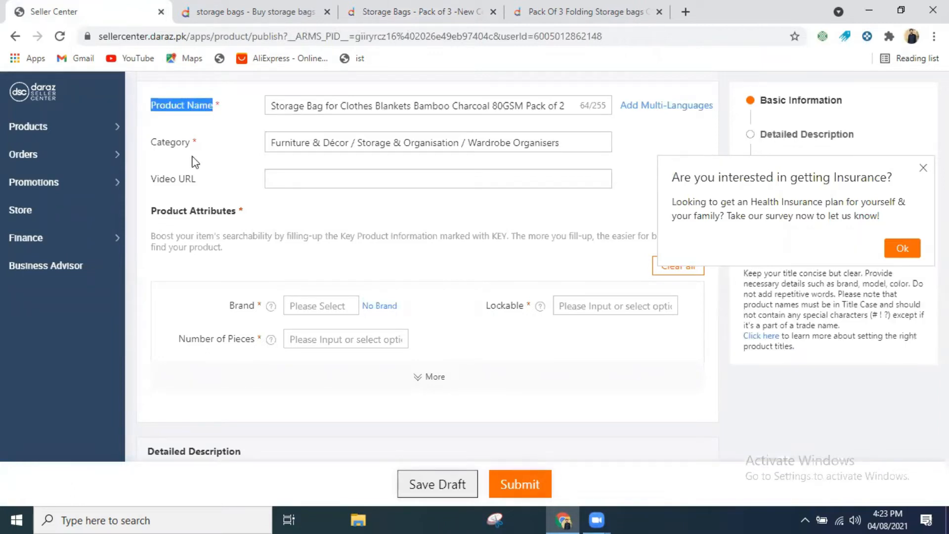
click(268, 183)
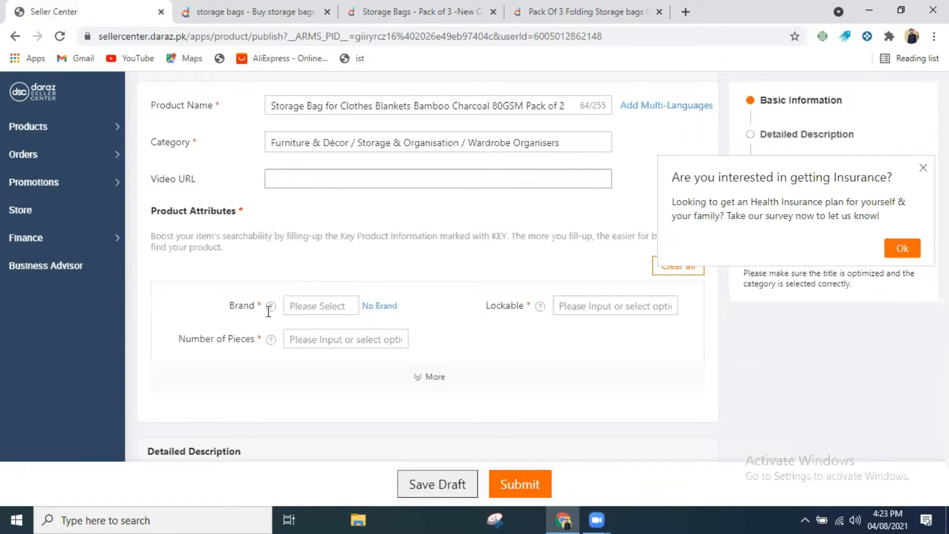
Open the Brand options, and compare the brand and seller details on the two opened storage bag listings.
click(320, 305)
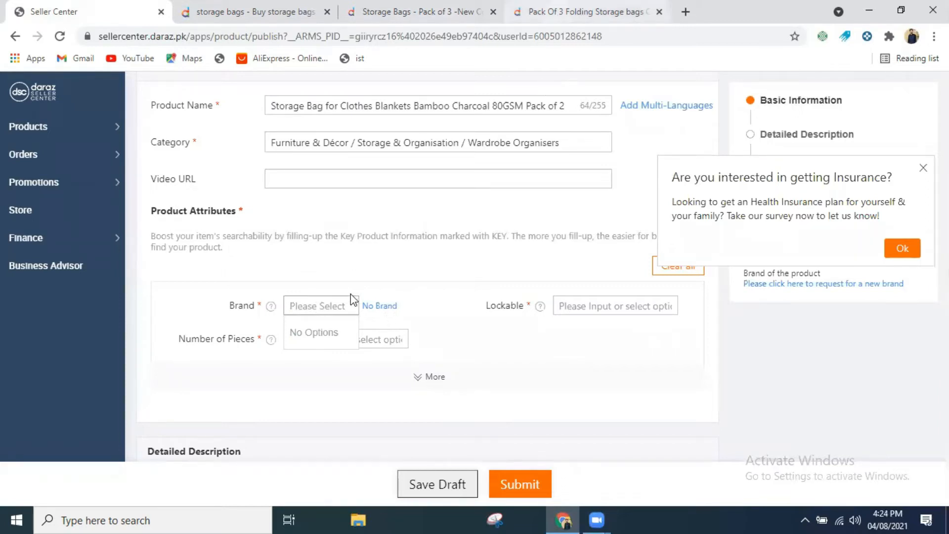
key(ctrl+shift+Tab)
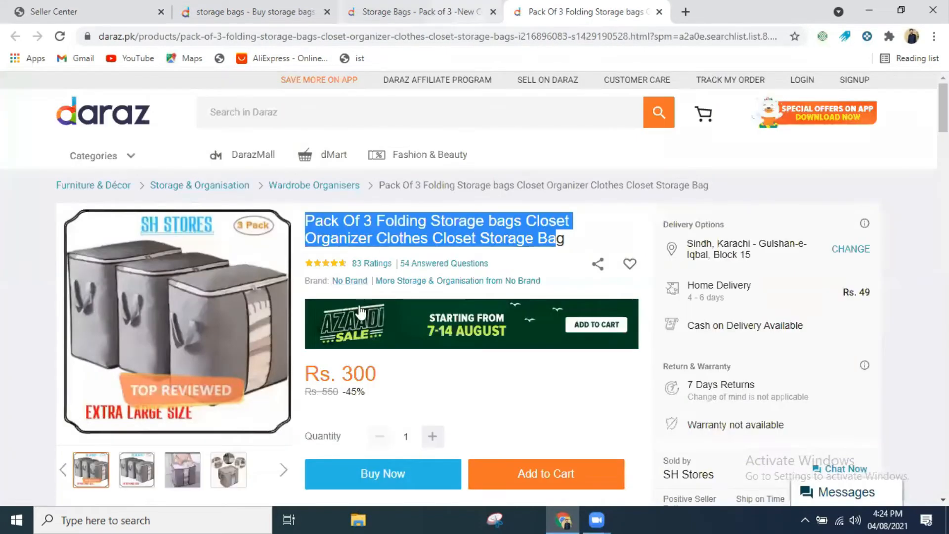
key(ctrl+shift+Tab)
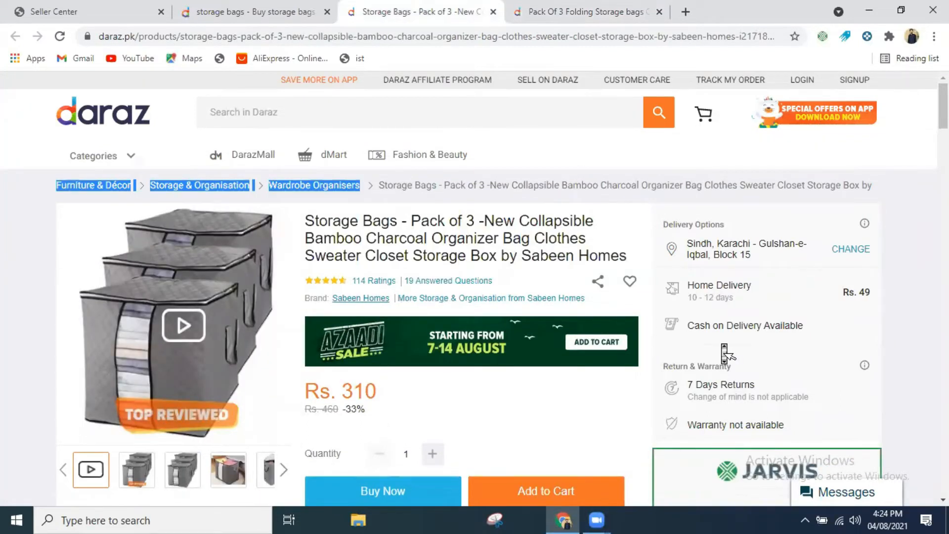
scroll(724, 354, down, 8)
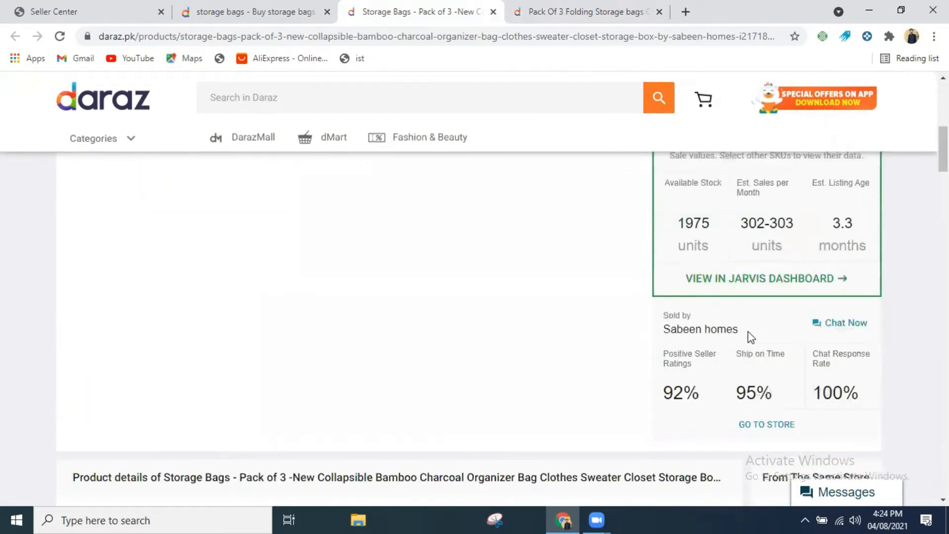
Return to the Seller Center form from the storage bag listing and set the product's Brand to No Brand.
drag(740, 330, 665, 336)
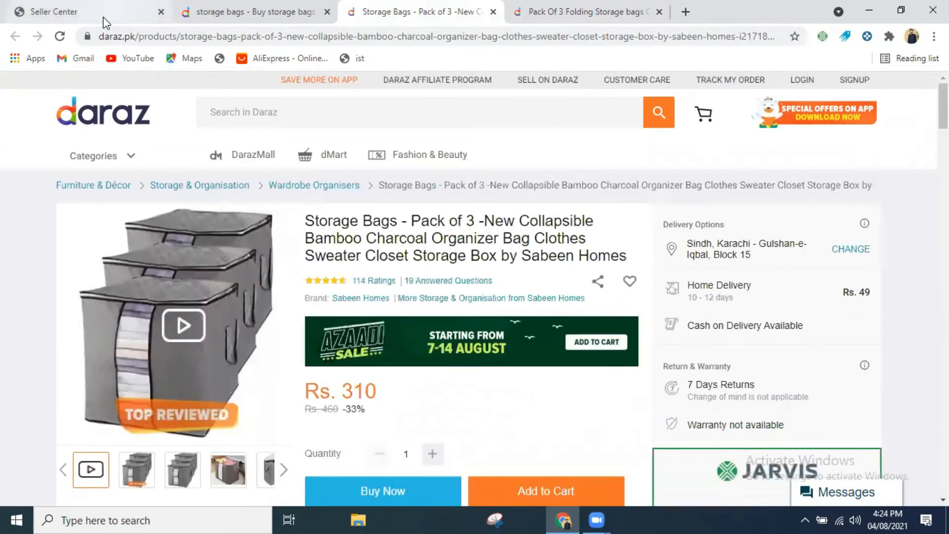
click(103, 14)
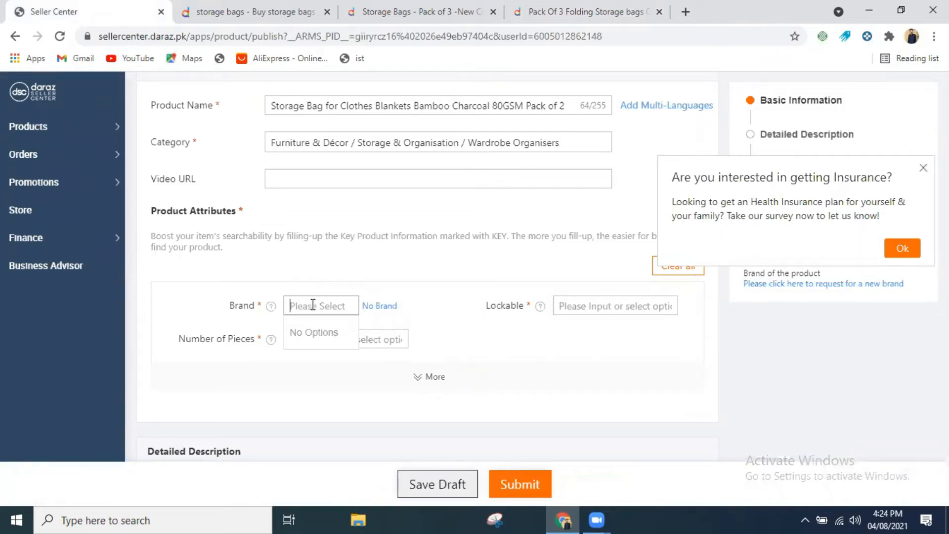
click(369, 307)
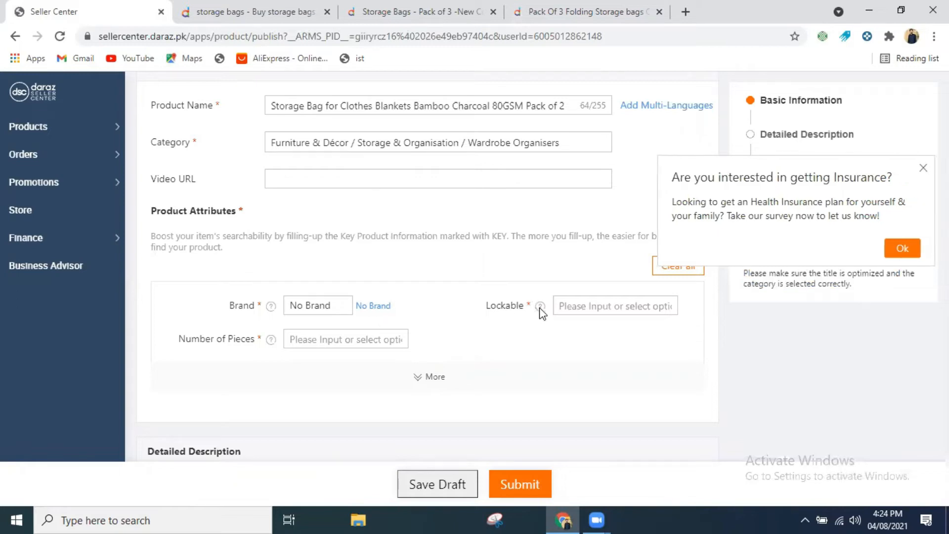
Set the Lockable attribute to Yes and the Number of Pieces to 2.
mouse_move(541, 313)
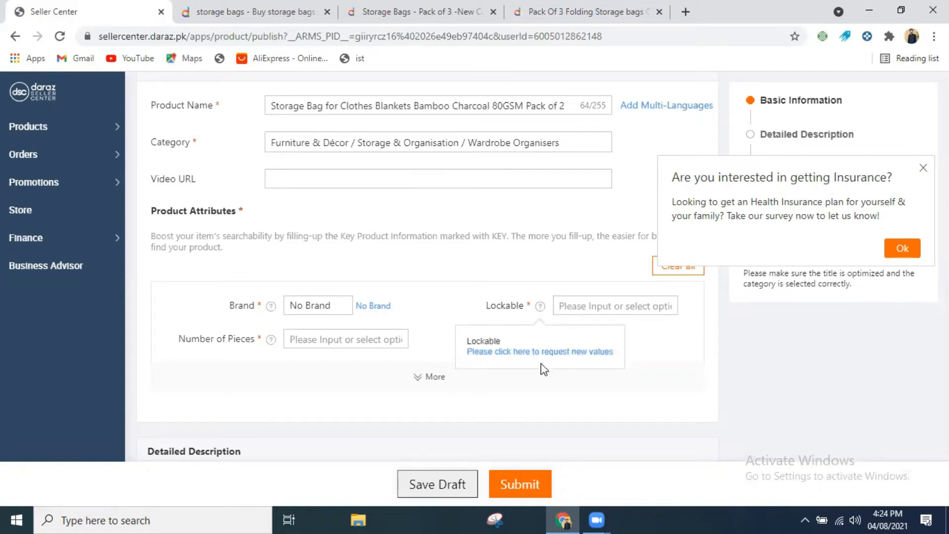
click(563, 305)
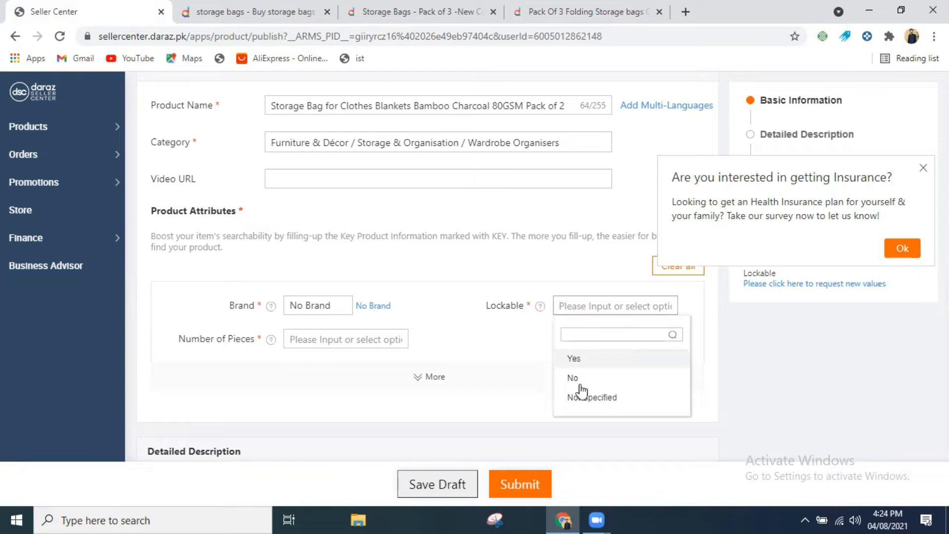
click(574, 363)
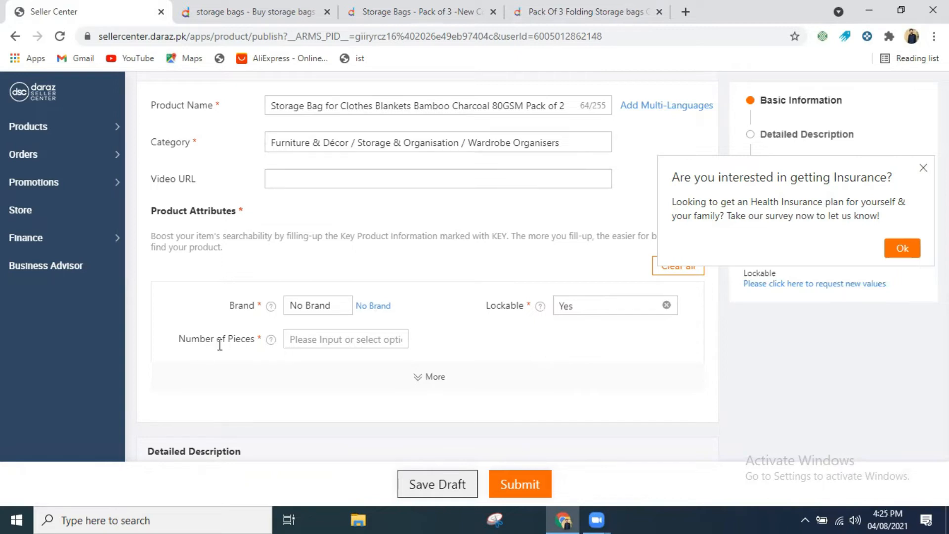
click(313, 341)
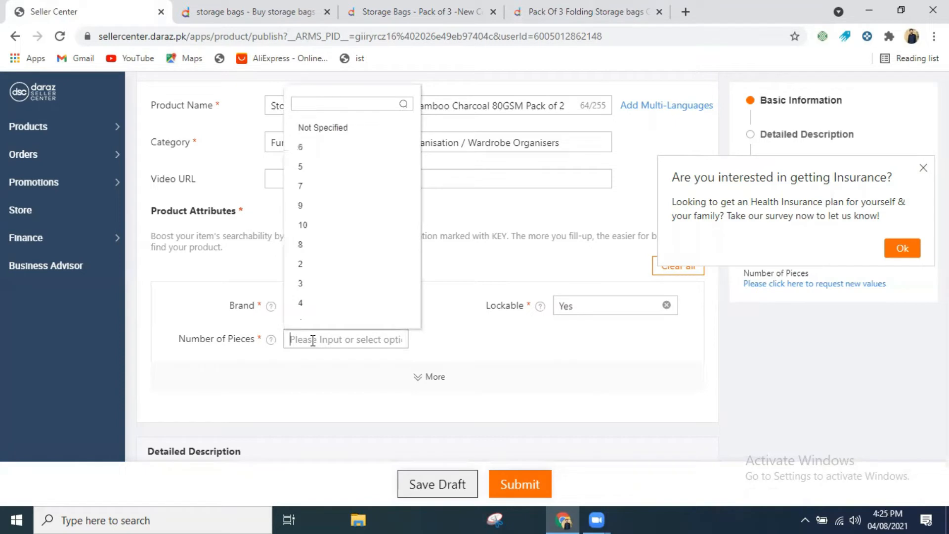
click(343, 267)
Expand the additional product attributes and set the Material to Nylon.
mouse_move(542, 312)
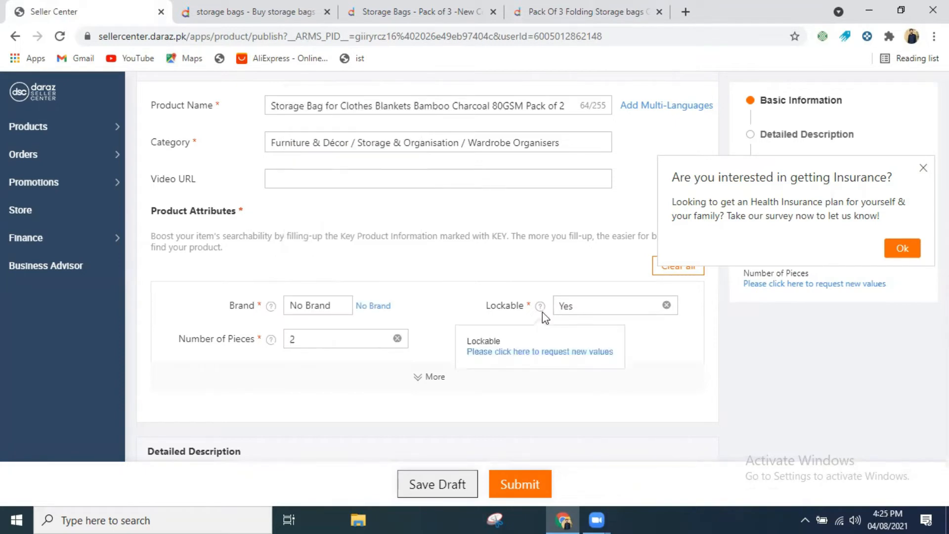
scroll(432, 314, down, 1)
click(432, 310)
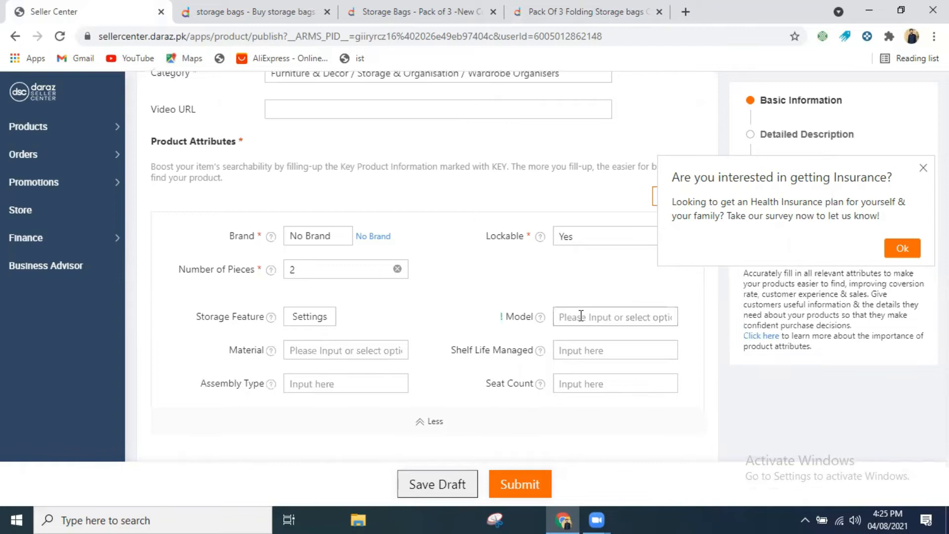
scroll(581, 315, down, 1)
click(304, 282)
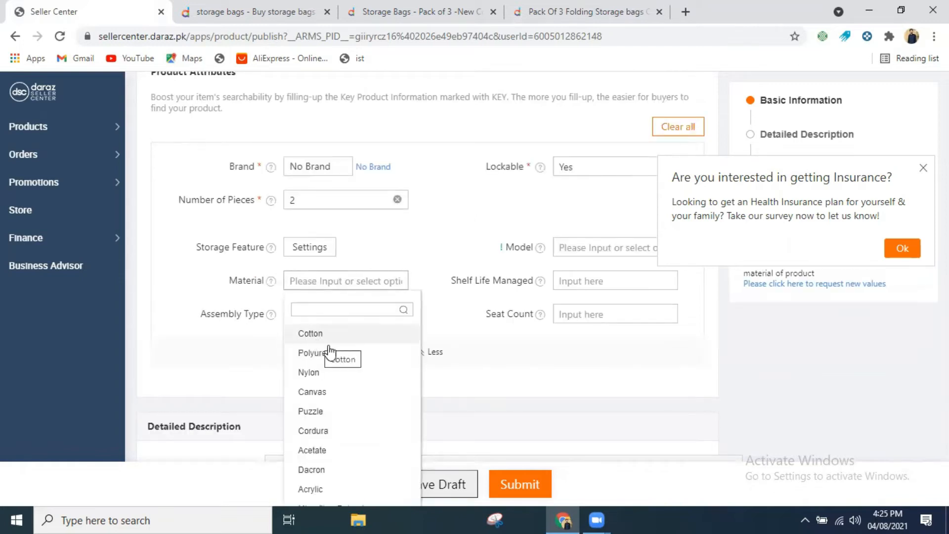
click(315, 378)
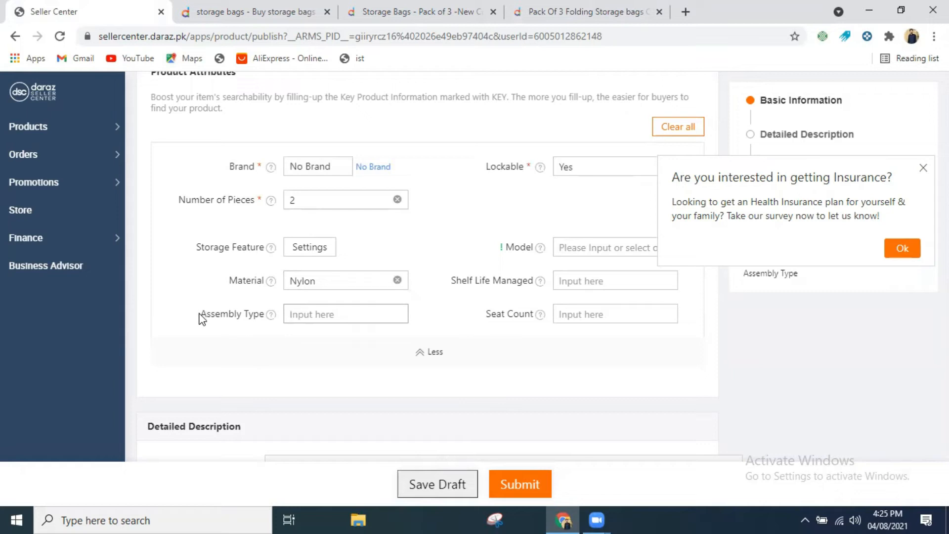
Review the optional Assembly Type, Shelf Life Managed and Seat Count attributes.
drag(200, 314, 265, 314)
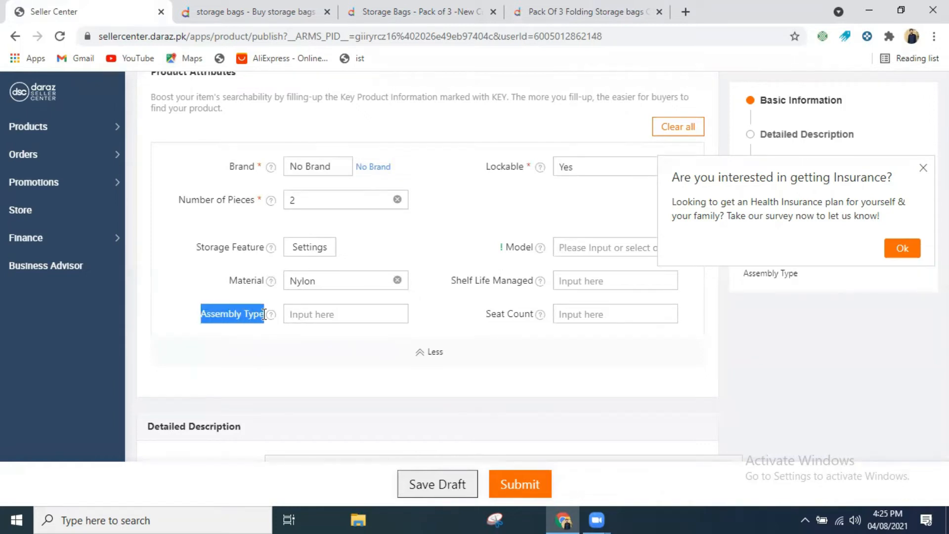
click(326, 314)
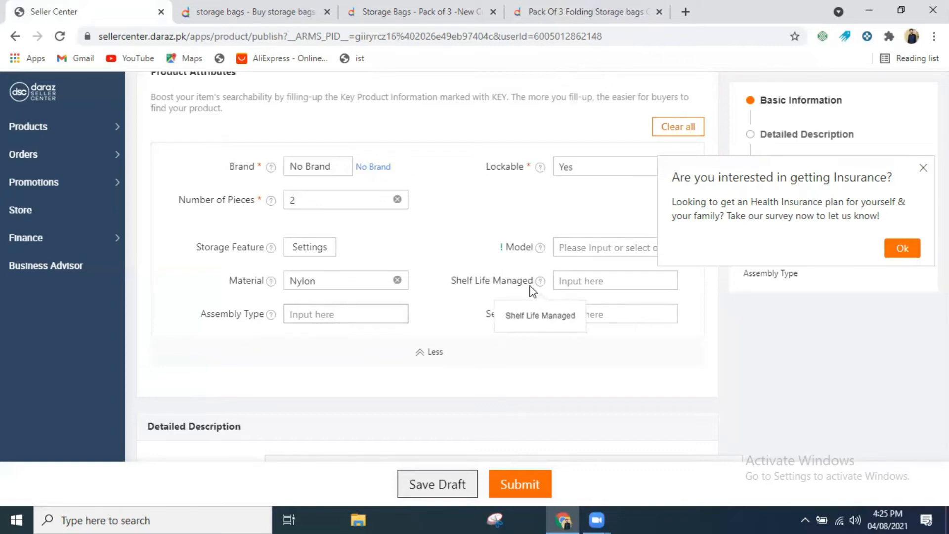
drag(455, 281, 533, 280)
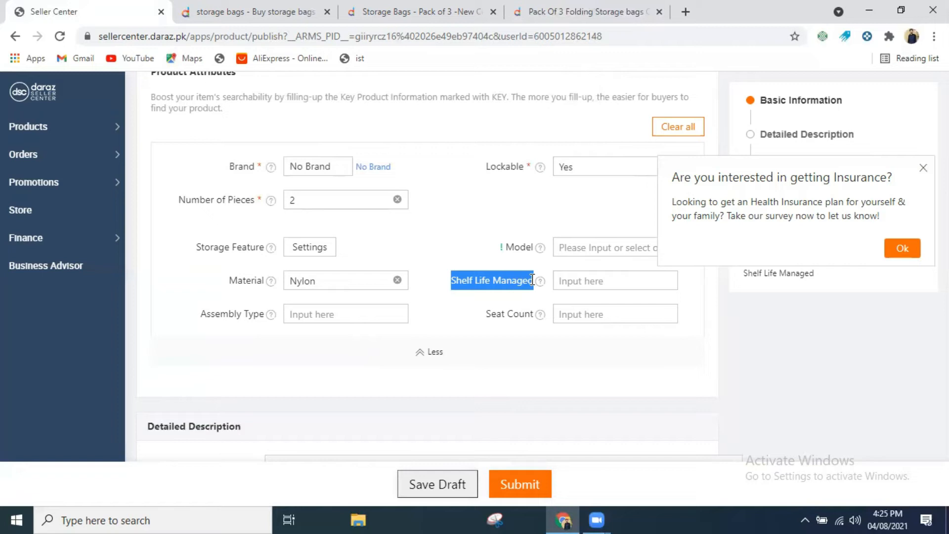
click(578, 281)
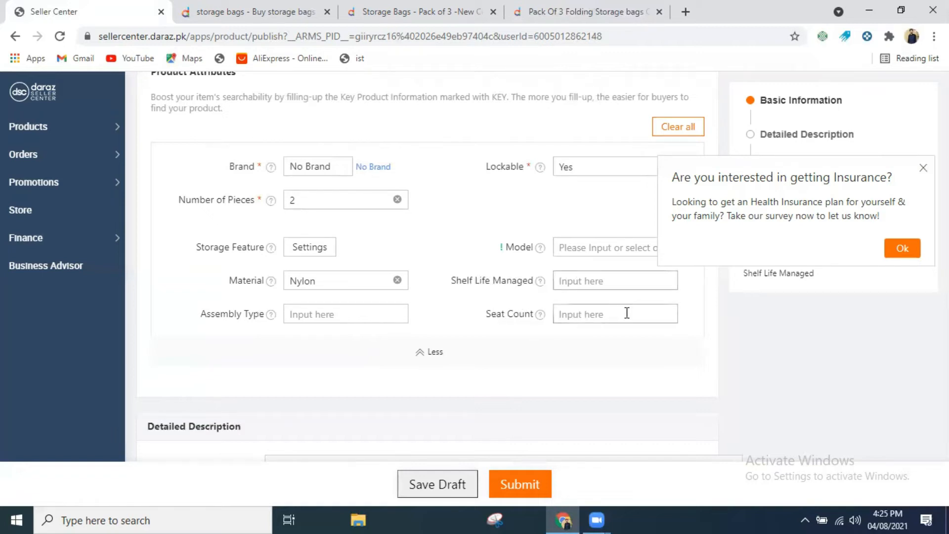
click(643, 316)
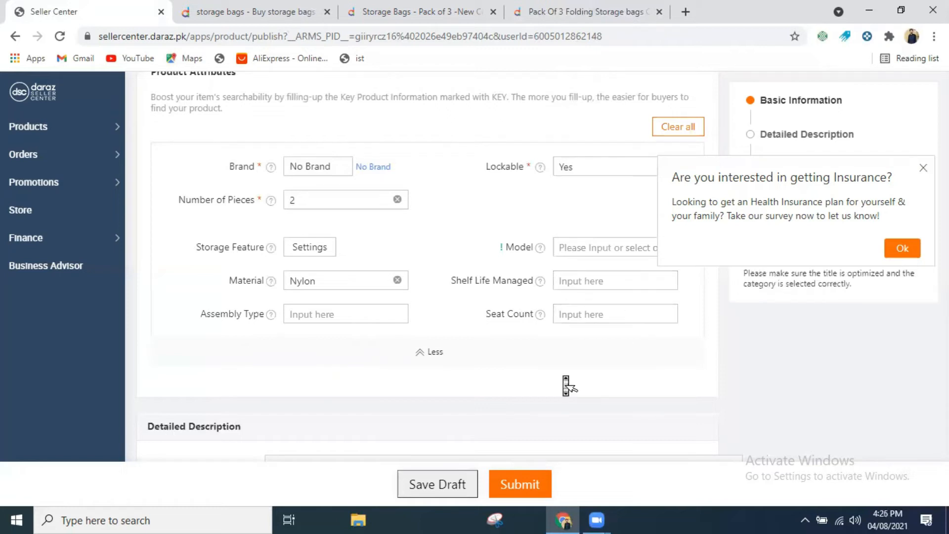
Start a bulleted list in the Short Description of the Detailed Description section.
scroll(564, 381, down, 3)
scroll(221, 242, down, 2)
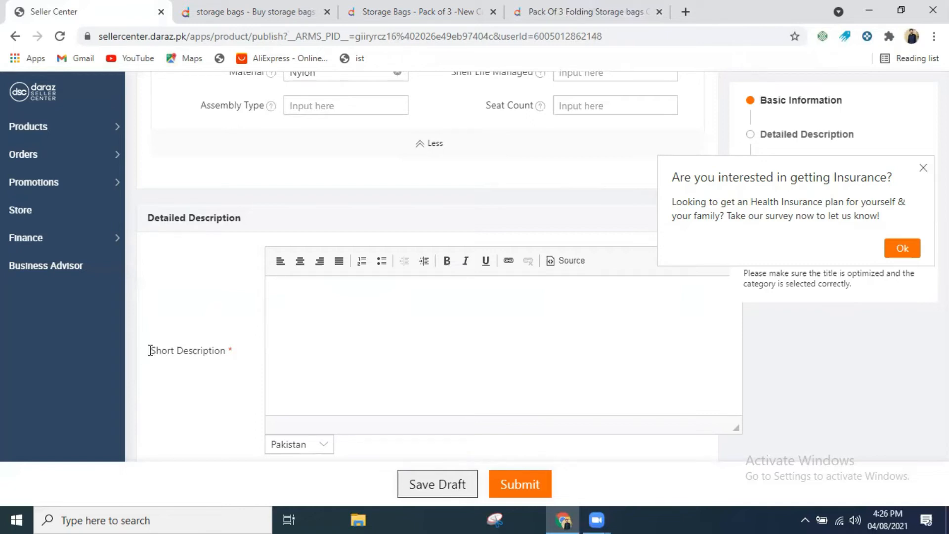
drag(151, 350, 226, 354)
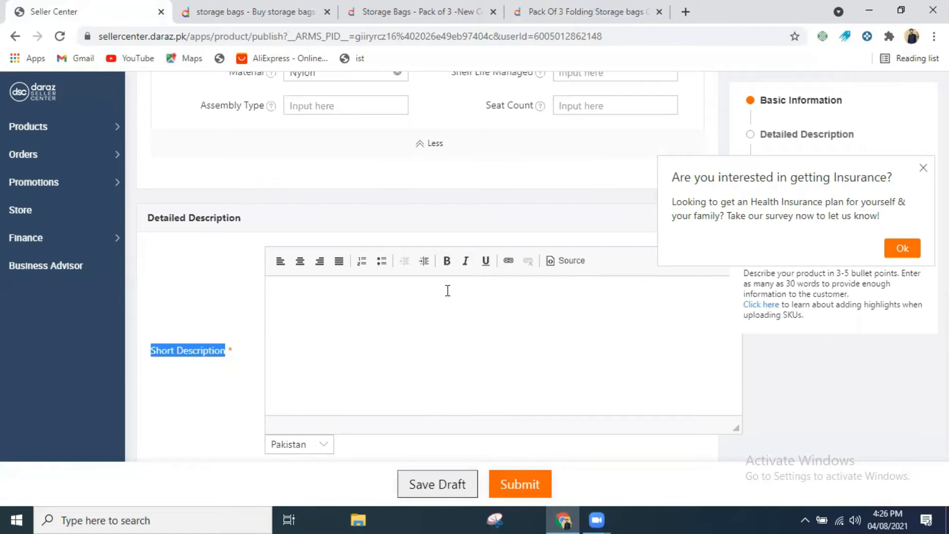
scroll(395, 277, down, 2)
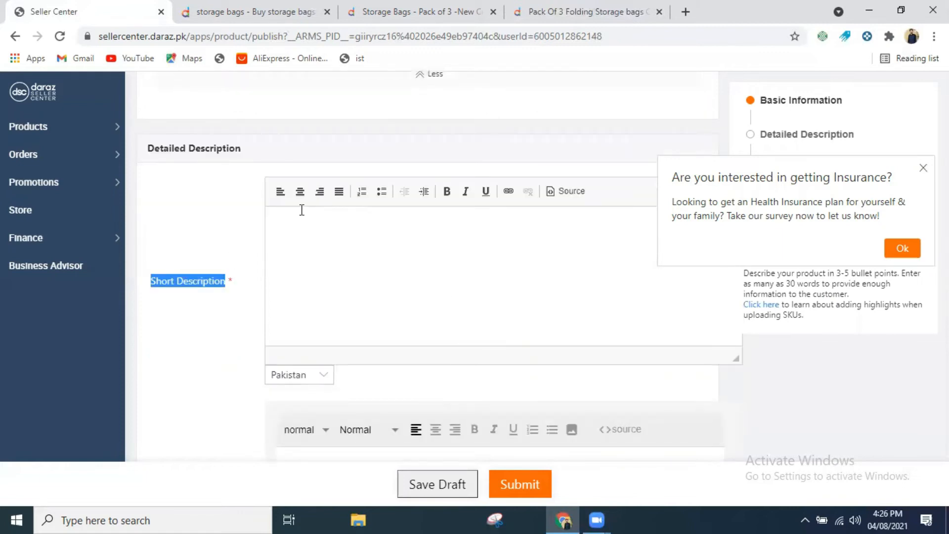
click(383, 194)
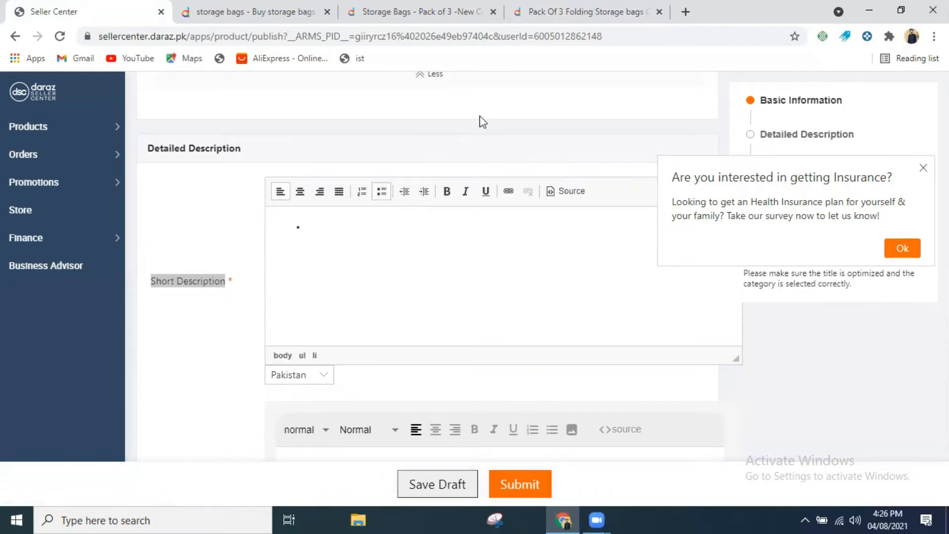
Examine the bulleted product details on the two opened storage bag listings as reference for the short description.
click(433, 12)
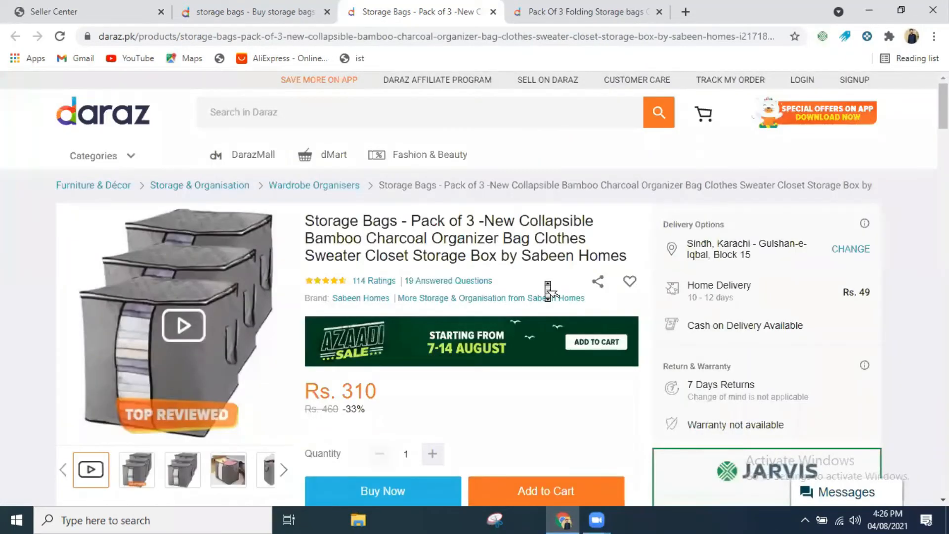
scroll(549, 292, down, 2)
scroll(549, 292, down, 5)
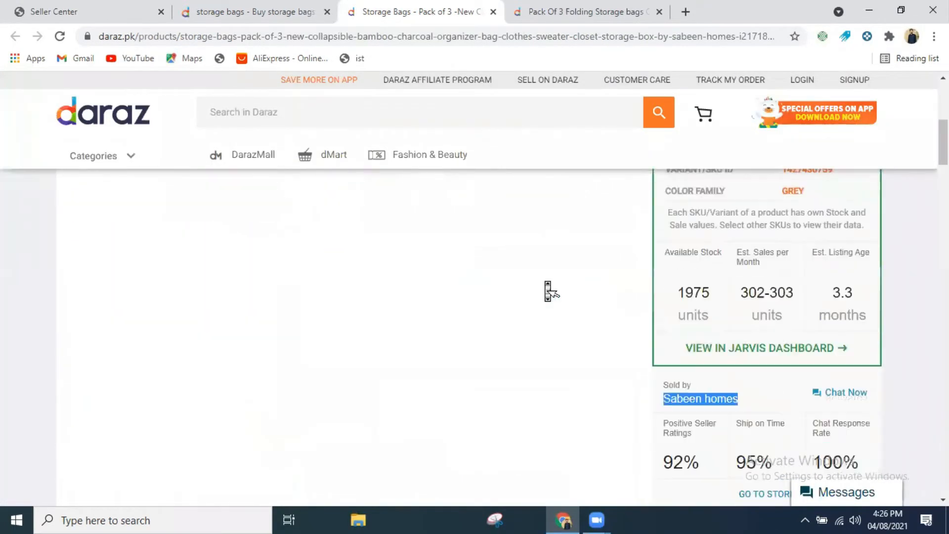
scroll(549, 292, up, 3)
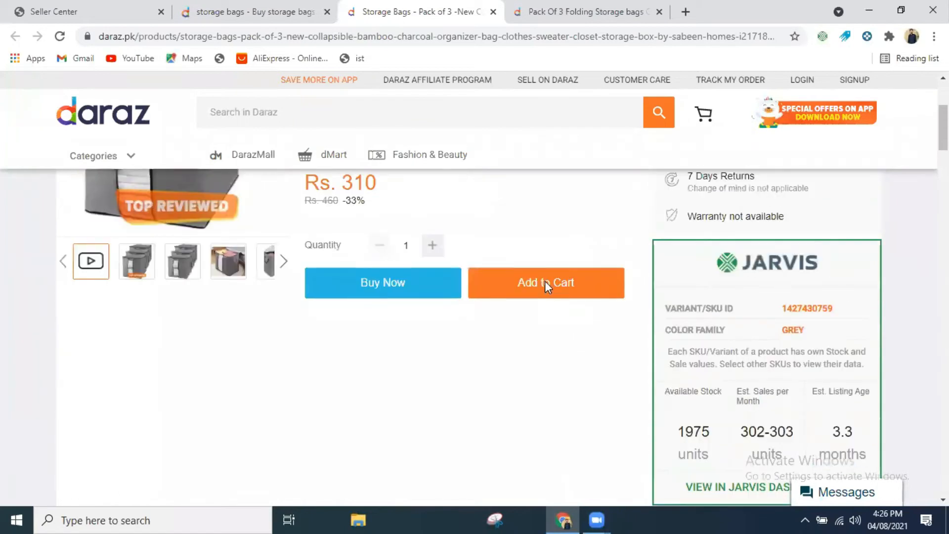
scroll(549, 292, down, 1)
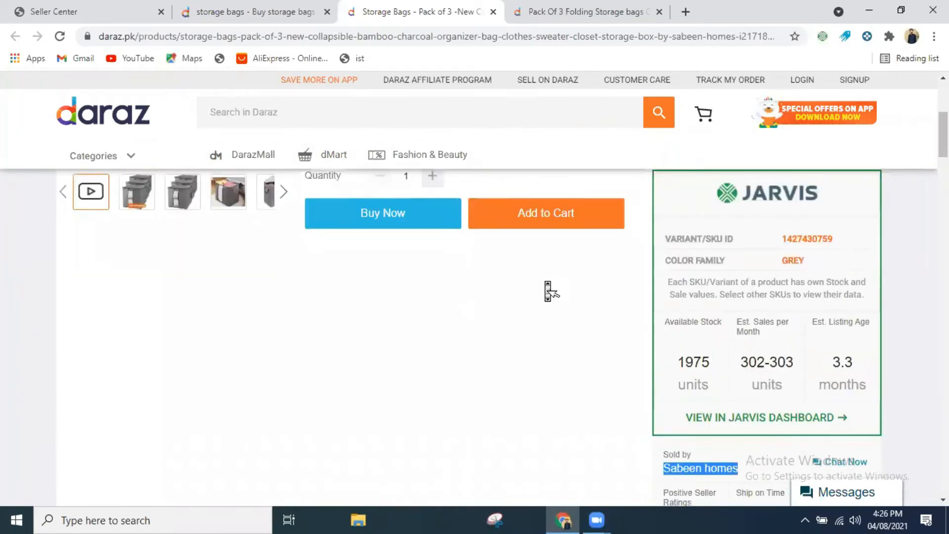
scroll(548, 291, down, 1)
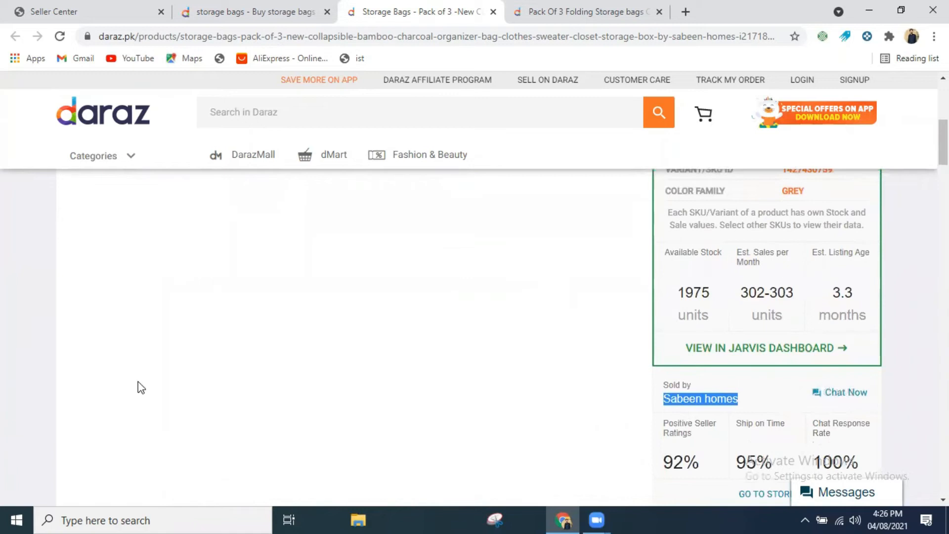
scroll(33, 413, down, 4)
scroll(63, 324, down, 1)
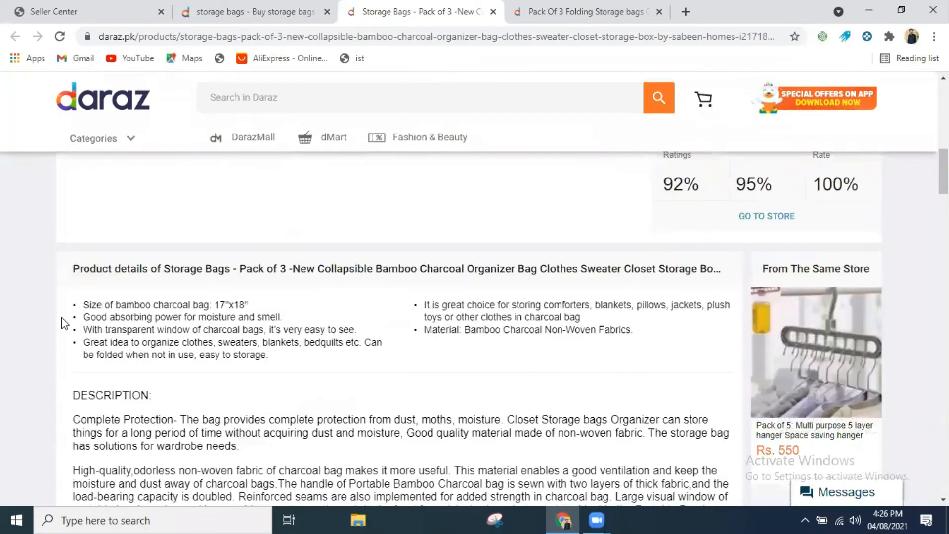
drag(86, 306, 631, 325)
middle_click(538, 319)
key(ctrl+Tab)
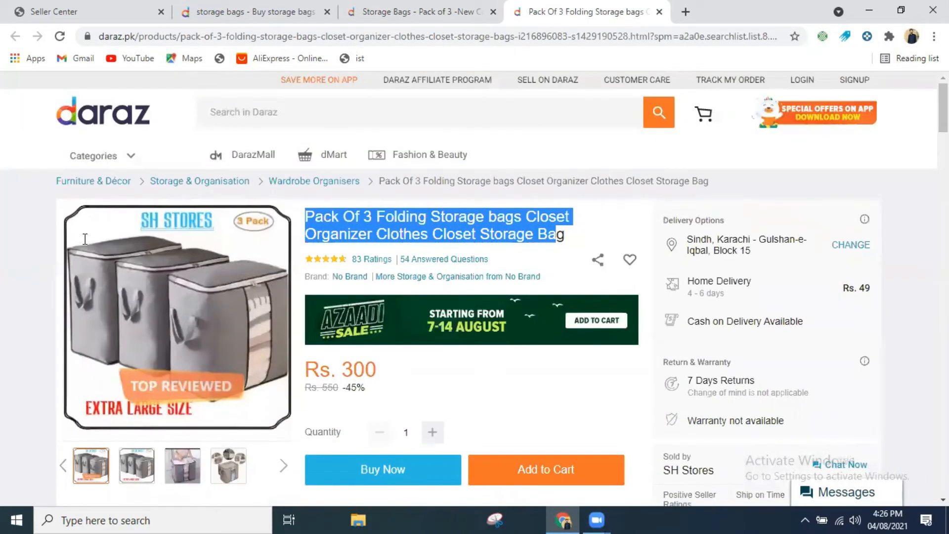
scroll(368, 271, down, 10)
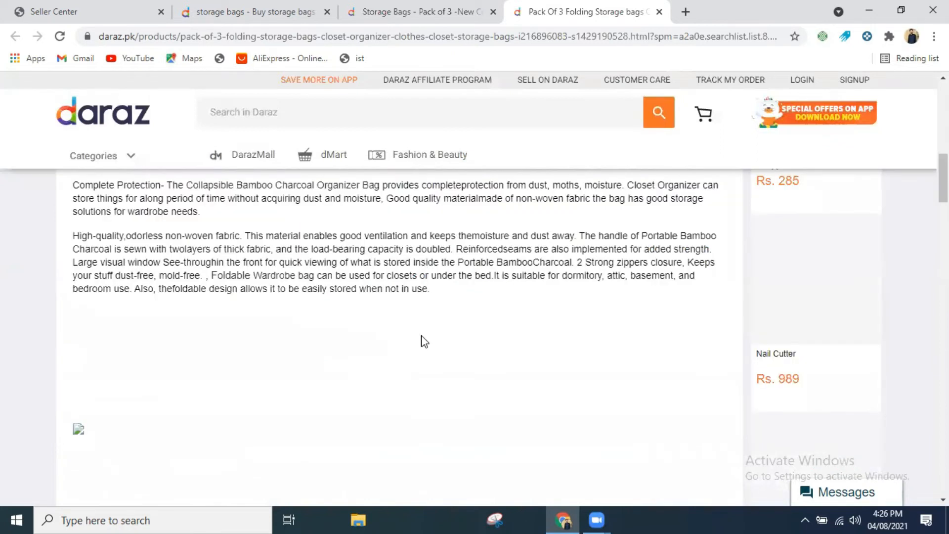
scroll(328, 201, up, 5)
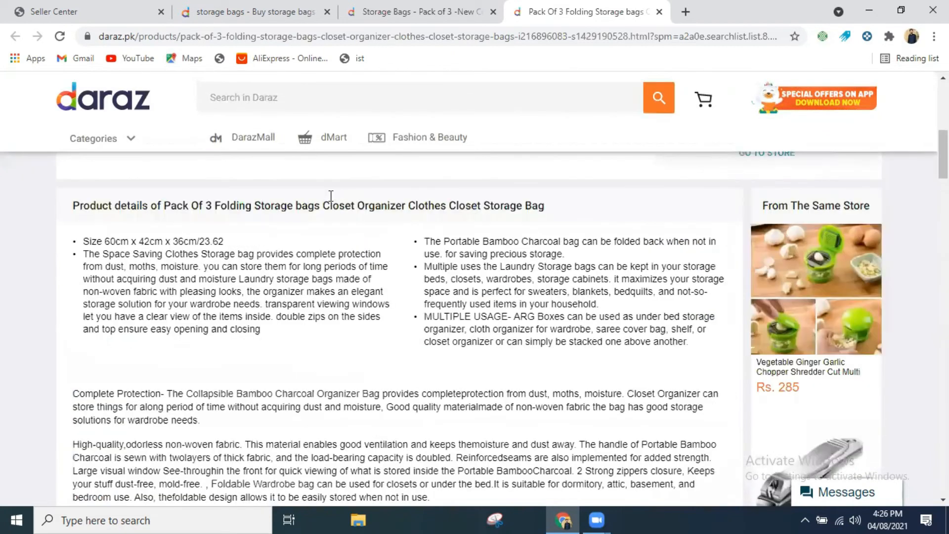
Return to the Seller Center form and write "Color : Black" as the first bullet of the Short Description.
key(ctrl+1)
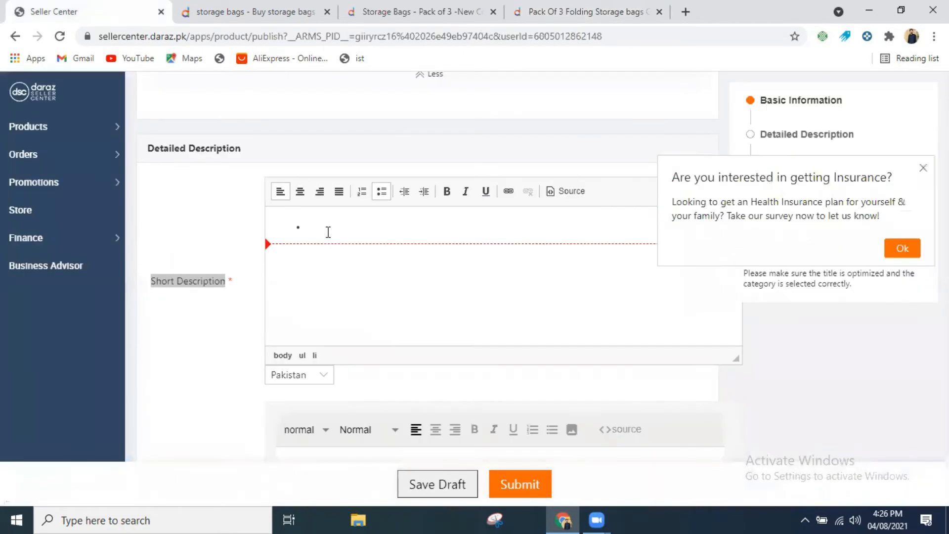
text(Co)
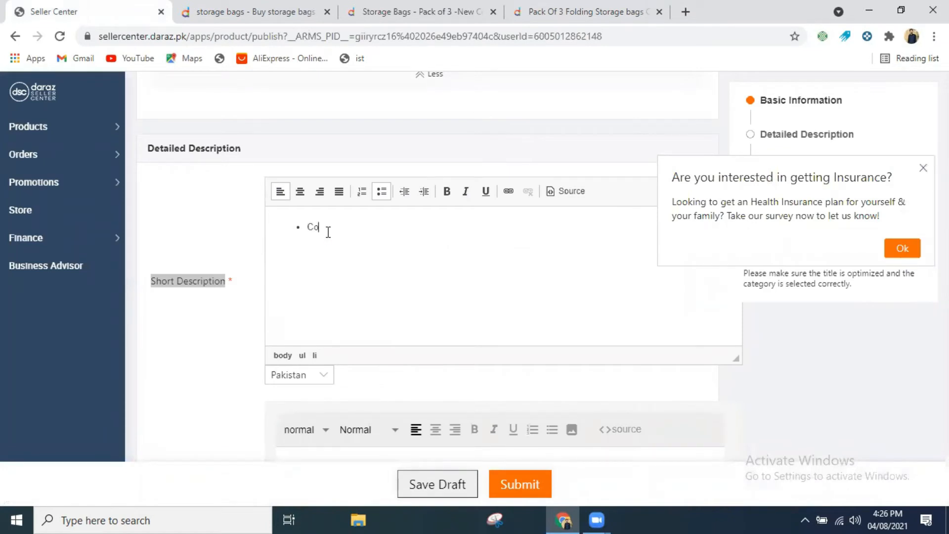
text(lor)
text( Black)
click(331, 227)
text(:)
Add the bullet "High Quality Material" below the color bullet in the Short Description.
click(373, 229)
text(High Qualrity)
key(BackSpace)
key(BackSpace)
key(BackSpace)
key(BackSpace)
text(ity Material)
Add the bullet "Durable" to the Short Description, consulting the product details of the Pack Of 3 Folding Storage bags listing.
text(D)
text(urable and)
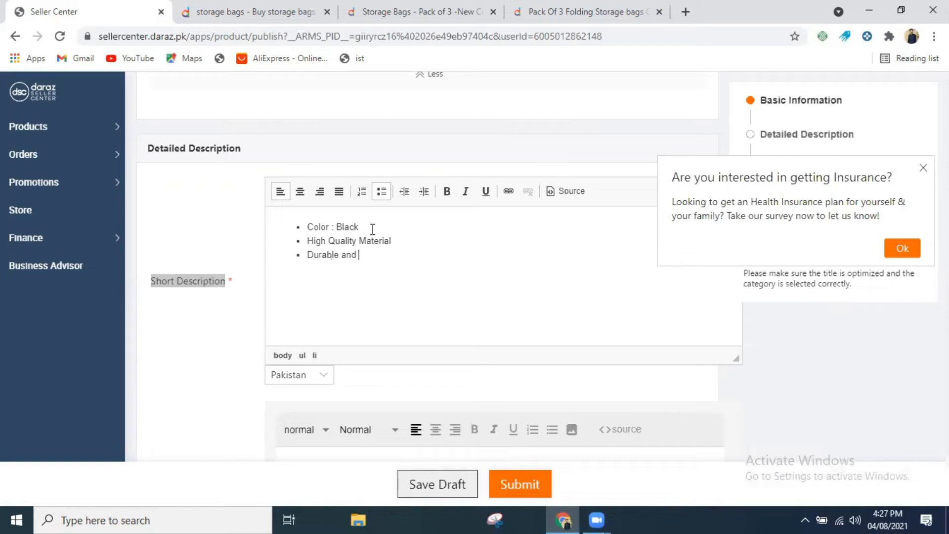
click(383, 268)
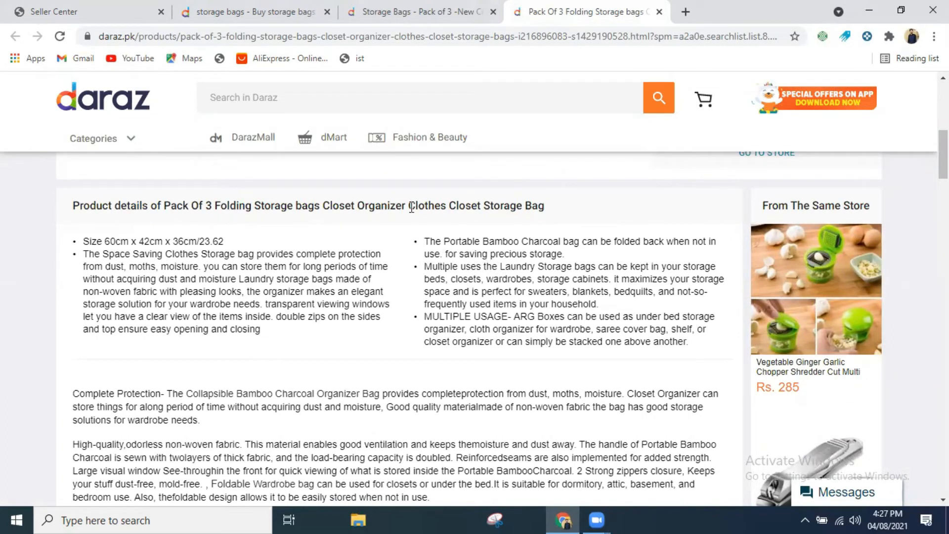
click(88, 16)
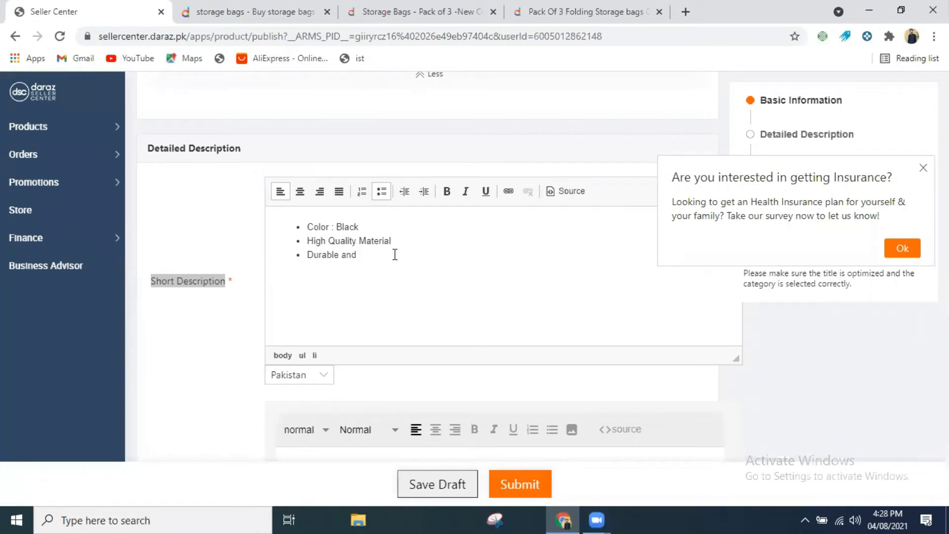
key(BackSpace)
key(BackSpace)
key(BackSpace)
key(BackSpace)
Add the bullets "Easily Foldable" and "Easy to wash and easy to carry" below "Durable" in the Short Description.
text(Easilt)
key(BackSpace)
text(y Foldab)
text(le)
text(Easy to was)
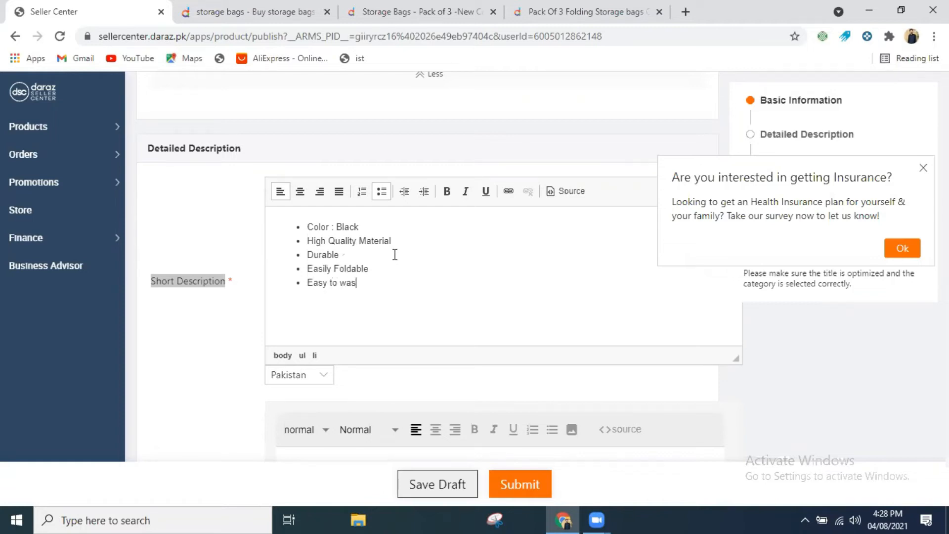
text(h and easy to carry)
Make all five bullets of the Short Description bold.
triple_click(443, 281)
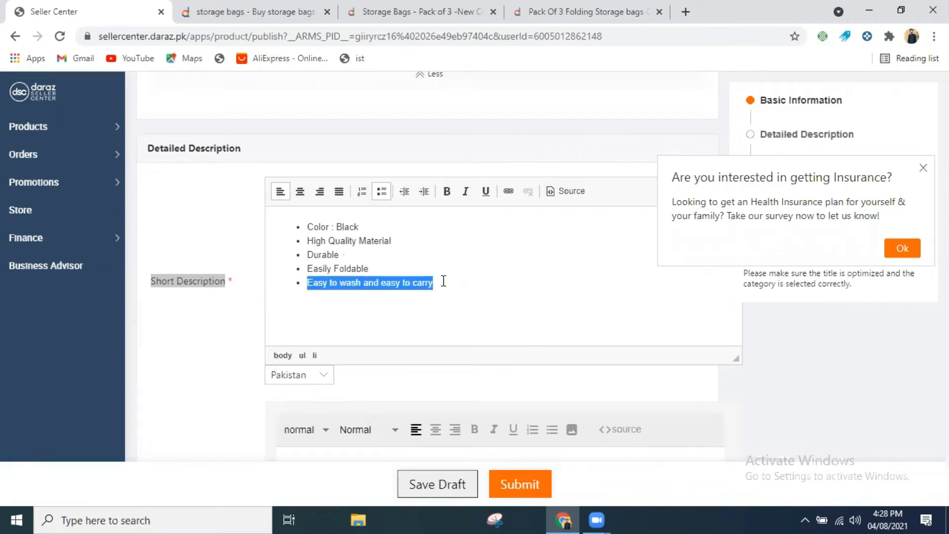
click(444, 281)
drag(307, 227, 437, 285)
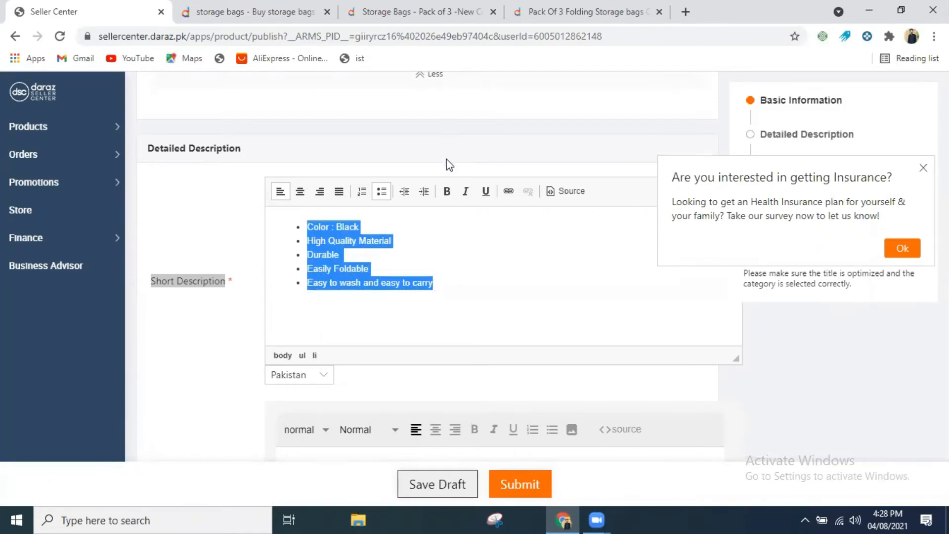
click(448, 192)
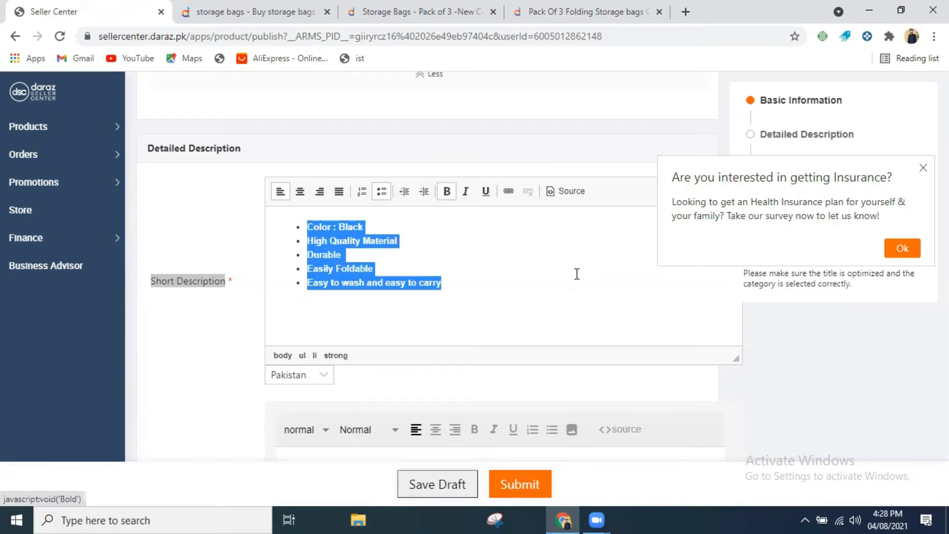
click(787, 352)
Start the Long Description with "Our storage bag is made with high quality bamboo charcoal and its".
scroll(786, 352, down, 4)
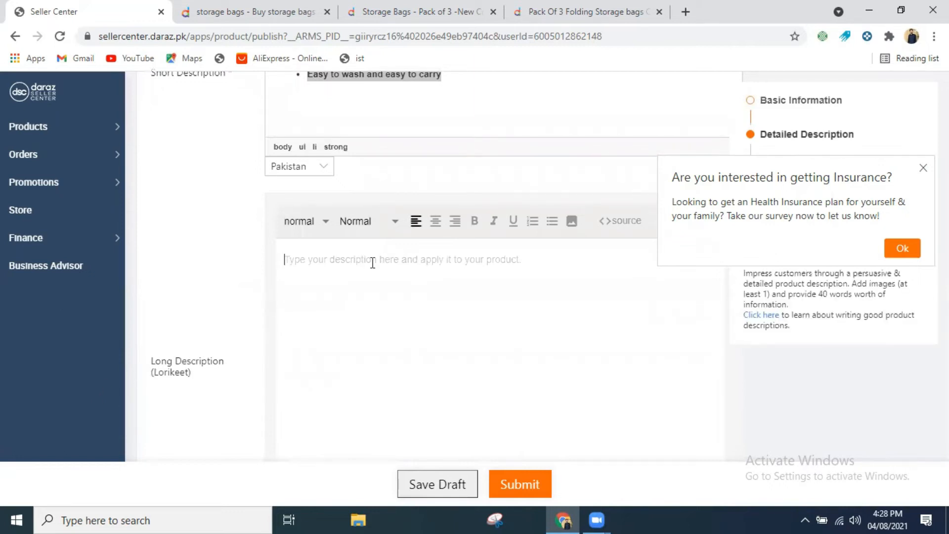
text(Our)
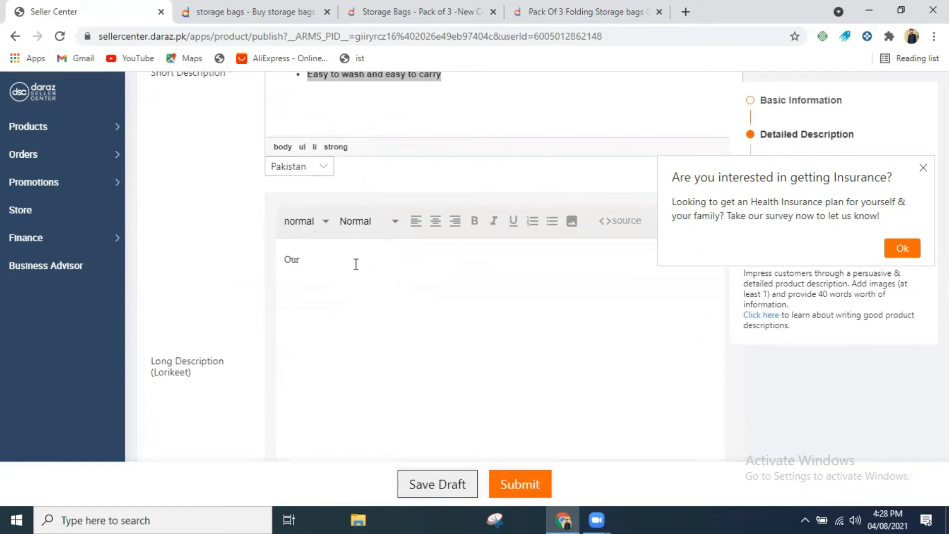
text( storage b)
text(ag is)
text( made with h)
text(igh )
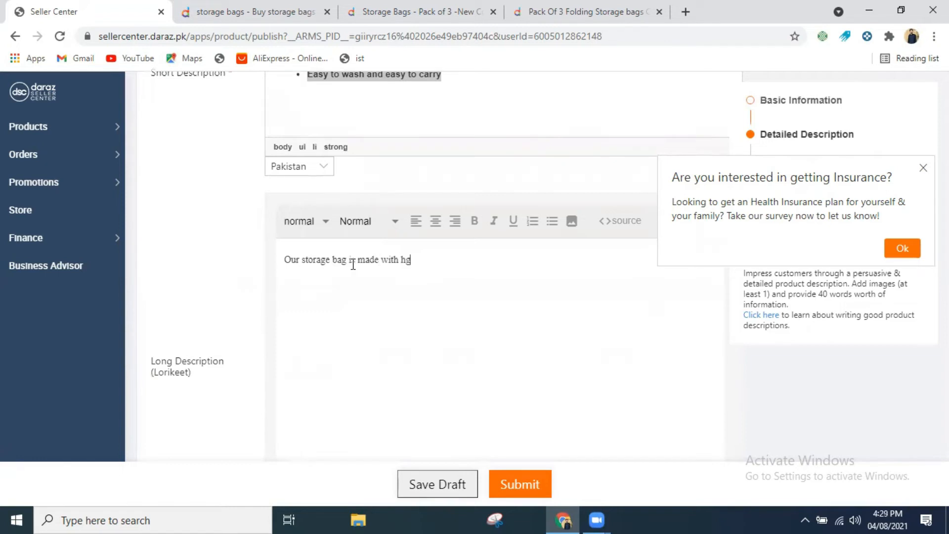
text(quality bamboo charcol)
key(BackSpace)
key(BackSpace)
key(BackSpace)
text(coa)
key(BackSpace)
text(l and its)
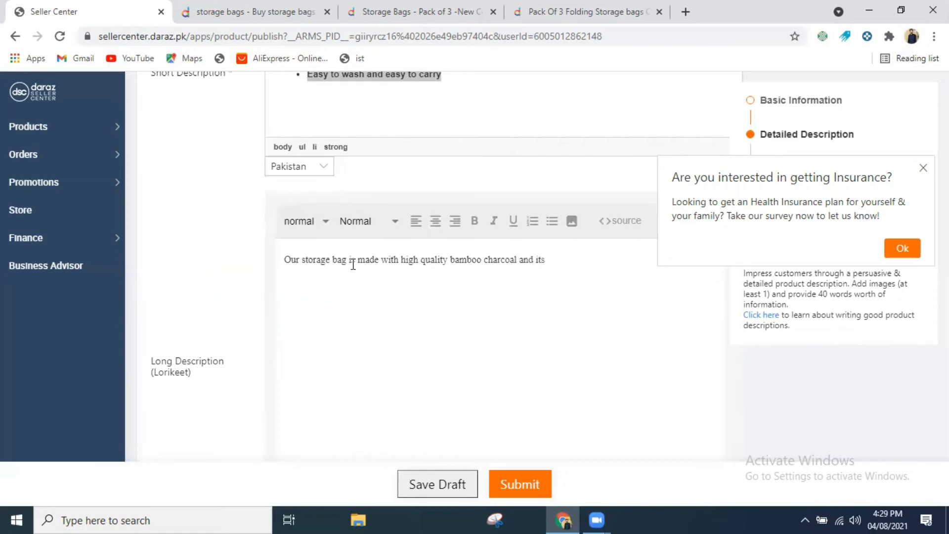
Continue the Long Description with "80 GSM. Easy to carry anywhere and you can put all your extra material into it.".
text( 80 GSM. Easy to carry an)
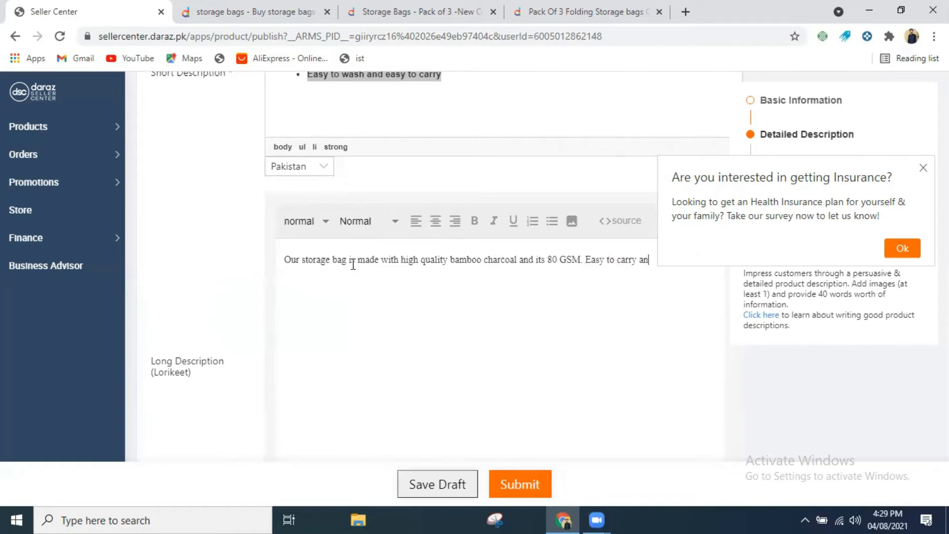
text(ywhere and)
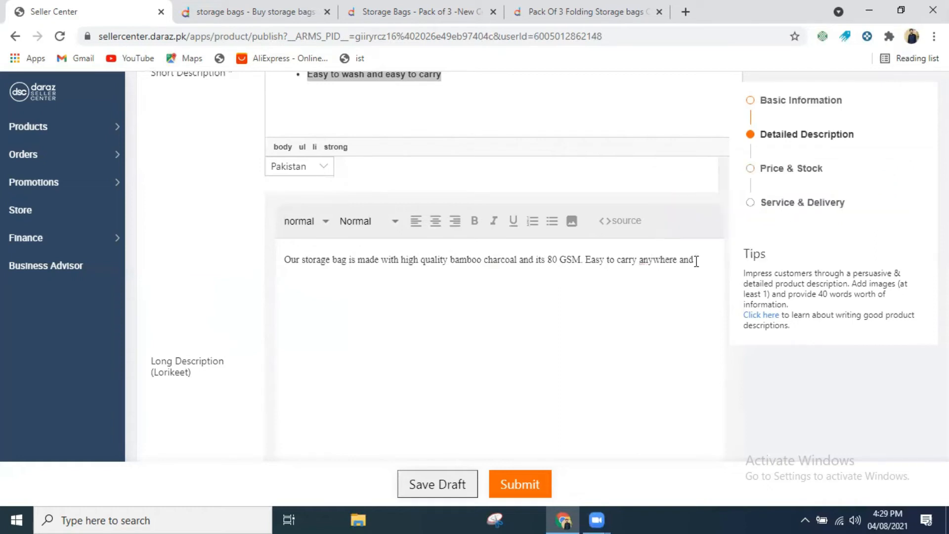
text( you can use)
key(BackSpace)
key(BackSpace)
key(BackSpace)
key(BackSpace)
text(pu)
key(BackSpace)
key(BackSpace)
text(put all your extra)
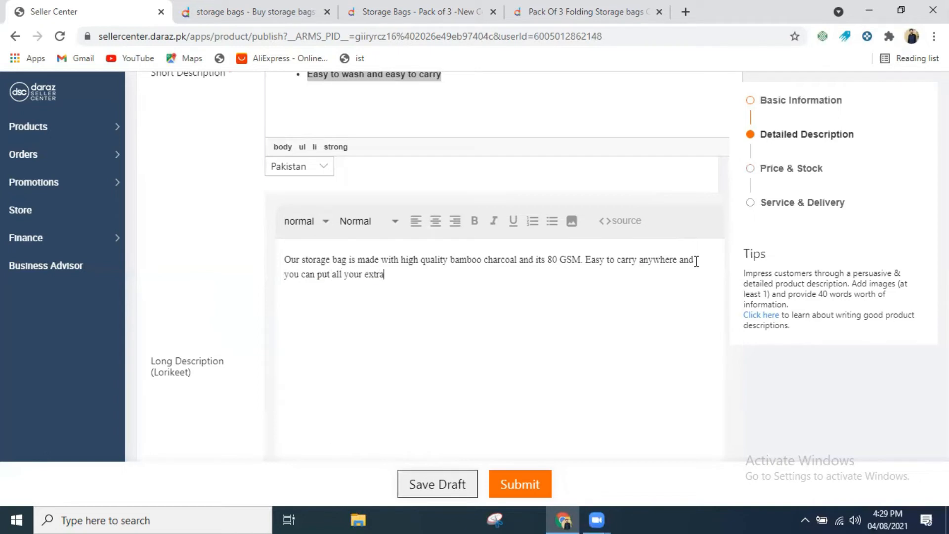
text( material into it. it is sto)
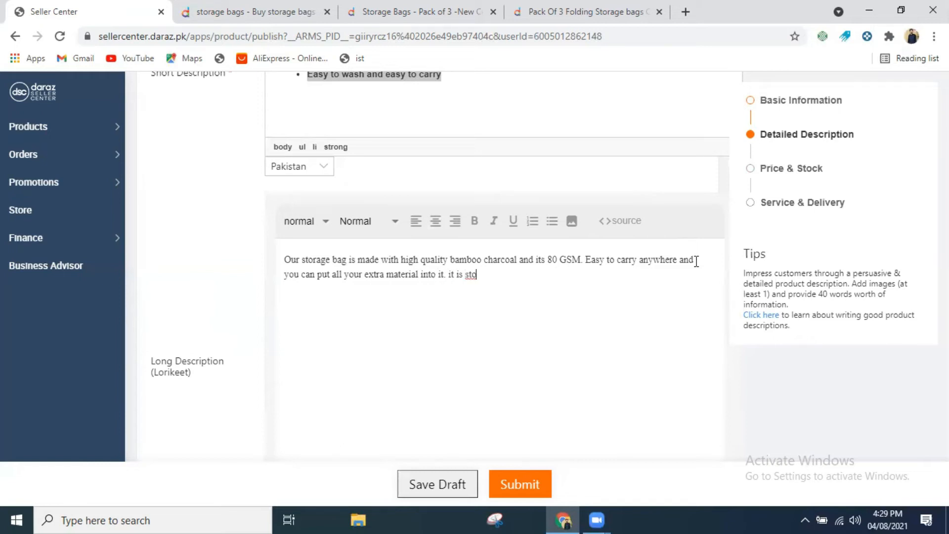
Add "it is space saving. you can wash it easily." to the Long Description.
key(BackSpace)
key(BackSpace)
text(pa)
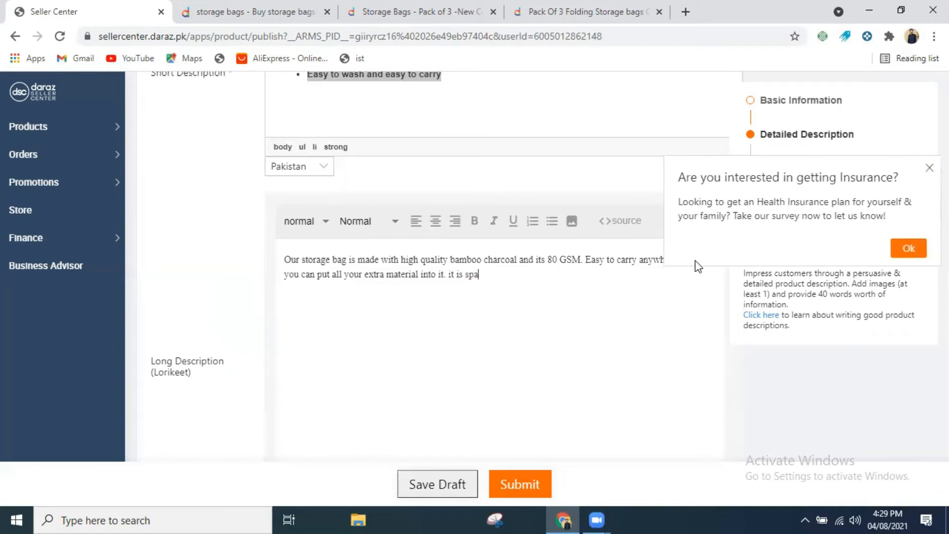
text(ce saving.)
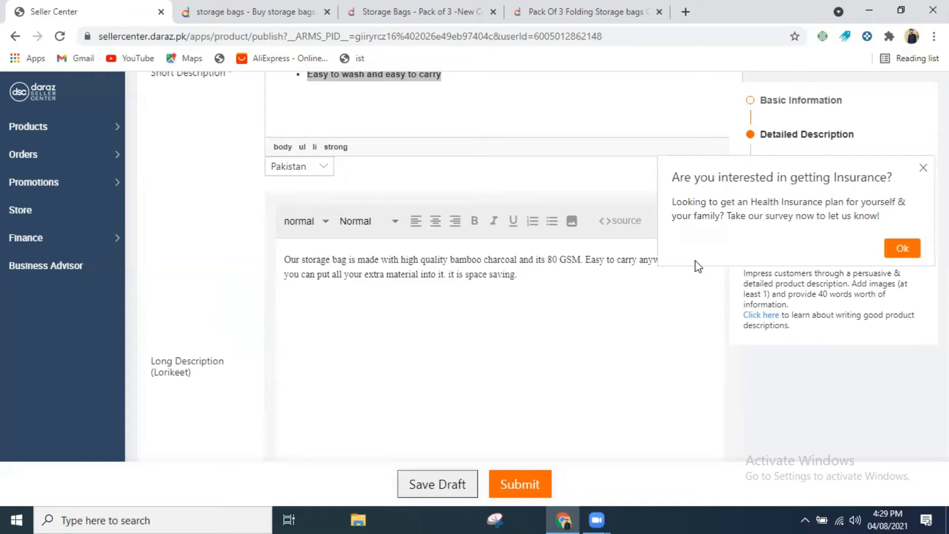
text( you can wash it easily. )
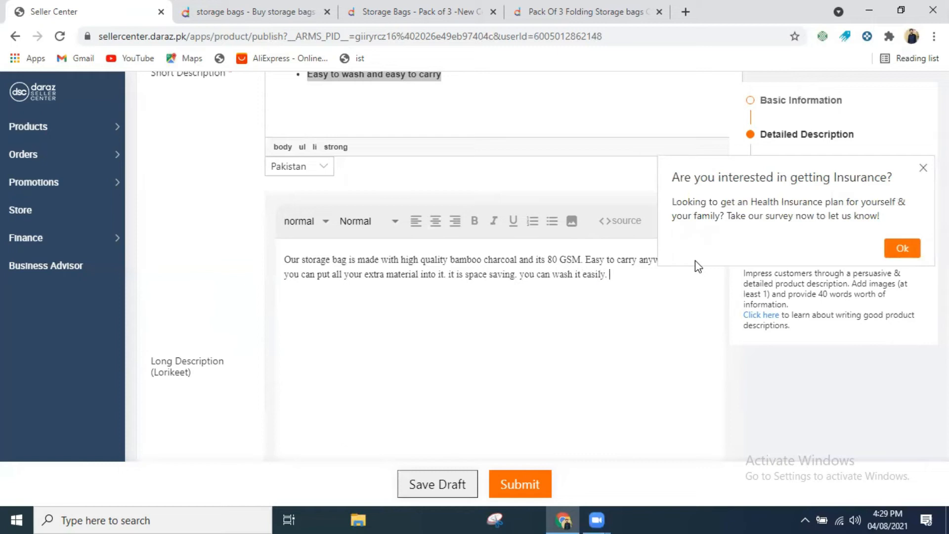
End the Long Description with "the material and quality of our storage box is good.".
text(the material and quality or)
key(BackSpace)
key(BackSpace)
text(f ourst)
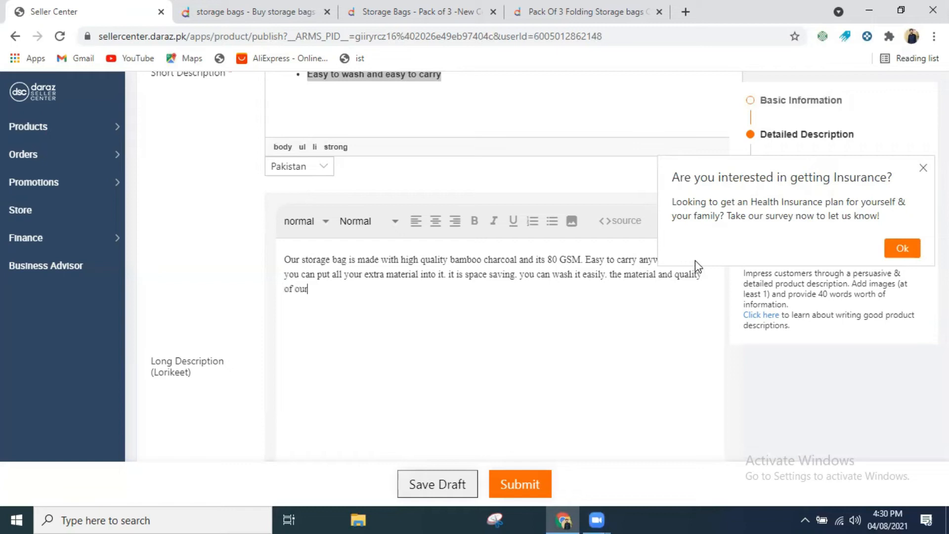
key(BackSpace)
key(BackSpace)
text(sot)
key(BackSpace)
key(BackSpace)
text(to)
text(rage )
text(boc)
key(BackSpace)
text(x is good.)
Copy the whole Long Description text into the English description field.
scroll(510, 322, down, 2)
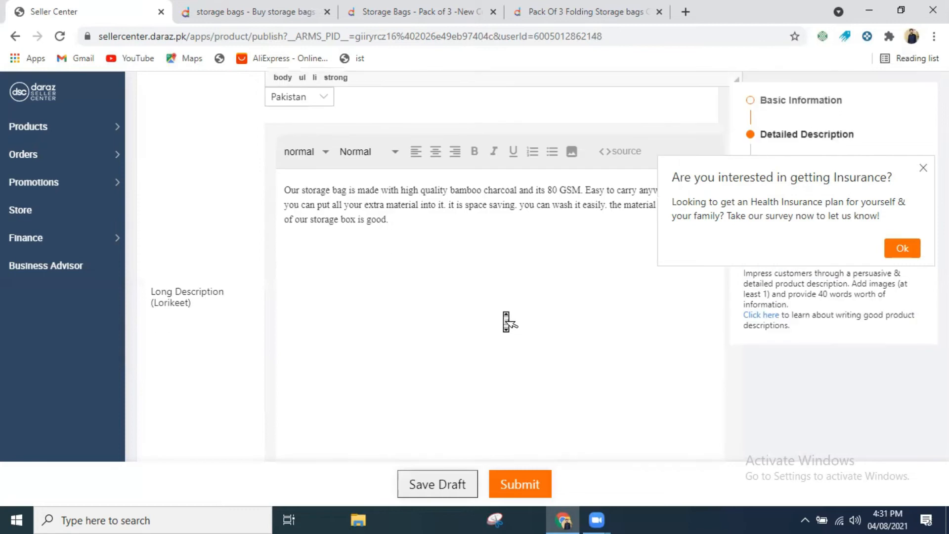
scroll(509, 323, down, 2)
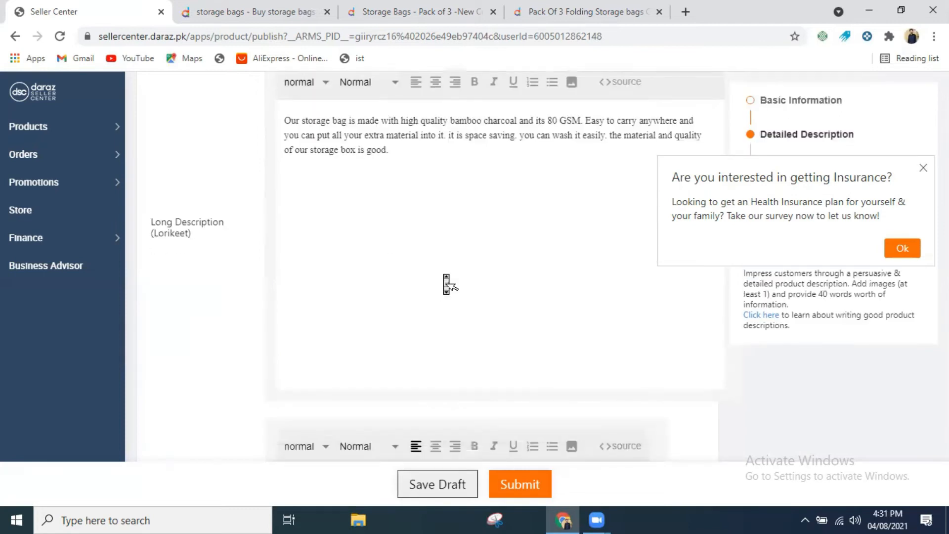
scroll(450, 285, down, 8)
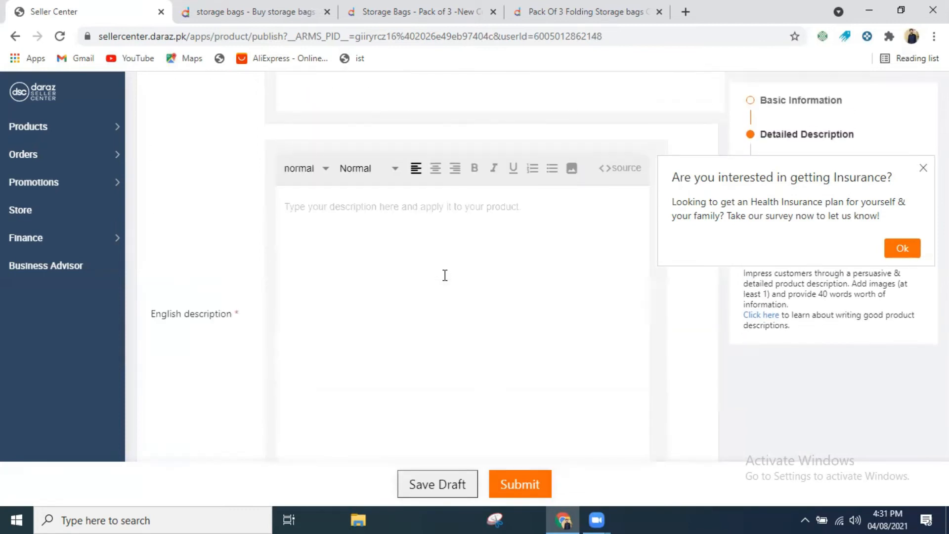
middle_click(390, 97)
scroll(393, 106, up, 4)
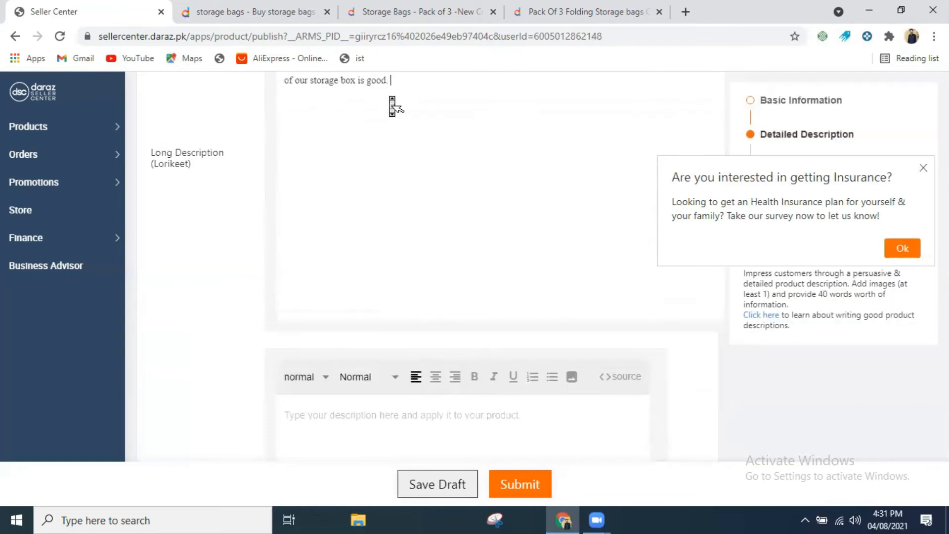
scroll(392, 105, up, 1)
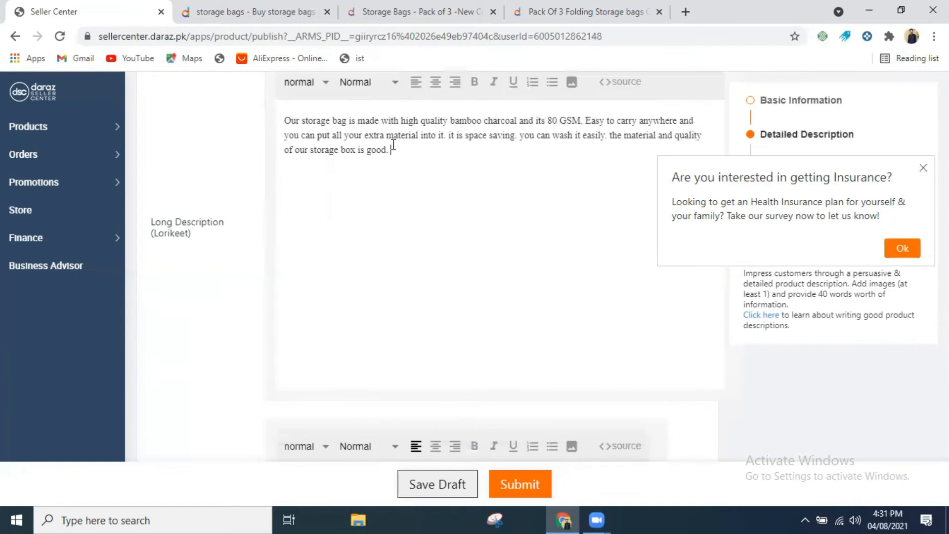
key(ctrl+a)
key(ctrl+c)
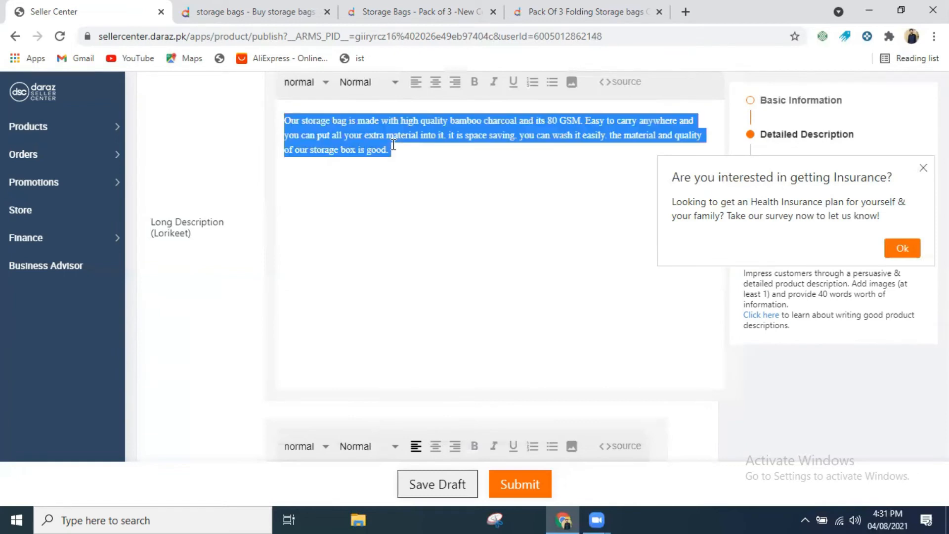
scroll(423, 182, down, 5)
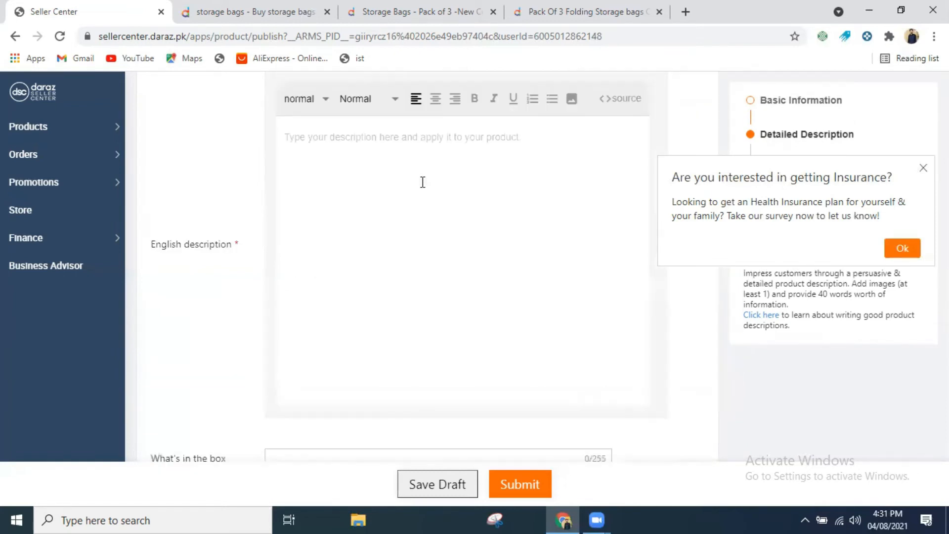
click(422, 182)
key(ctrl+v)
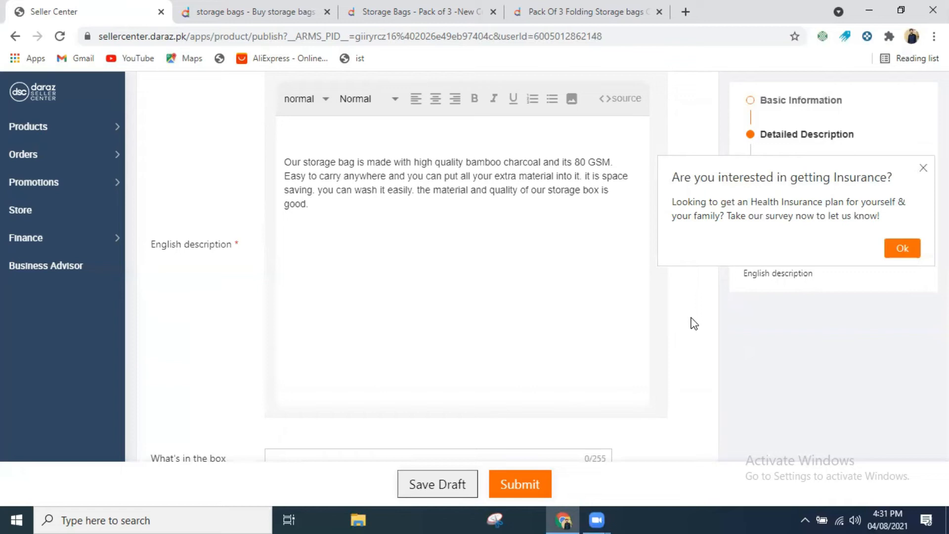
triple_click(231, 245)
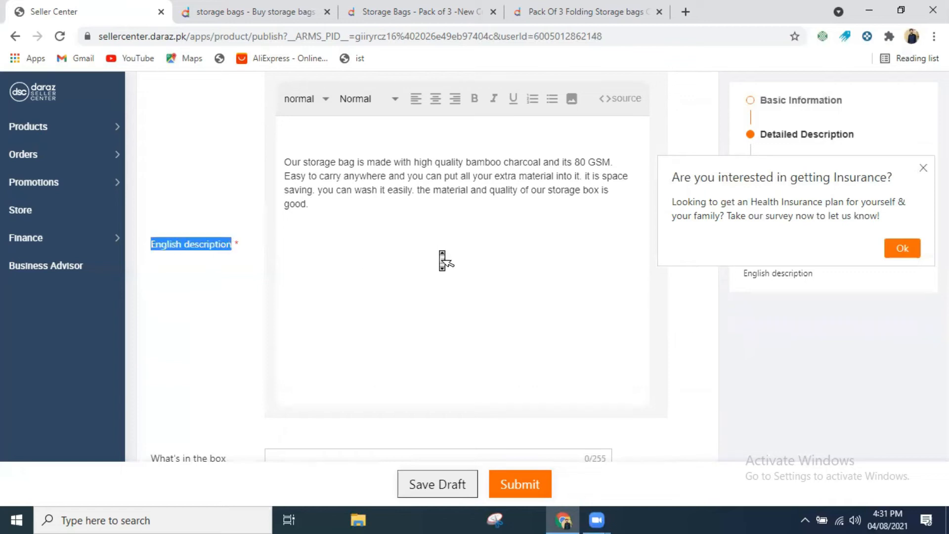
Enter "2 x storage bags" as the contents of What's in the box.
click(441, 259)
scroll(440, 252, down, 3)
scroll(441, 251, down, 3)
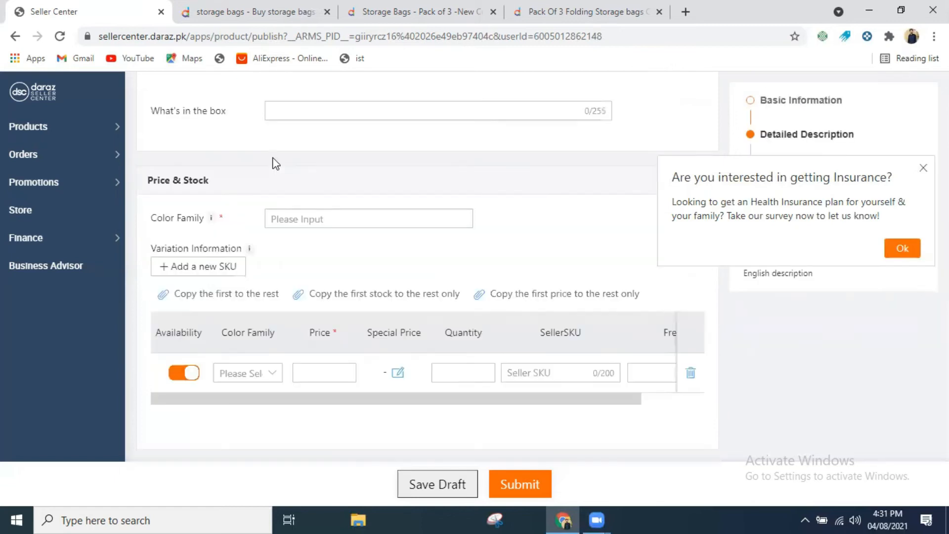
click(310, 117)
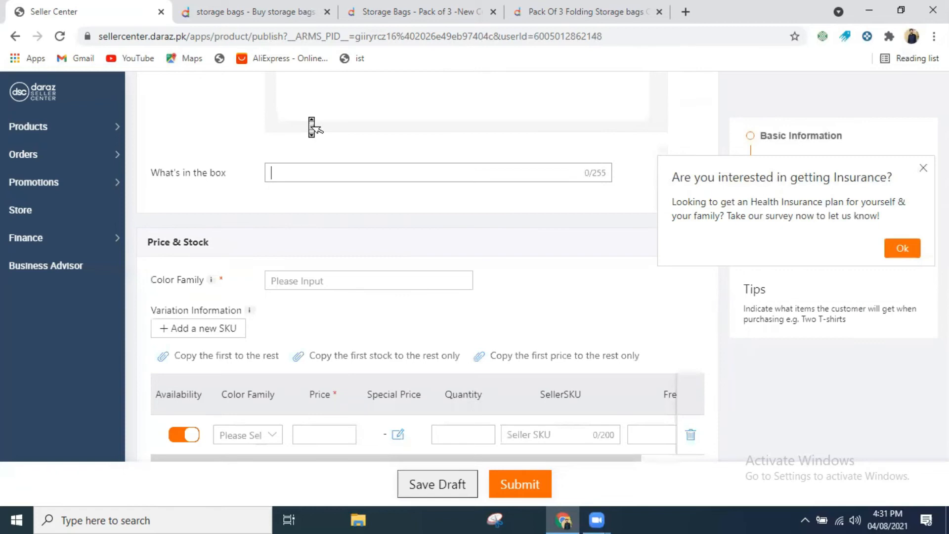
scroll(280, 240, up, 4)
scroll(280, 239, down, 1)
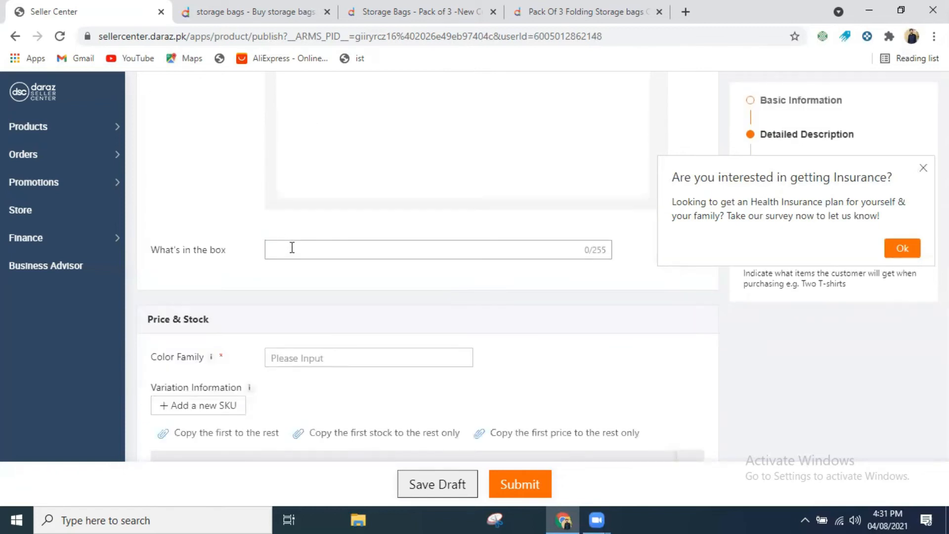
middle_click(295, 258)
scroll(283, 203, down, 1)
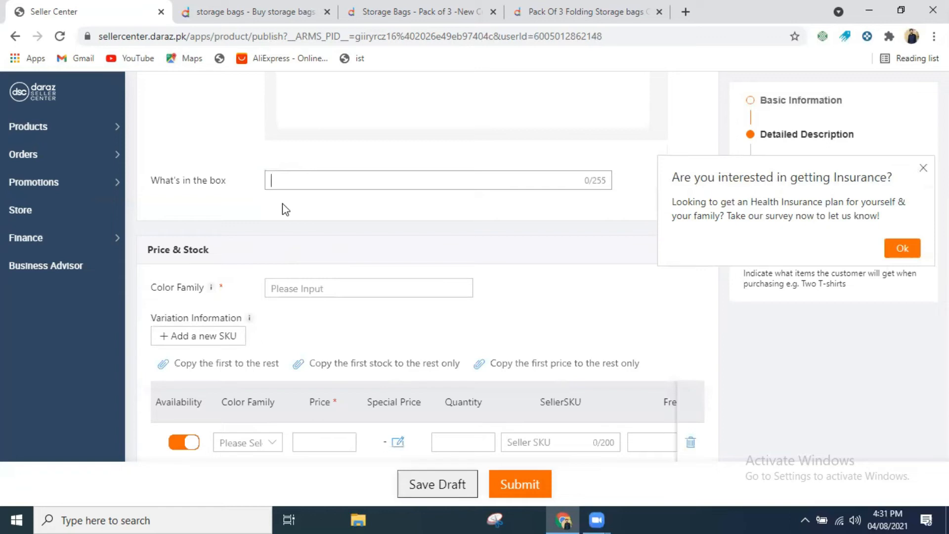
text(2 x storage bafgs)
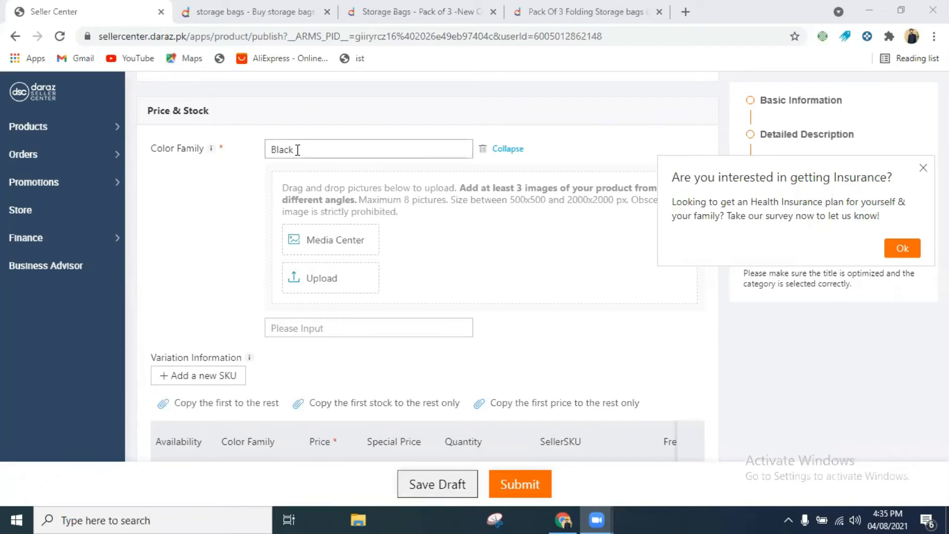
Choose Black as the first Color Family of the product under Price & Stock.
click(296, 150)
click(296, 150)
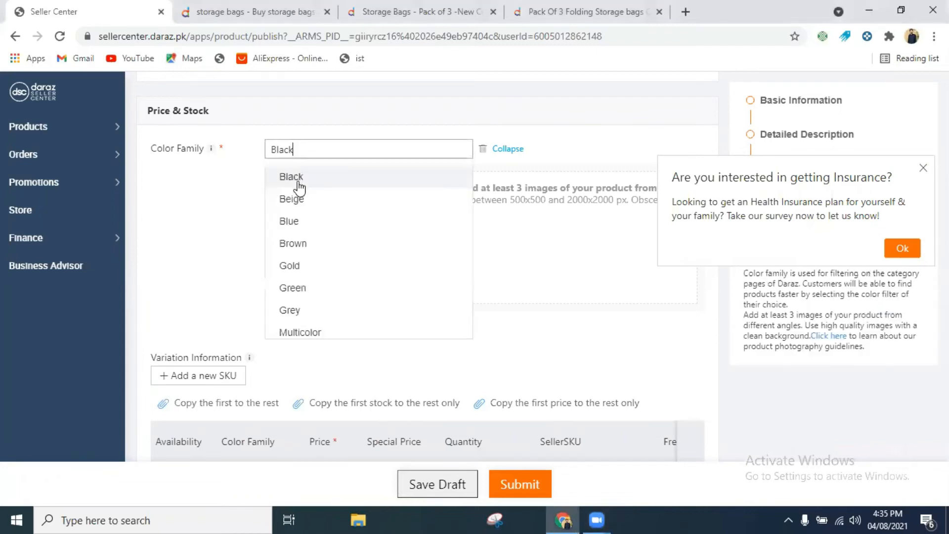
click(298, 183)
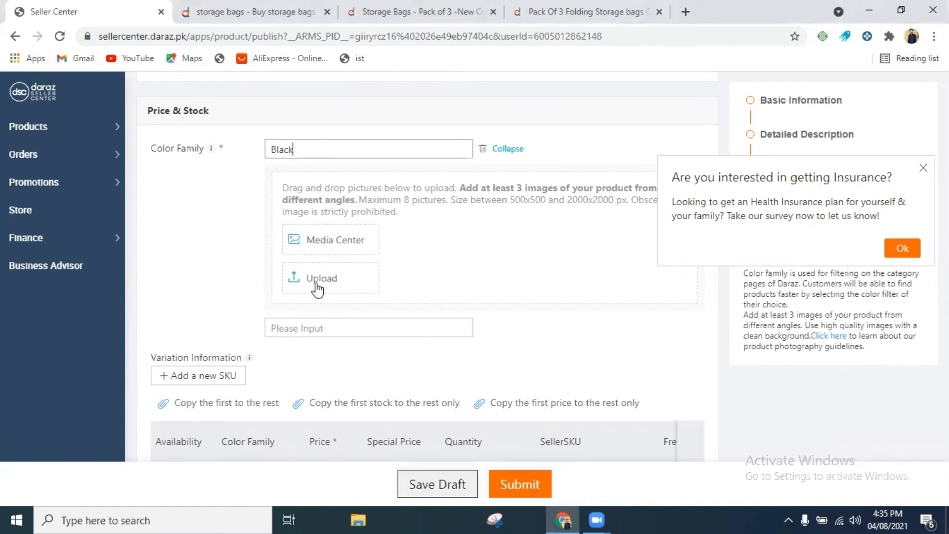
Add White as the second Color Family below Black.
click(318, 327)
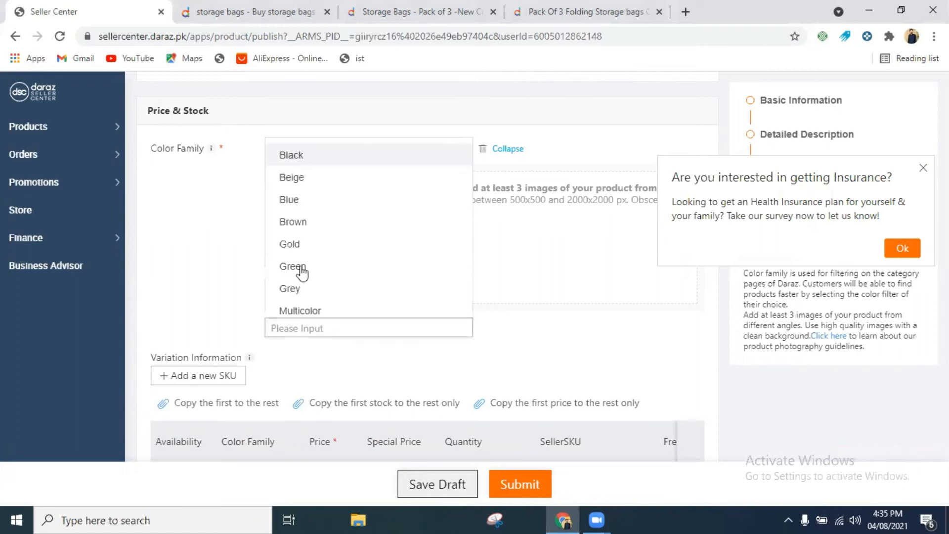
middle_click(327, 243)
scroll(326, 242, down, 2)
scroll(327, 242, down, 2)
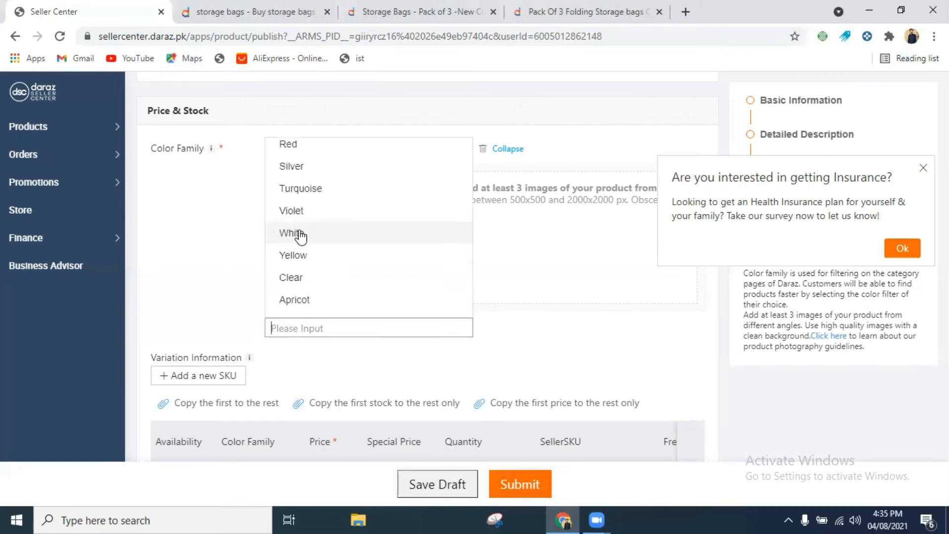
click(300, 235)
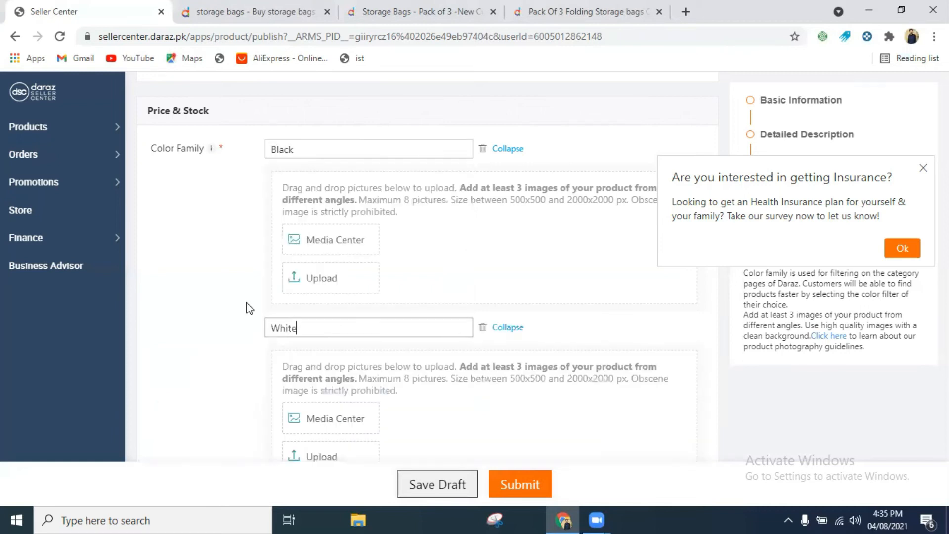
Check the selling prices on the two competing storage bag product pages for comparison with this listing.
scroll(271, 312, down, 3)
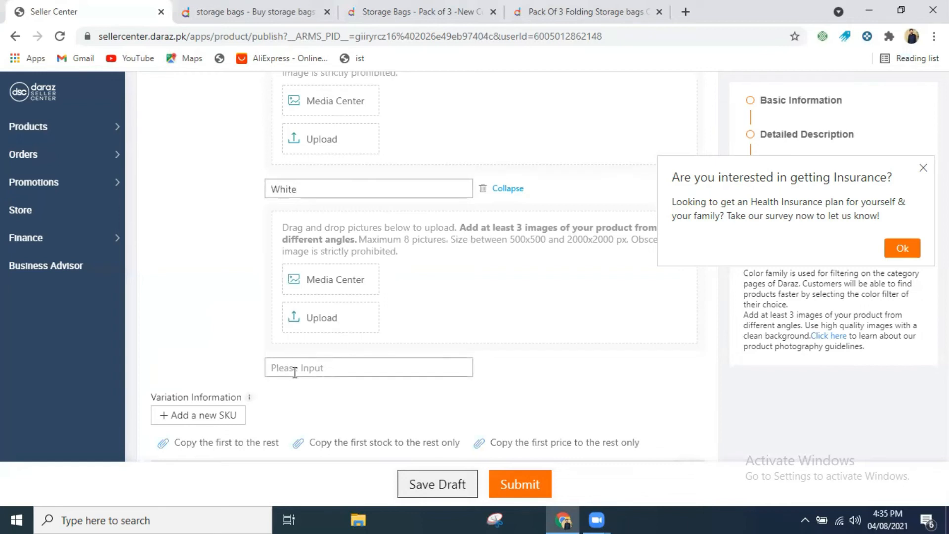
scroll(296, 378, down, 1)
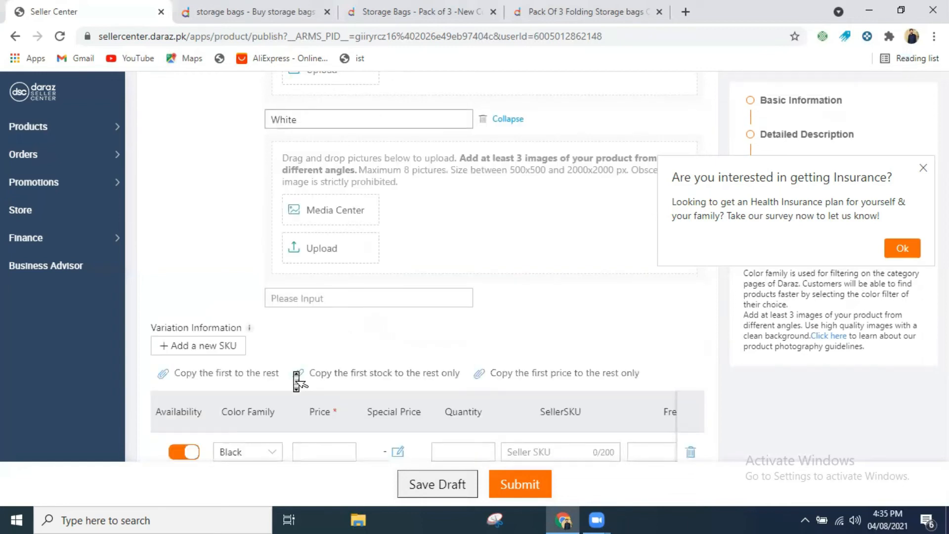
scroll(297, 381, down, 1)
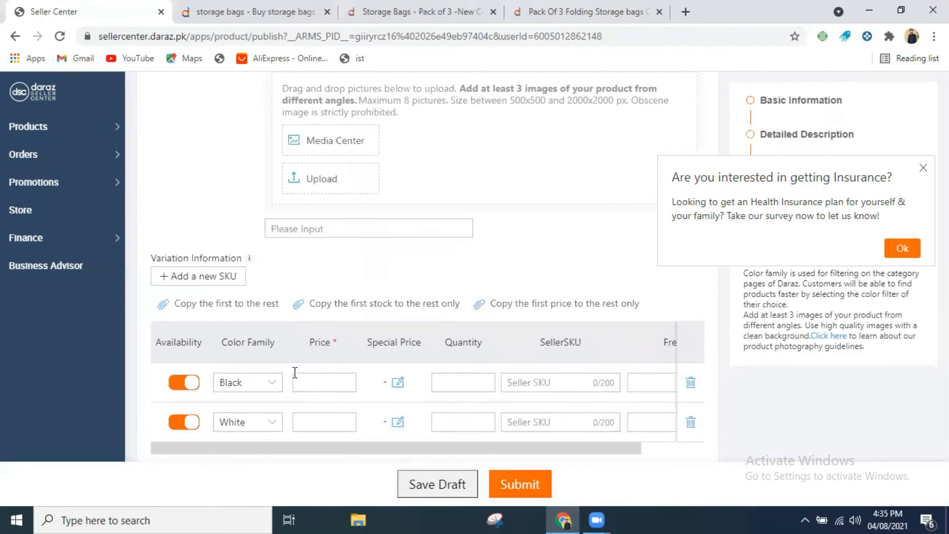
scroll(297, 379, down, 3)
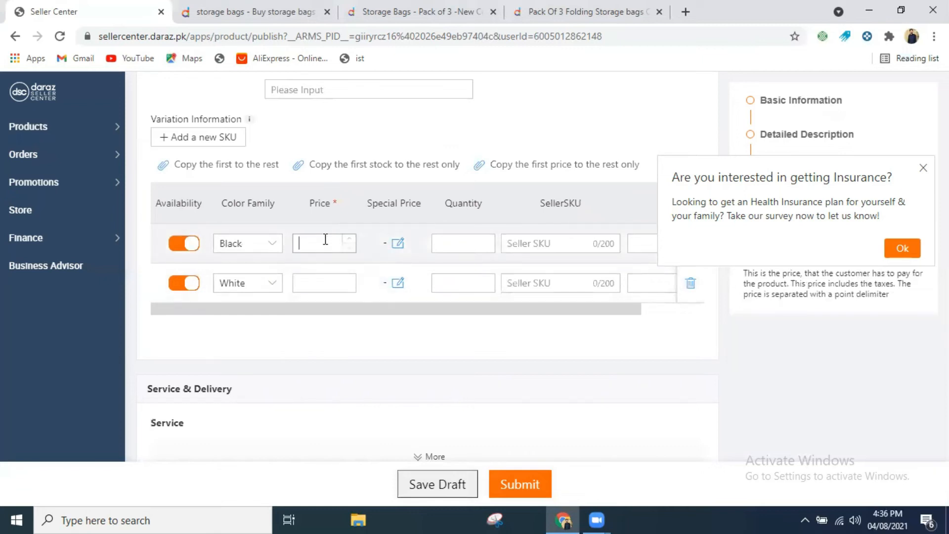
click(460, 11)
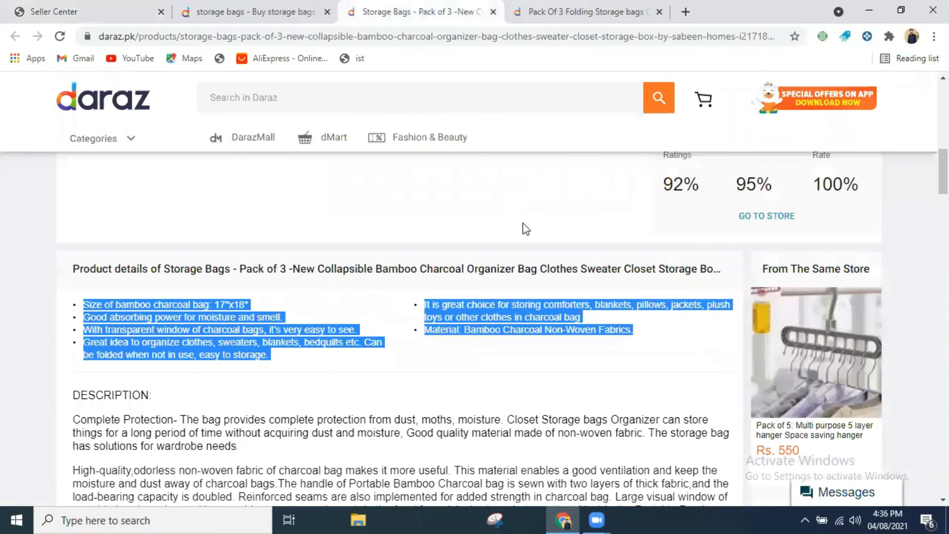
click(526, 229)
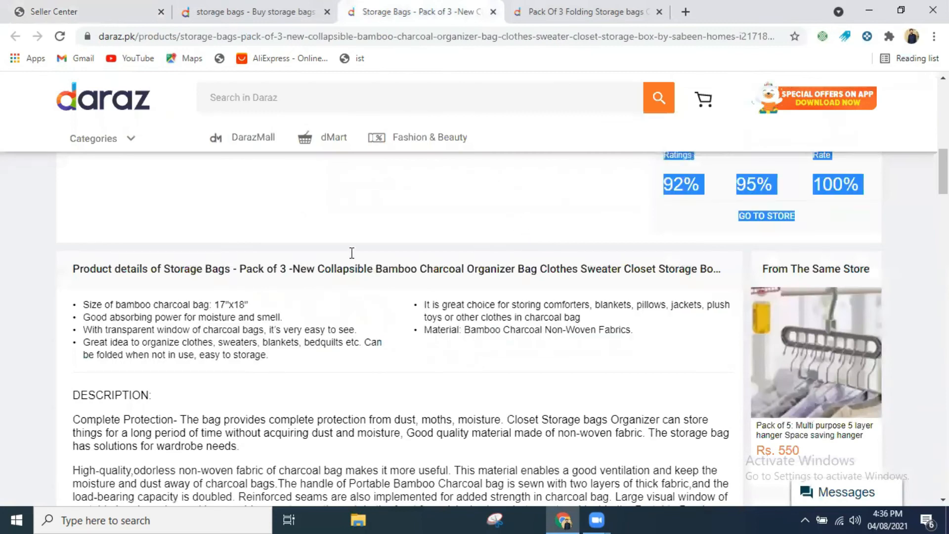
scroll(352, 253, up, 7)
scroll(352, 253, up, 2)
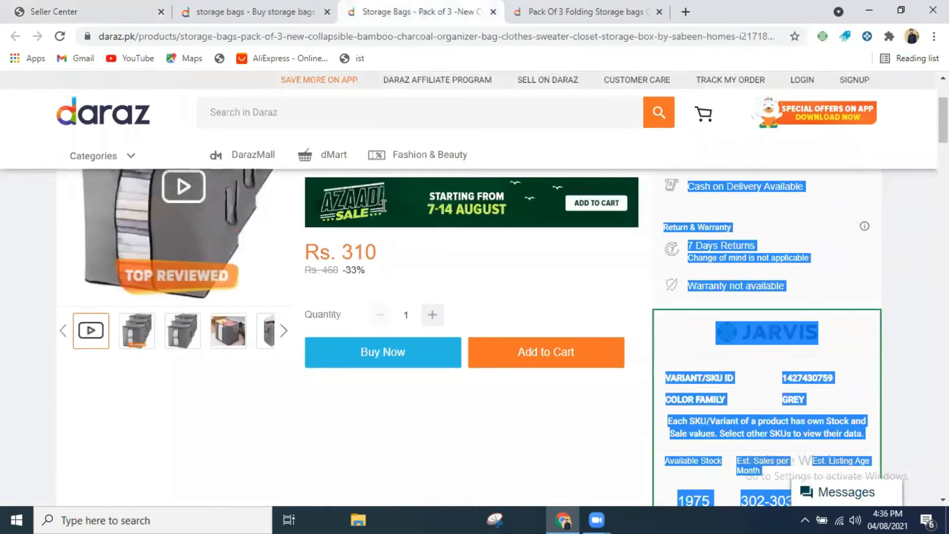
click(384, 206)
double_click(465, 273)
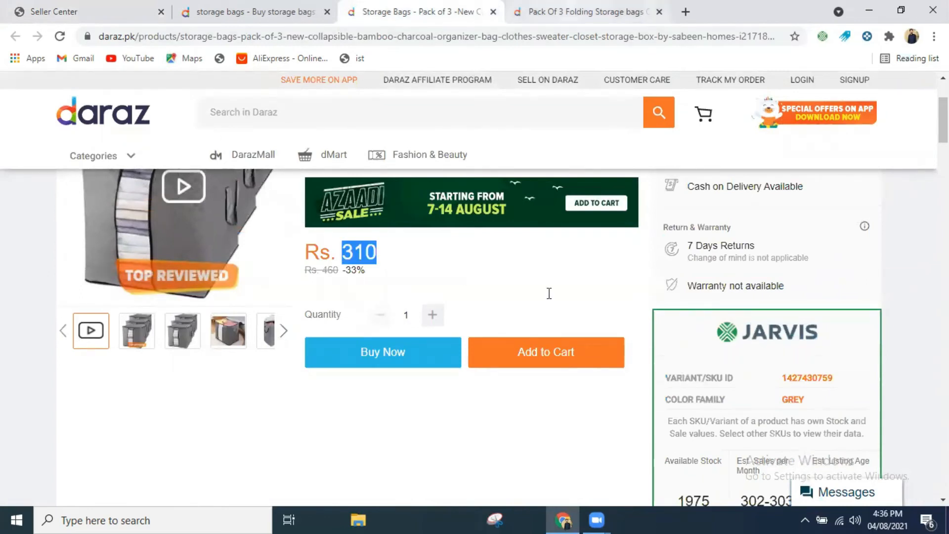
key(ctrl+Tab)
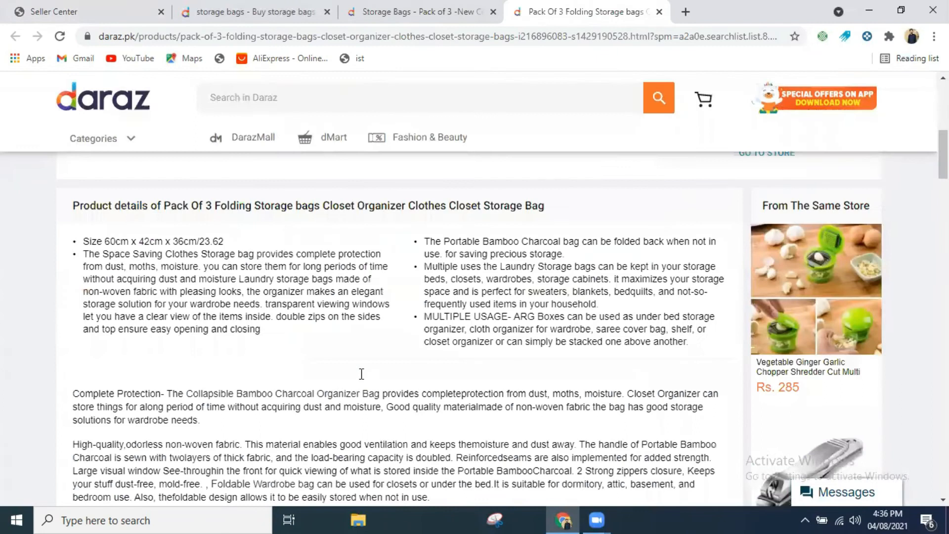
scroll(245, 152, up, 8)
drag(291, 223, 293, 224)
click(293, 224)
key(ctrl+Tab)
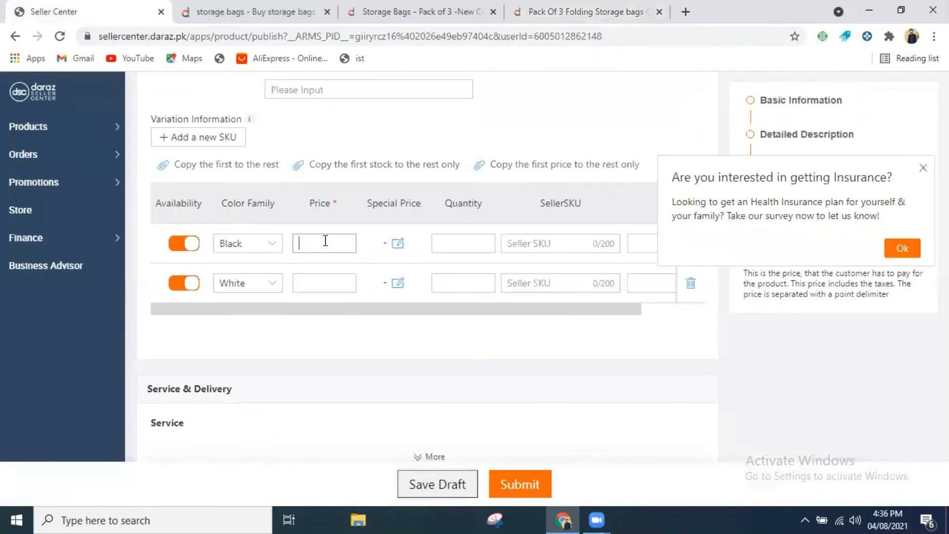
Enter a price of 290 for both the Black and White variations under Variation Information.
text(290)
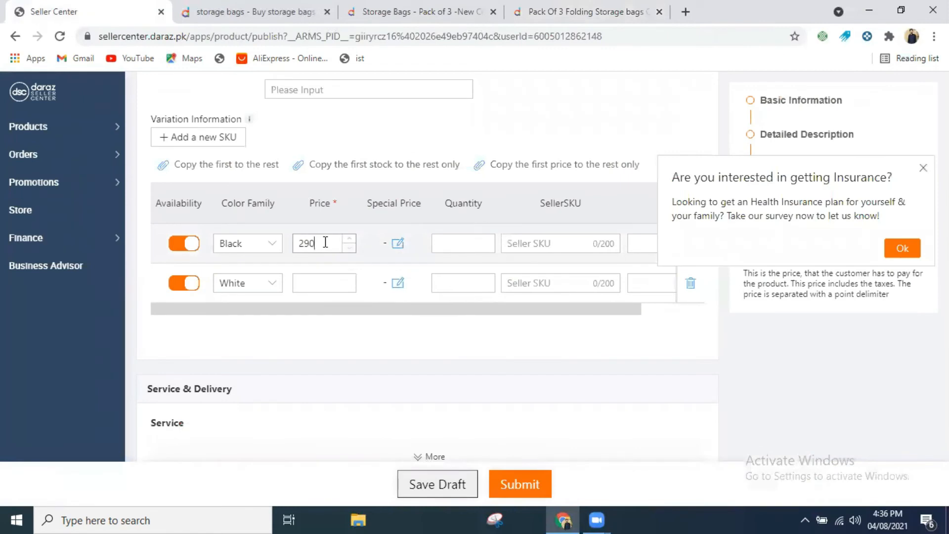
click(314, 283)
text(290)
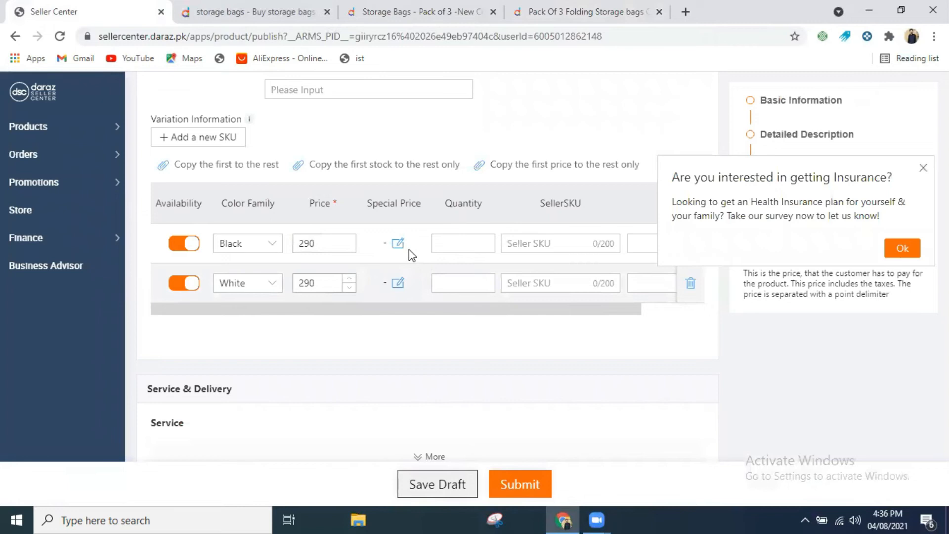
Set the Black variation's regular price to 400.
click(403, 247)
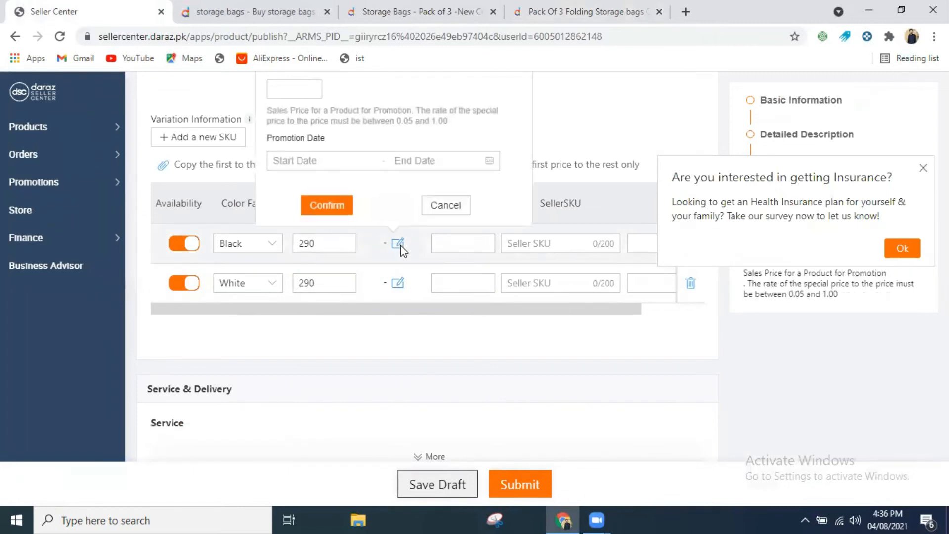
click(315, 244)
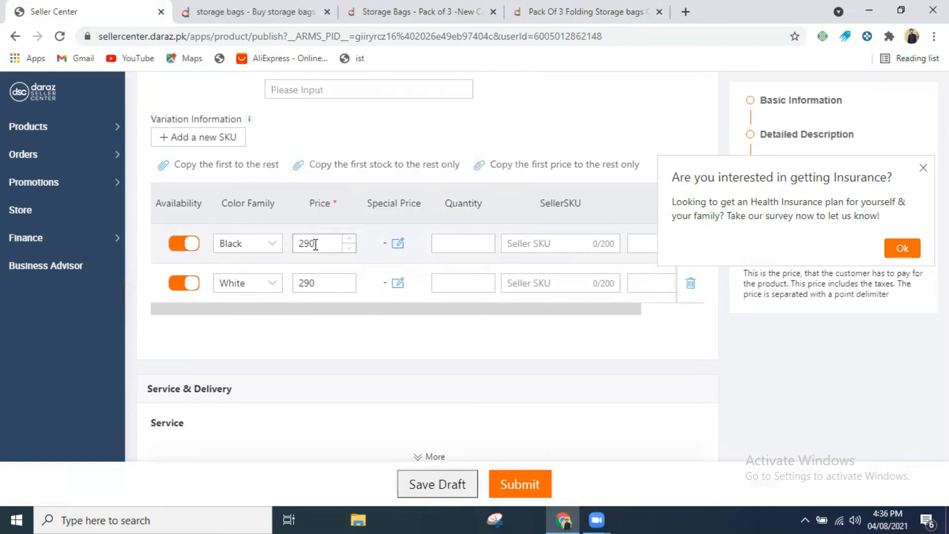
double_click(315, 244)
text(400)
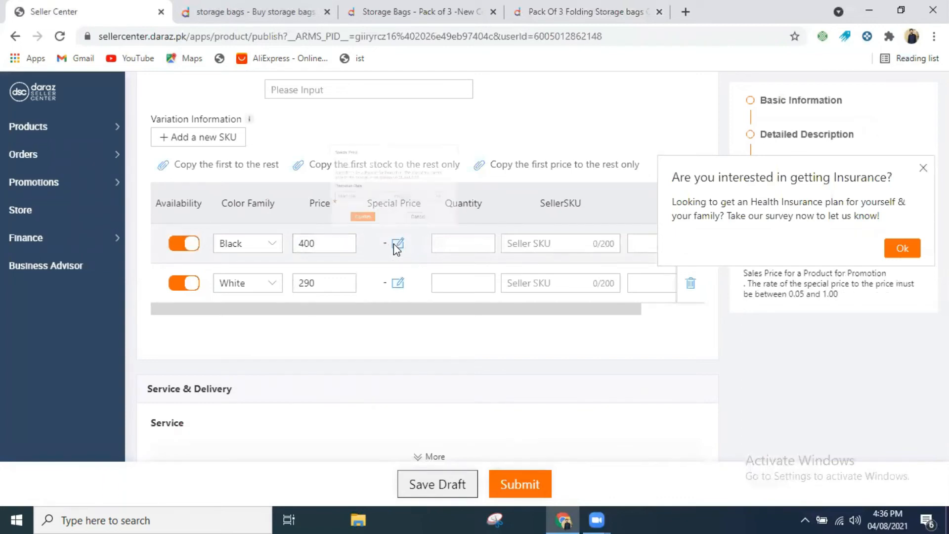
Give the Black variation a special price of 290 with a promotion period from 2021-08-04 to 2021-09-05.
click(398, 243)
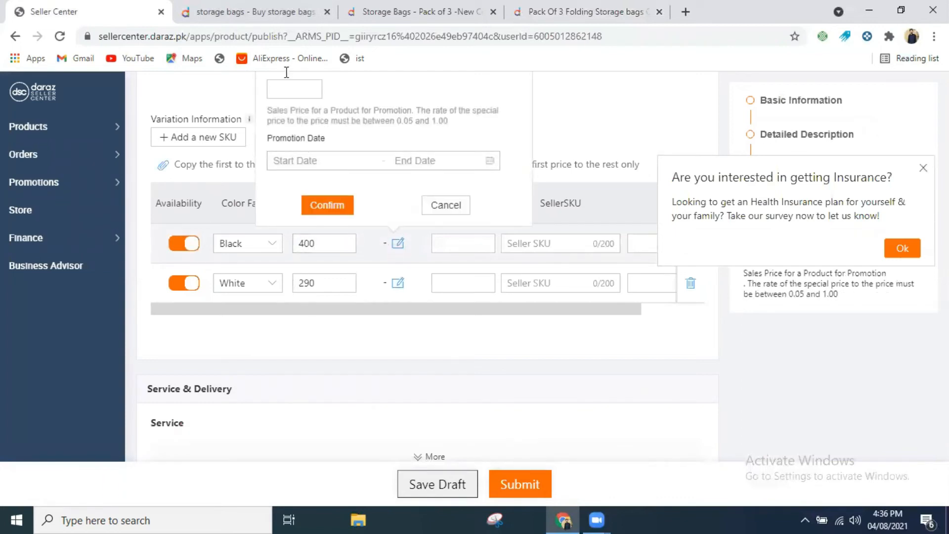
click(286, 88)
text(290)
click(304, 163)
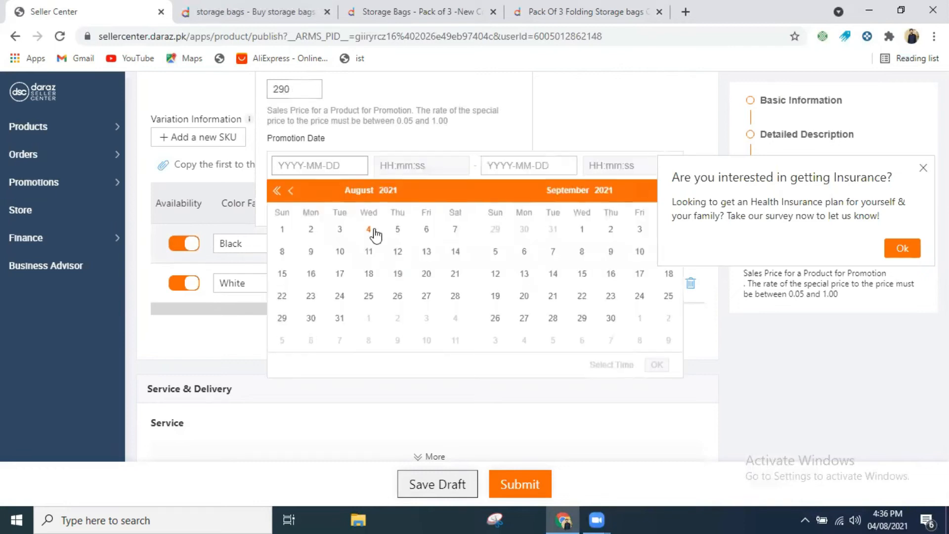
click(371, 231)
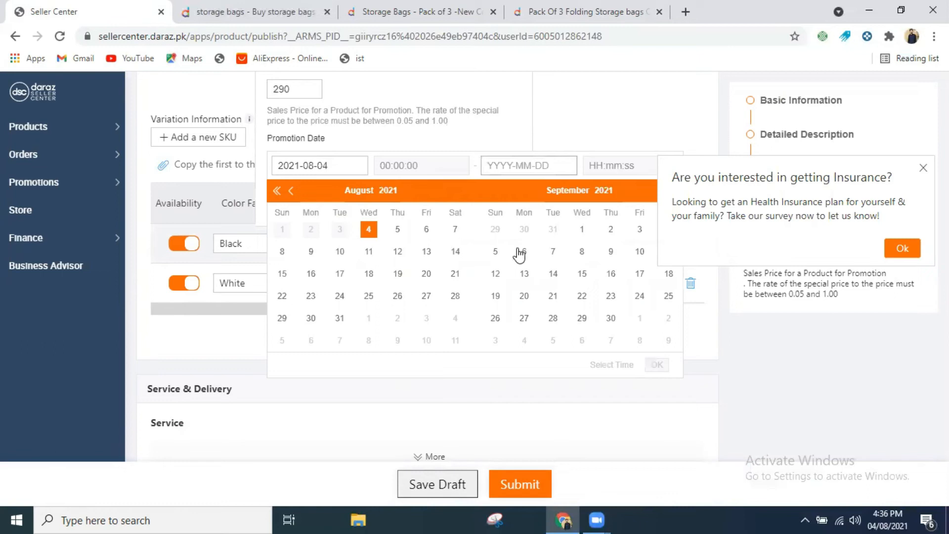
click(495, 251)
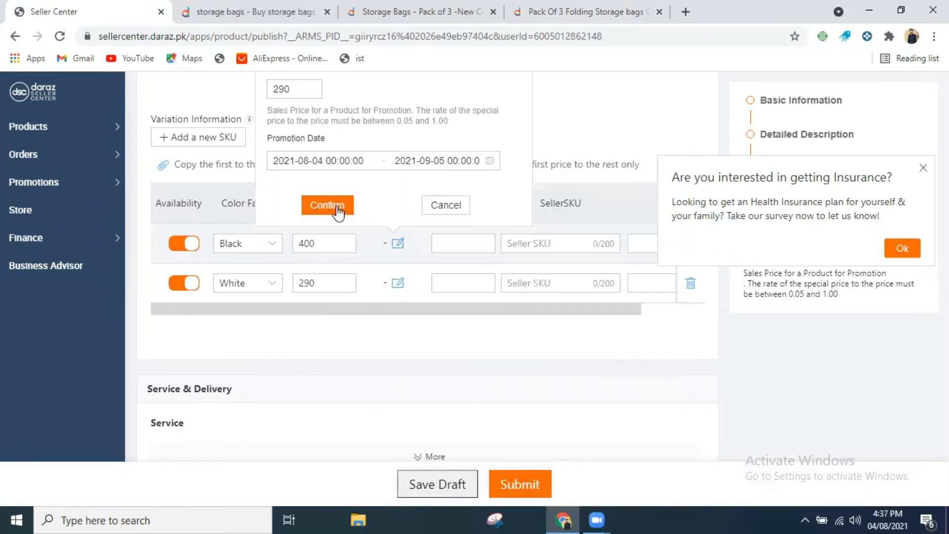
click(338, 212)
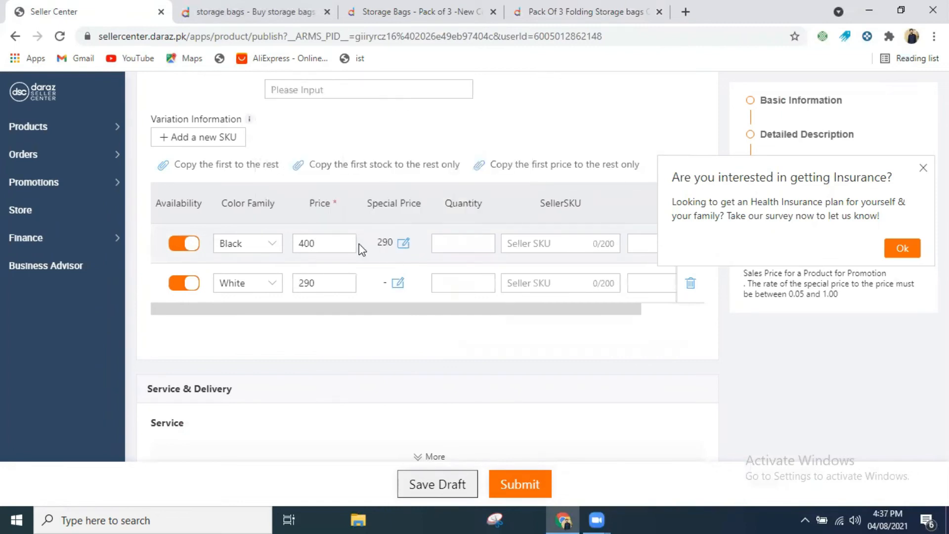
Compare the original price, discount and sale price on the competing Storage Bags Pack of 3 page with the Black variation's prices.
click(416, 15)
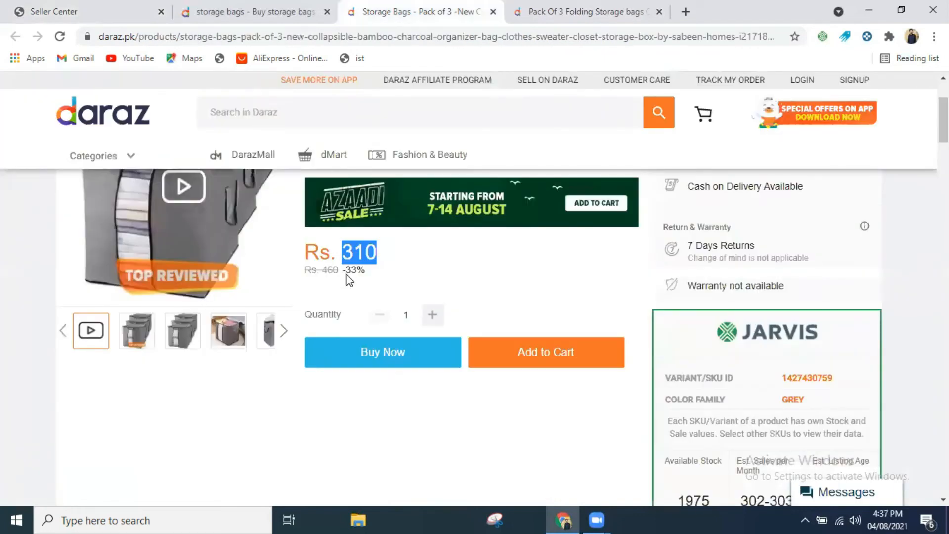
click(349, 279)
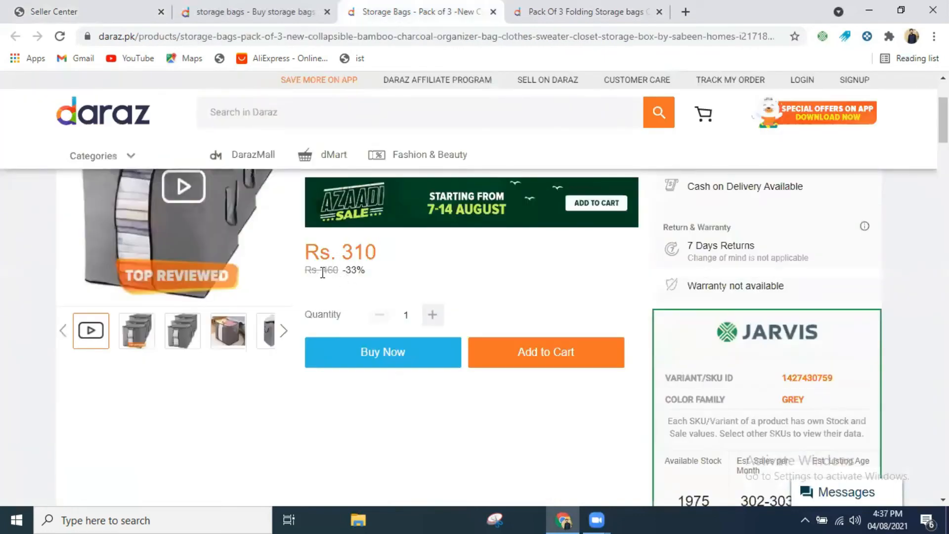
double_click(339, 271)
drag(378, 252, 287, 242)
click(287, 242)
click(68, 11)
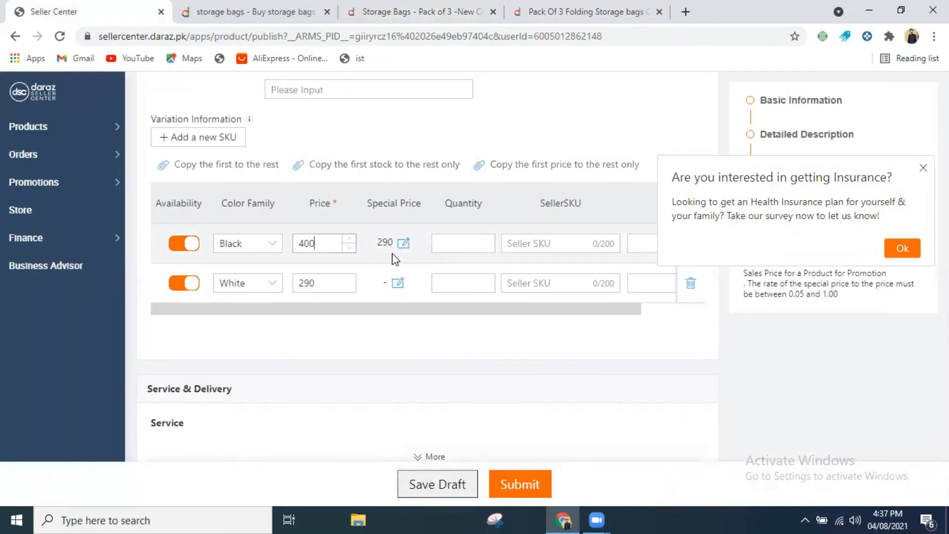
double_click(315, 243)
click(386, 247)
click(415, 21)
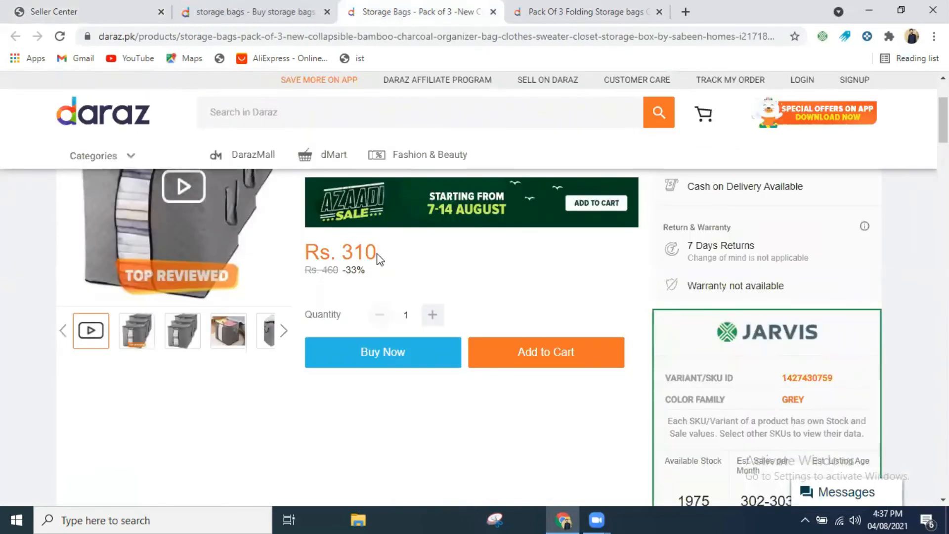
triple_click(345, 271)
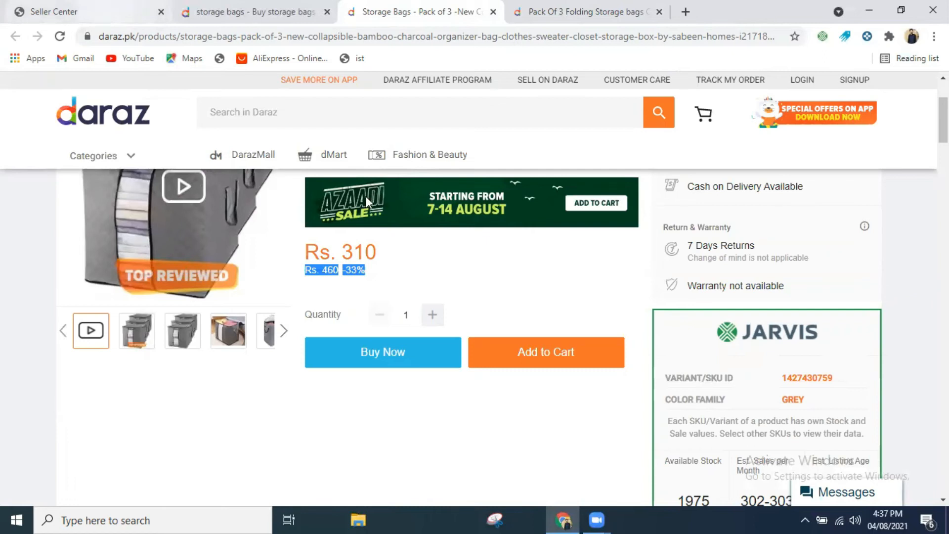
Set the quantity to 50 for both the Black and White variations and dismiss the insurance survey message.
key(ctrl+1)
click(447, 243)
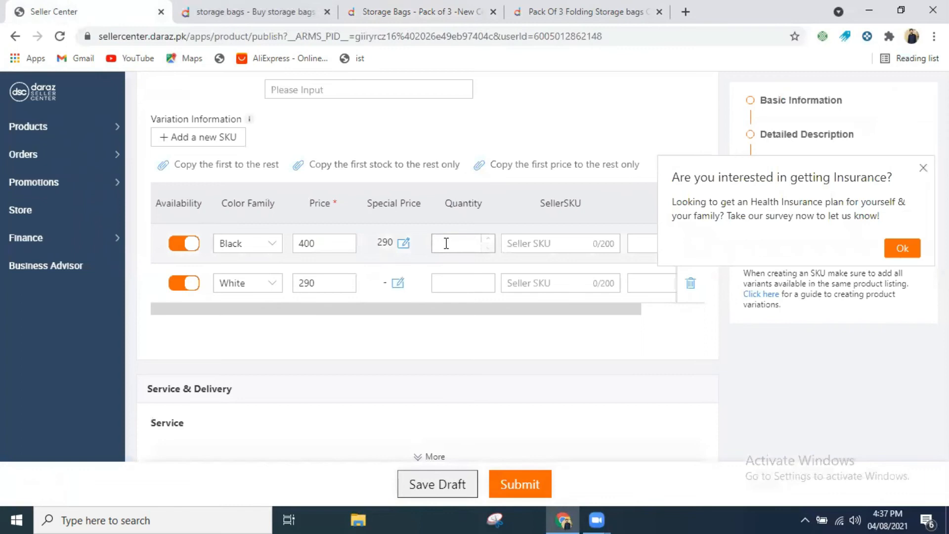
text(50)
click(449, 283)
text(50)
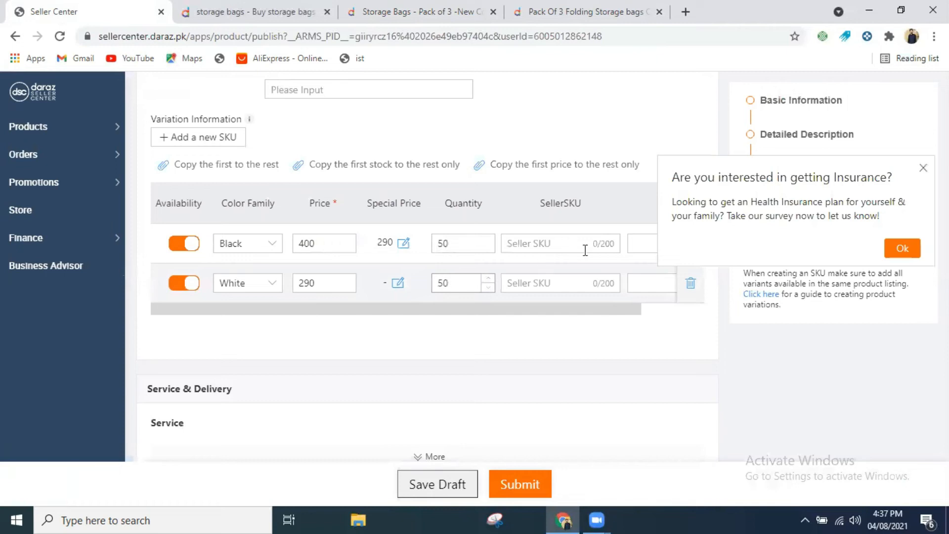
click(923, 168)
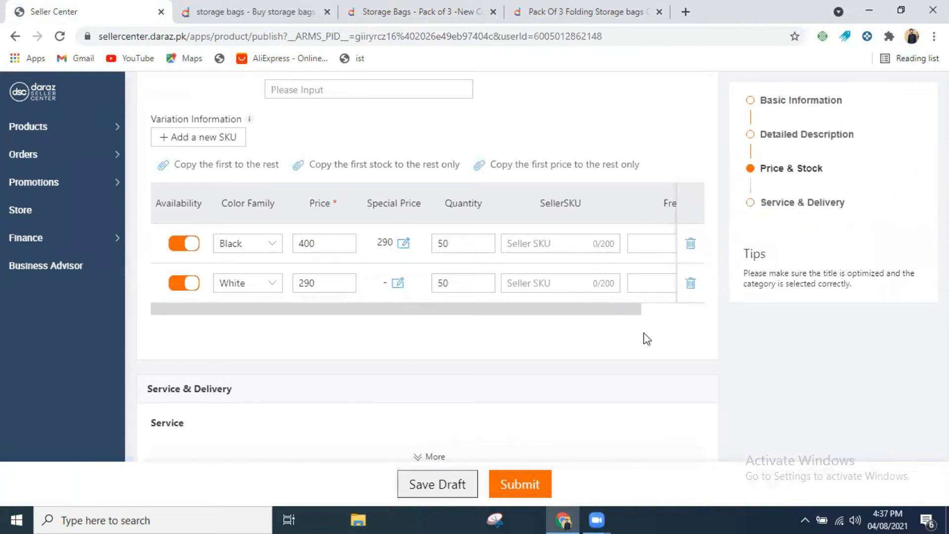
drag(640, 309, 712, 311)
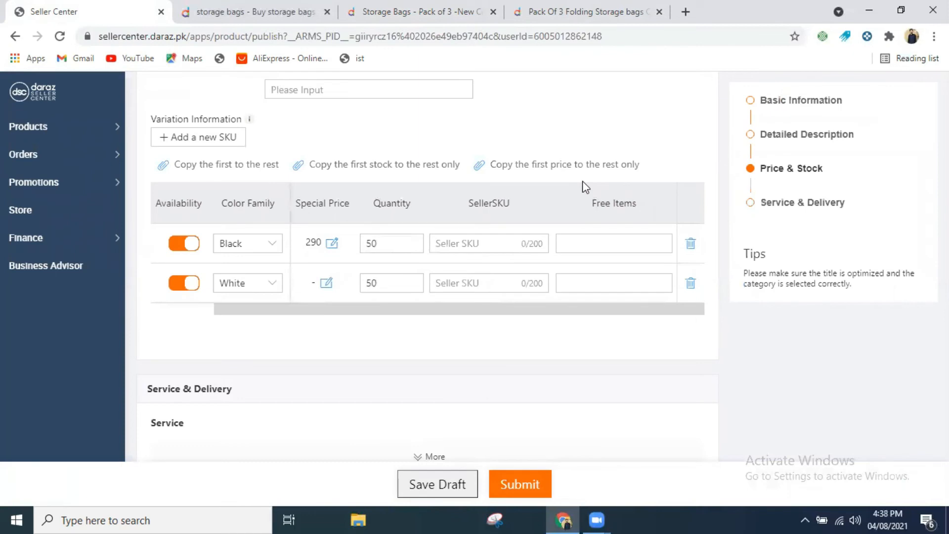
Expand the Service details under Service & Delivery and set the Warranty Type to No Warranty.
scroll(298, 315, down, 3)
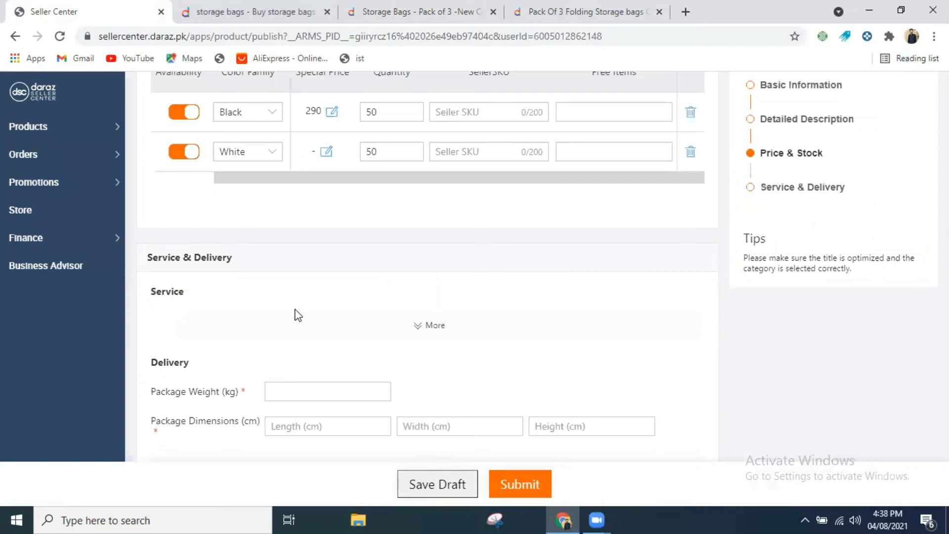
click(250, 319)
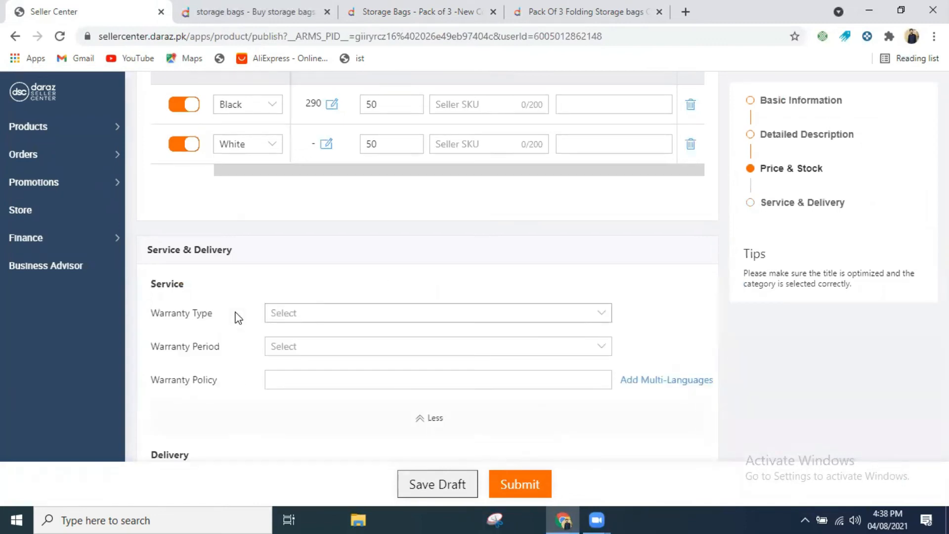
click(237, 318)
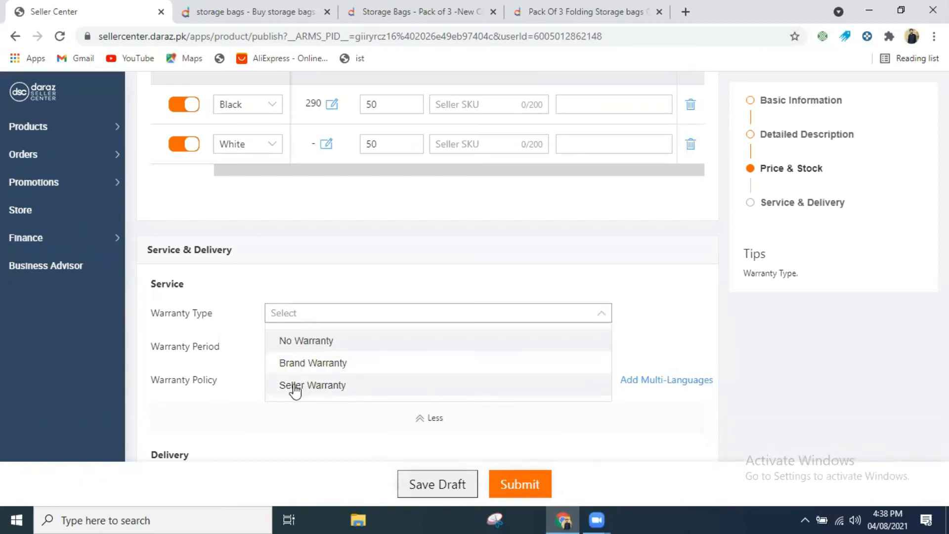
click(297, 342)
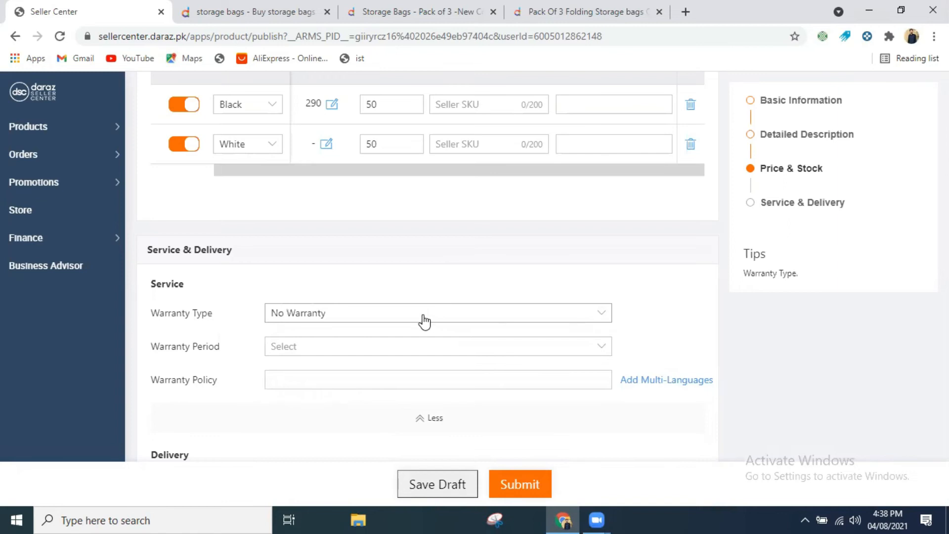
scroll(416, 320, down, 3)
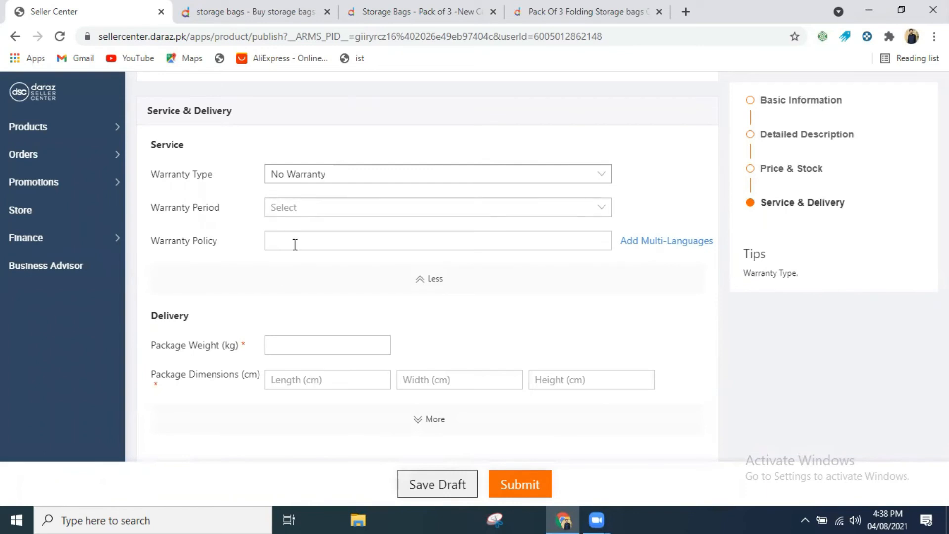
click(299, 179)
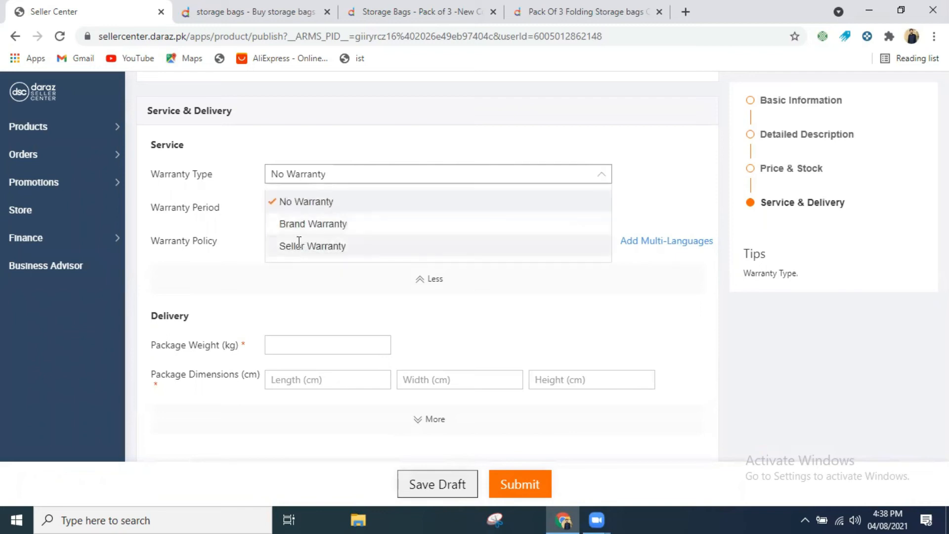
Set the warranty to Seller Warranty for 1 Month with the policy text "Damaged or Not working properly".
click(300, 247)
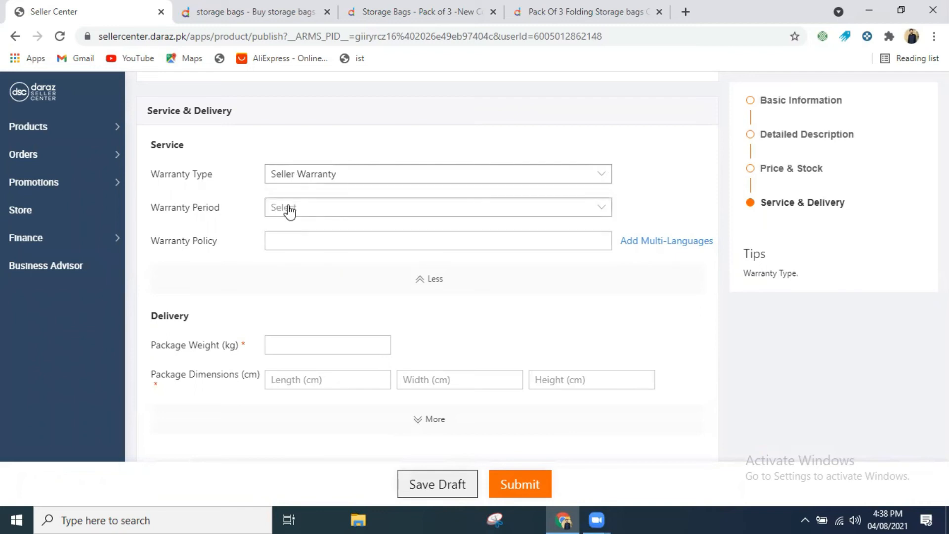
click(290, 212)
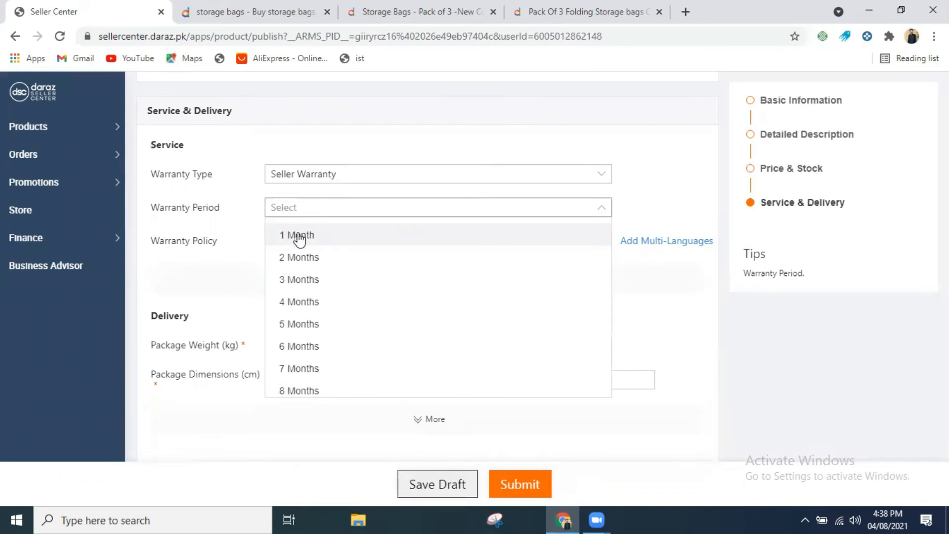
click(300, 236)
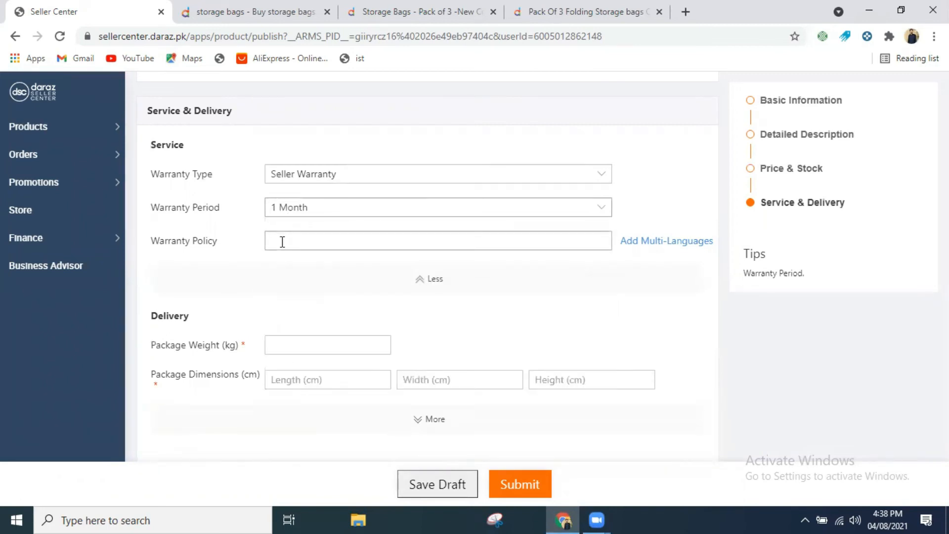
click(282, 242)
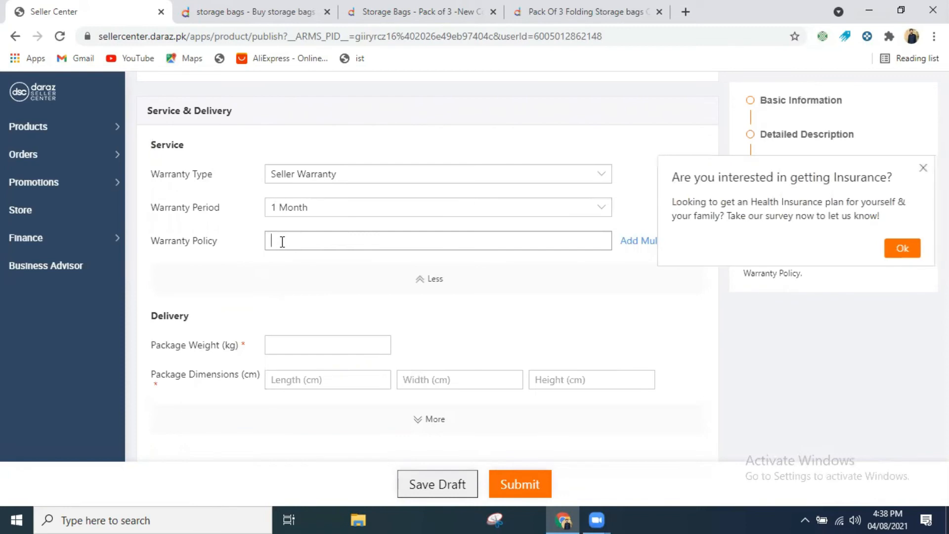
text(Damaged or Not workingproperly)
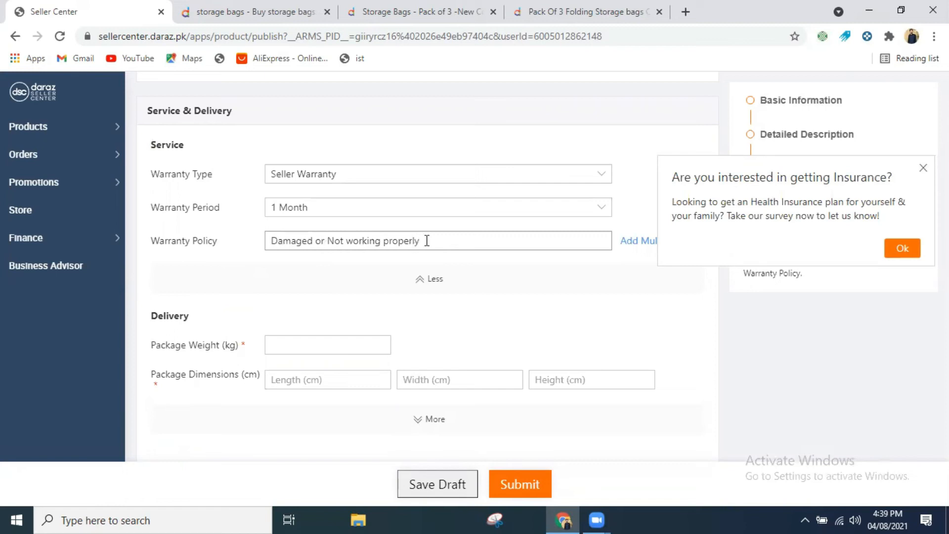
Clear the warranty policy text and warranty period, and set the Warranty Type back to No Warranty.
key(ctrl+a)
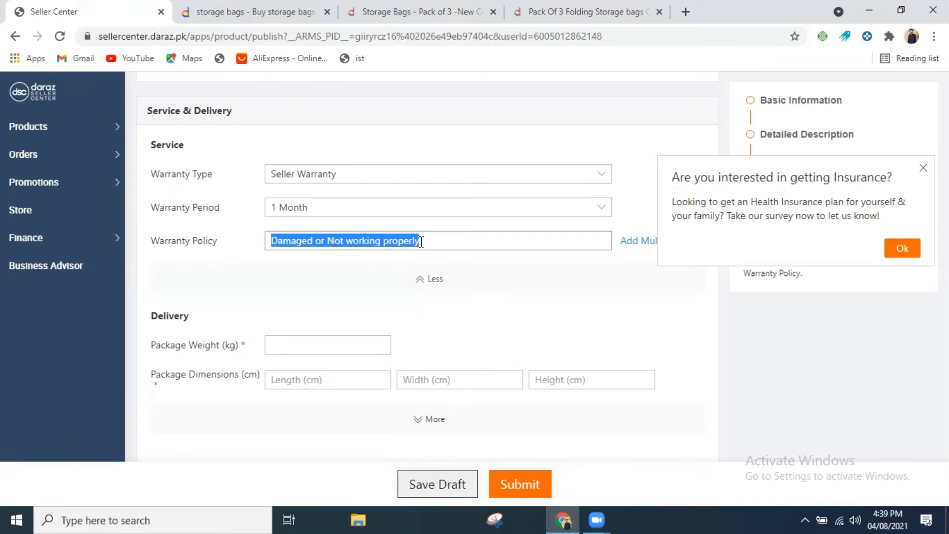
key(BackSpace)
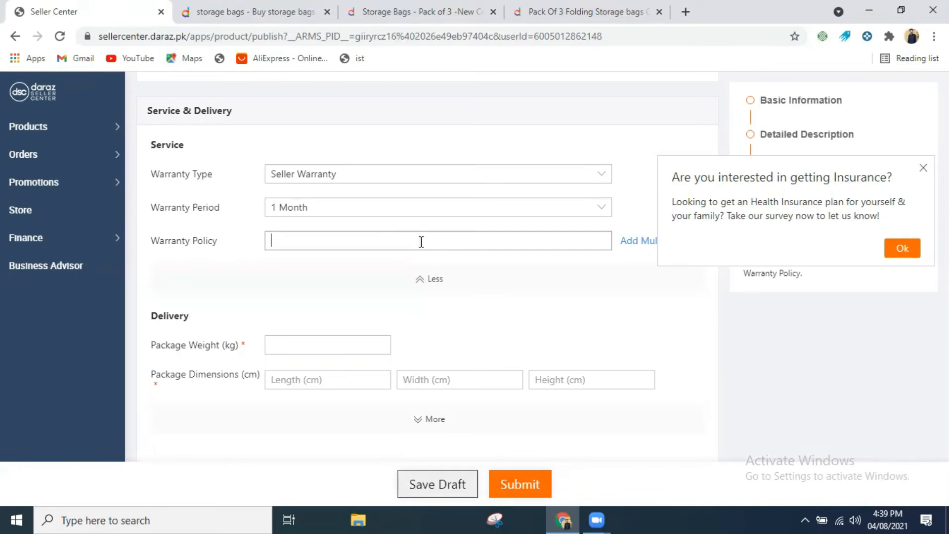
click(379, 212)
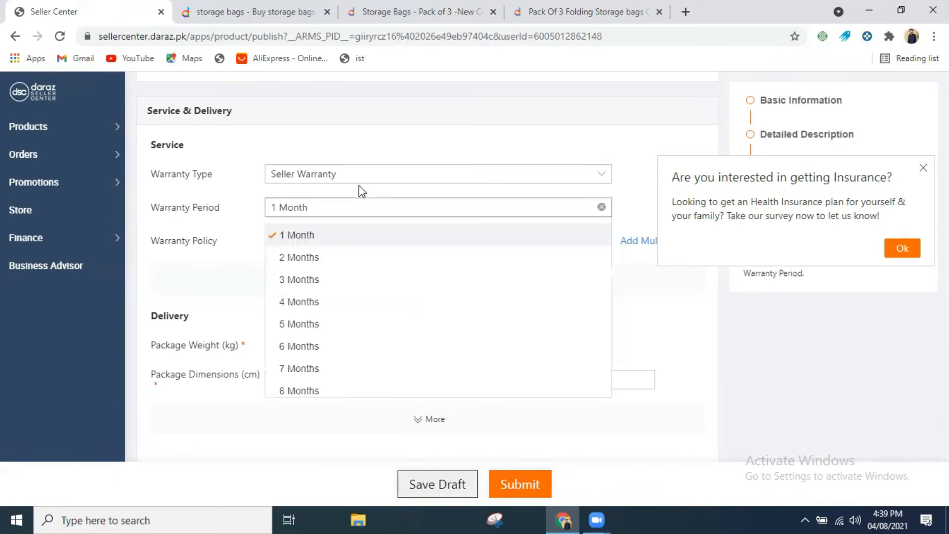
click(602, 208)
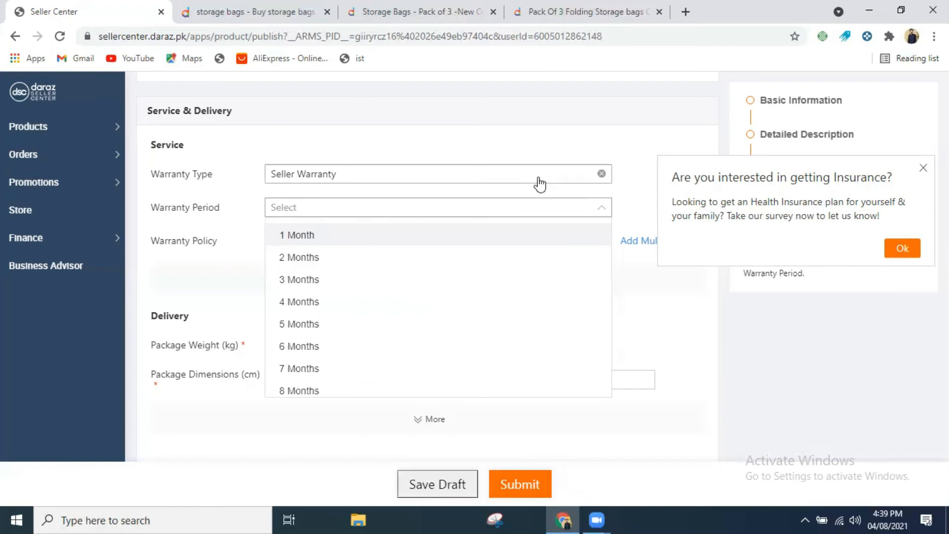
click(464, 188)
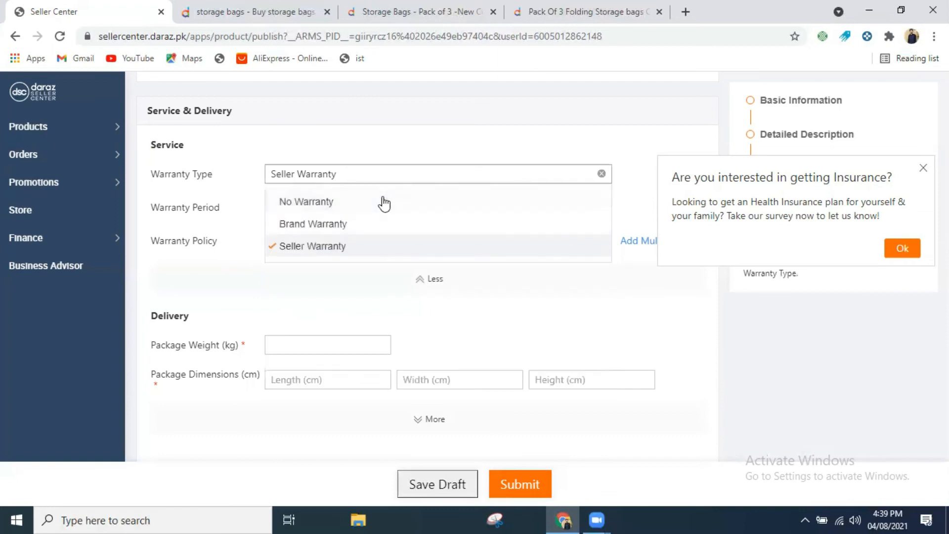
click(383, 201)
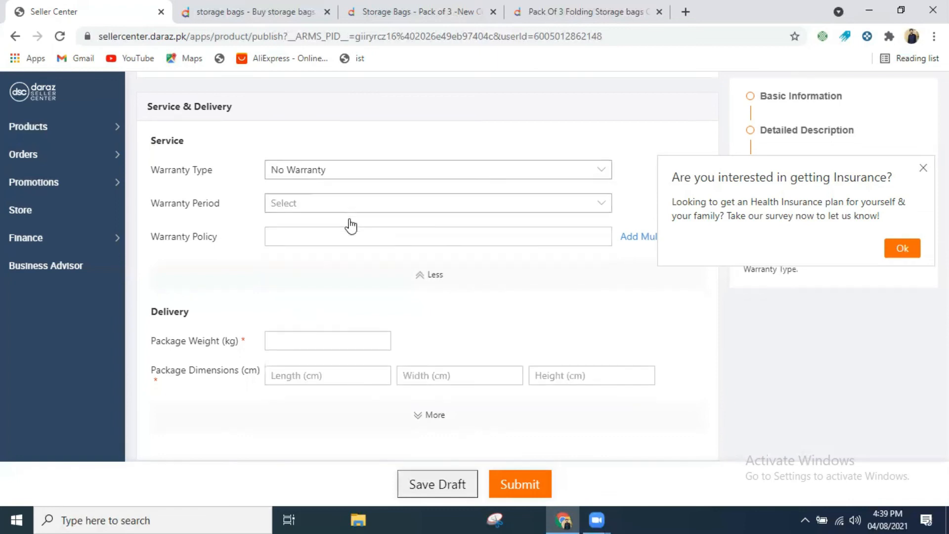
Set the package weight to 0.2 kg in the Delivery details.
scroll(311, 255, down, 2)
click(280, 278)
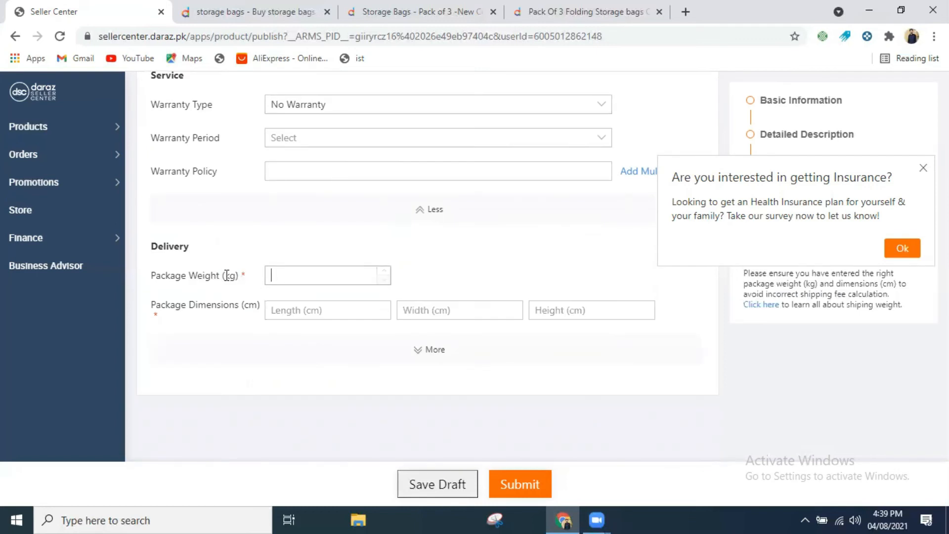
drag(228, 276, 307, 278)
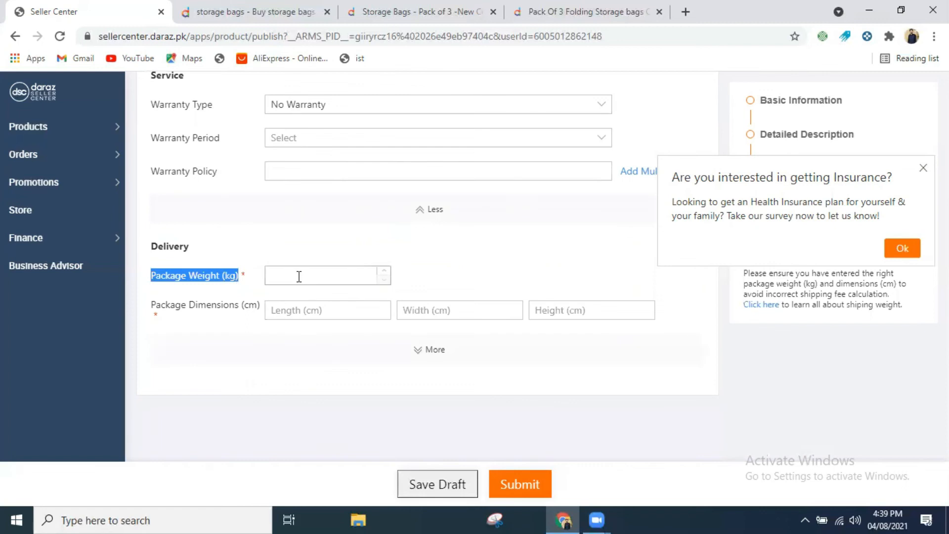
click(299, 277)
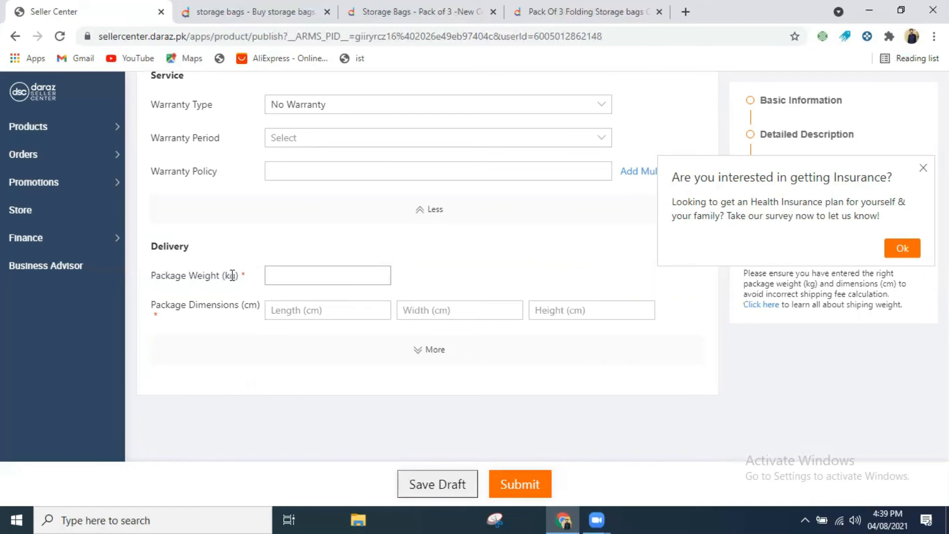
text(200)
double_click(288, 274)
text(0.2)
Enter package dimensions of 10 cm length, 12 cm width and 2 cm height.
click(277, 311)
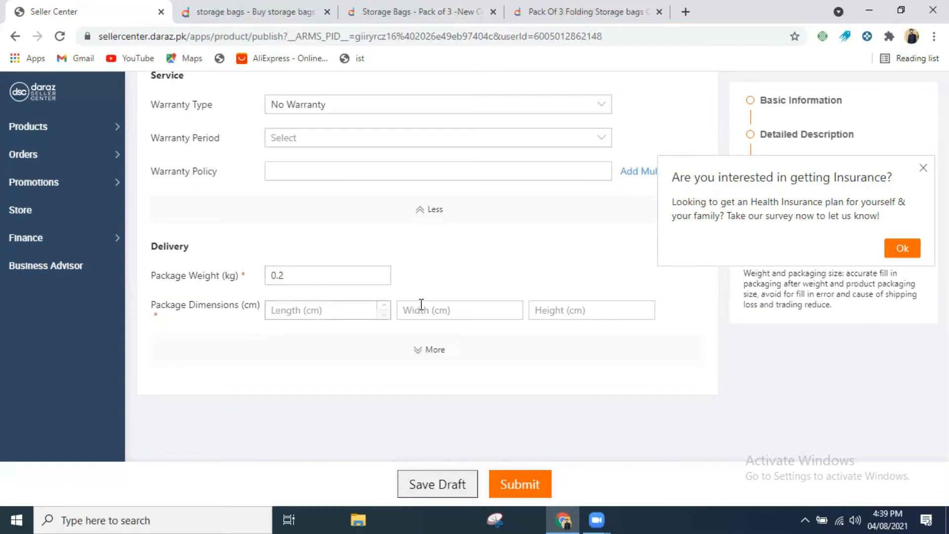
click(456, 310)
click(554, 313)
click(295, 311)
text(10)
click(416, 315)
text(12)
click(543, 313)
text(2)
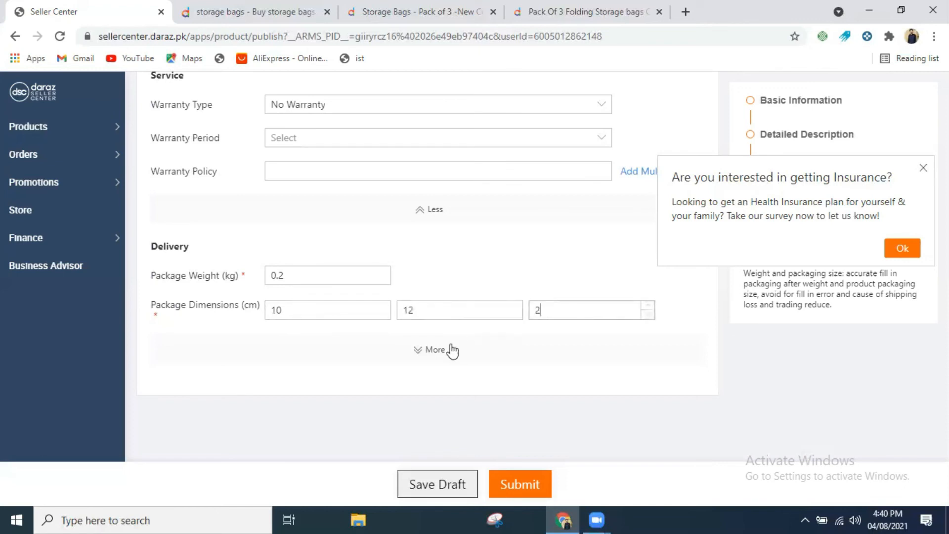
Expand the additional Delivery details and mark Dangerous Goods as None.
click(435, 351)
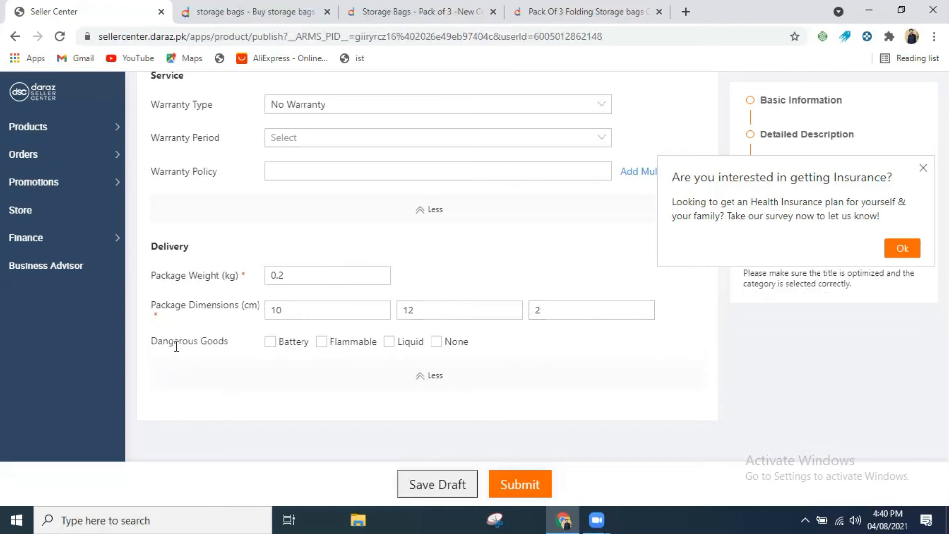
click(271, 343)
click(271, 343)
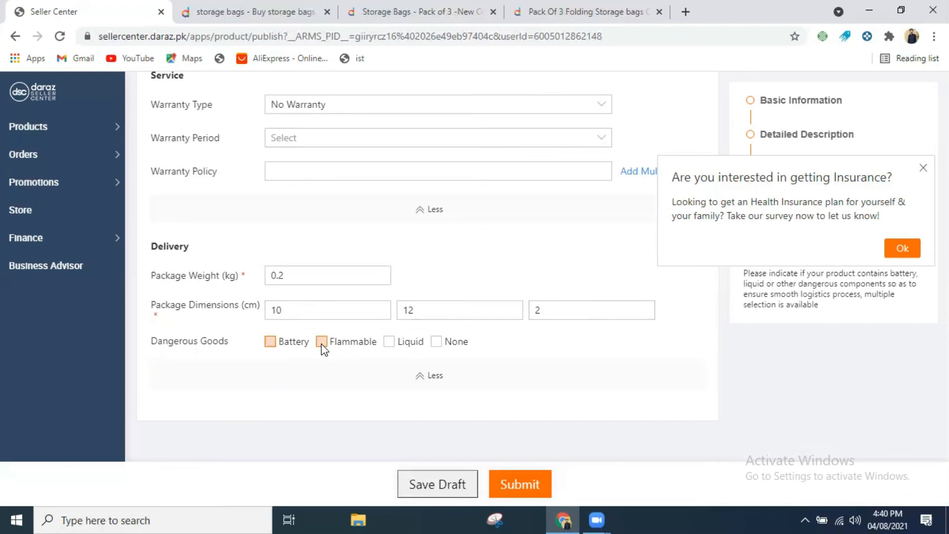
click(321, 343)
click(322, 343)
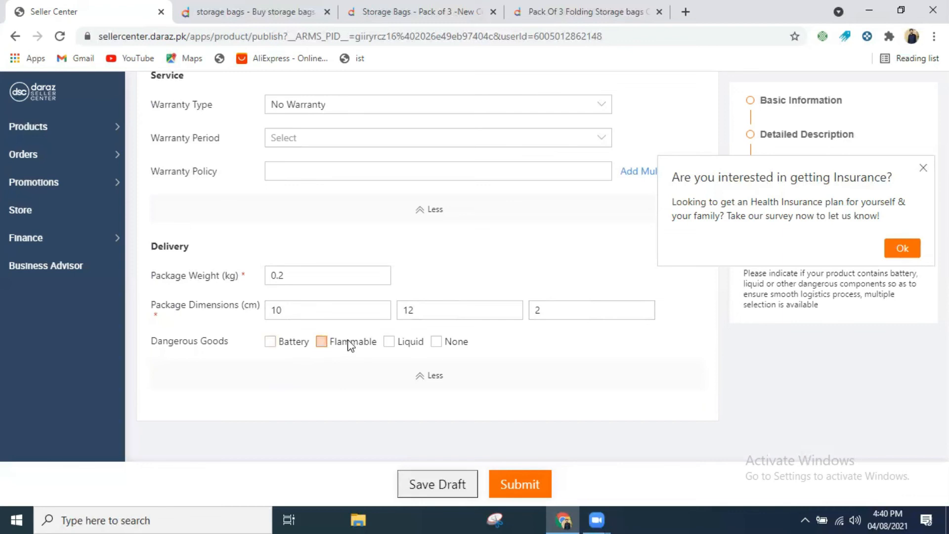
click(389, 343)
click(390, 343)
click(436, 346)
Review the completed listing form from the delivery details back up to the basic information.
scroll(558, 346, down, 1)
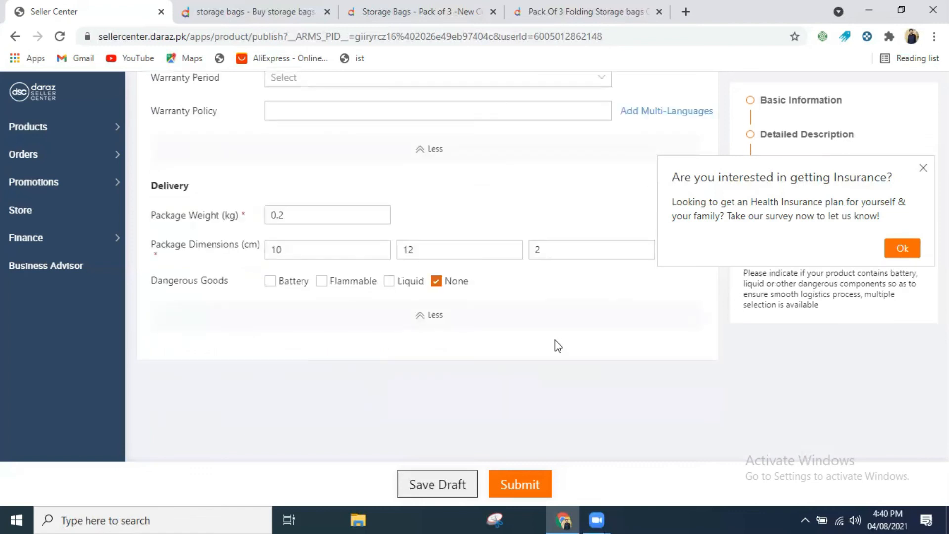
scroll(555, 342, up, 1)
scroll(558, 349, up, 8)
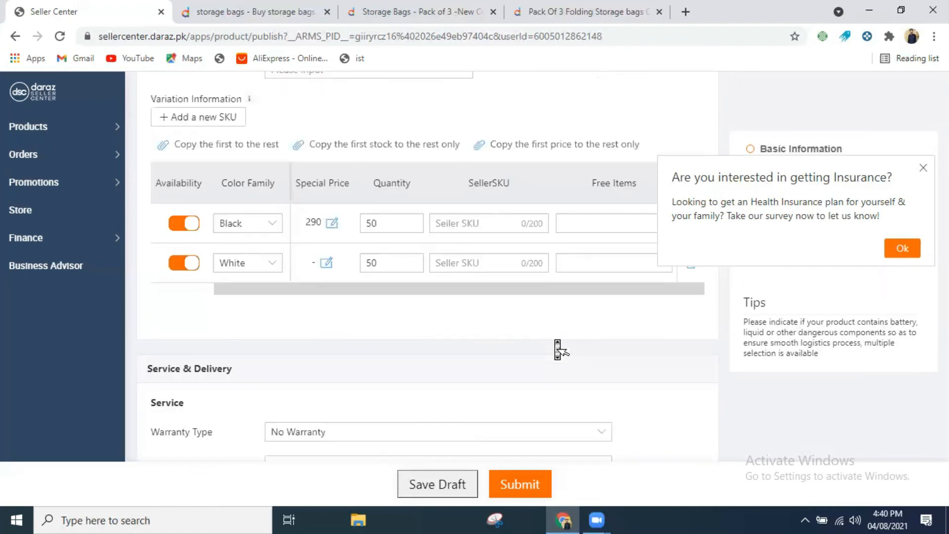
scroll(558, 350, up, 8)
scroll(558, 349, up, 15)
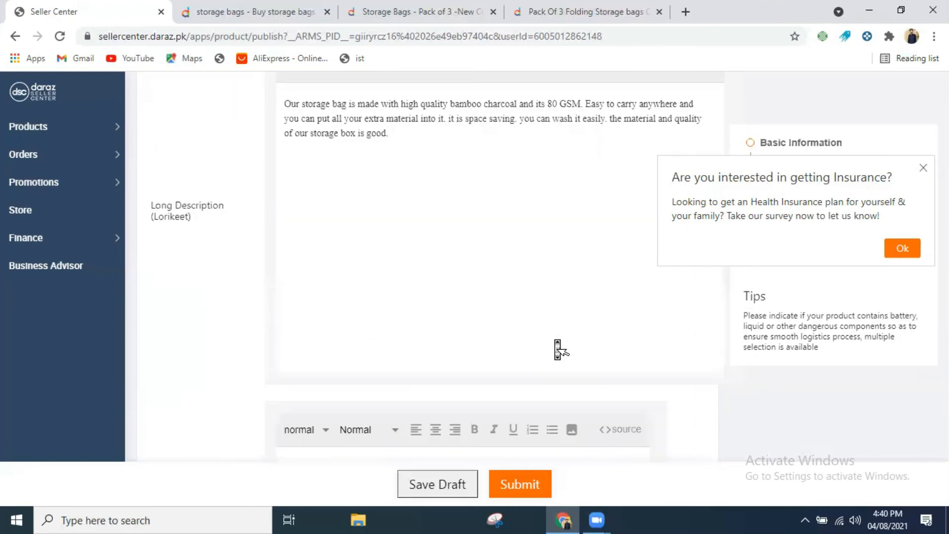
scroll(518, 450, down, 20)
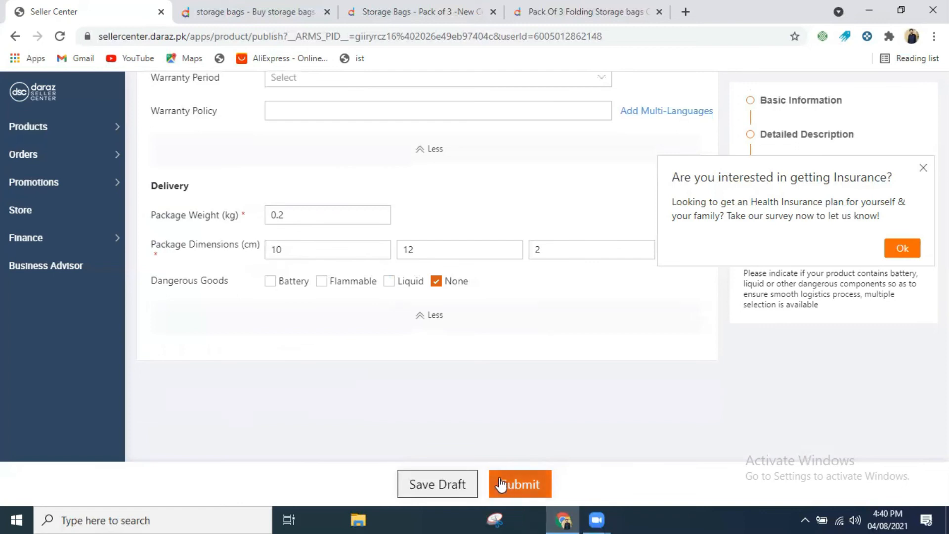
middle_click(586, 404)
scroll(583, 399, up, 20)
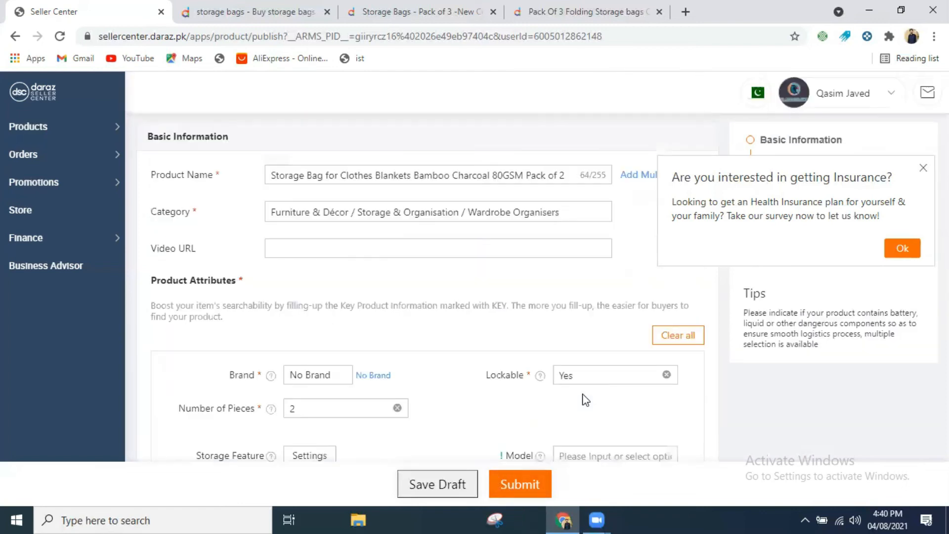